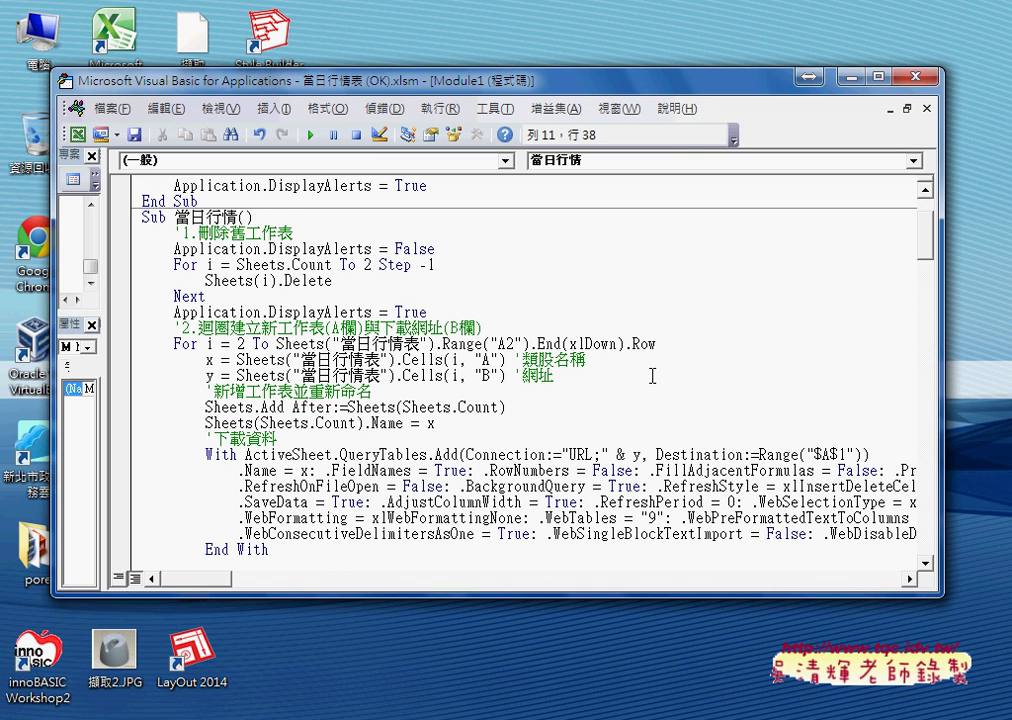
Maximize the editor and switch to the 股市當日行情表.xlsx - Module1 code window
left_click(619, 108)
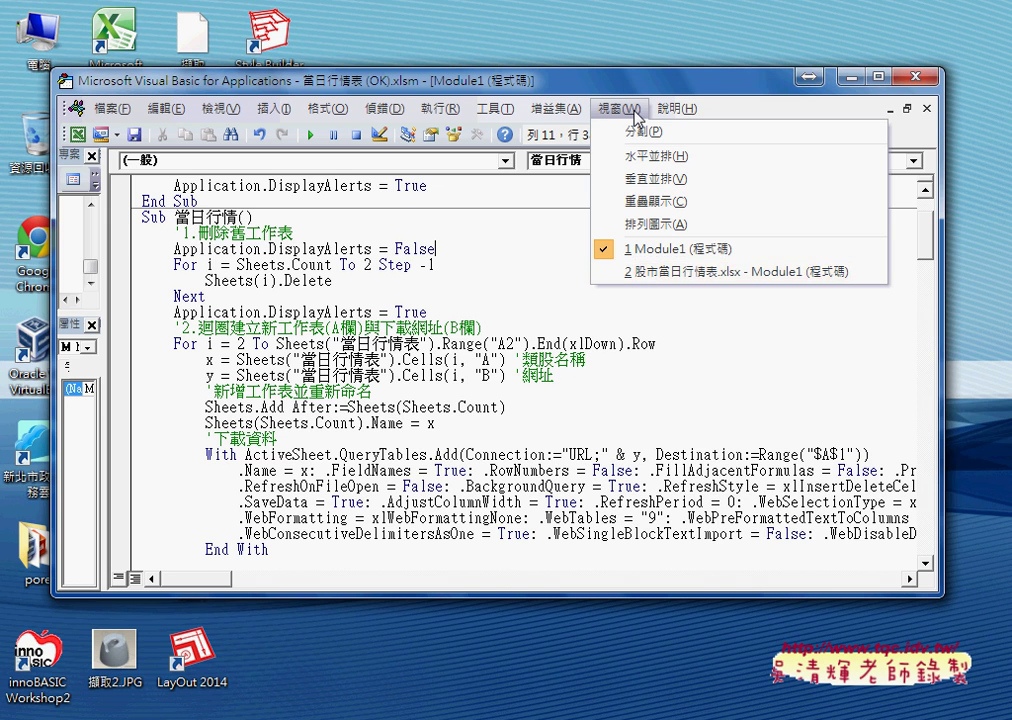
left_click(501, 83)
double_click(501, 83)
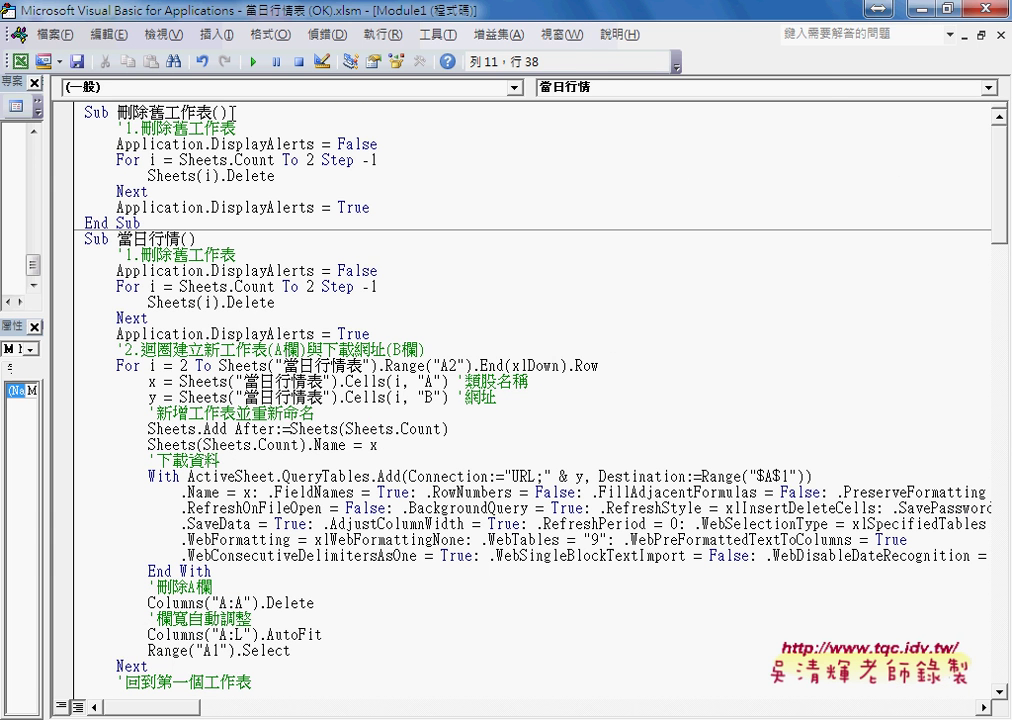
left_click(563, 35)
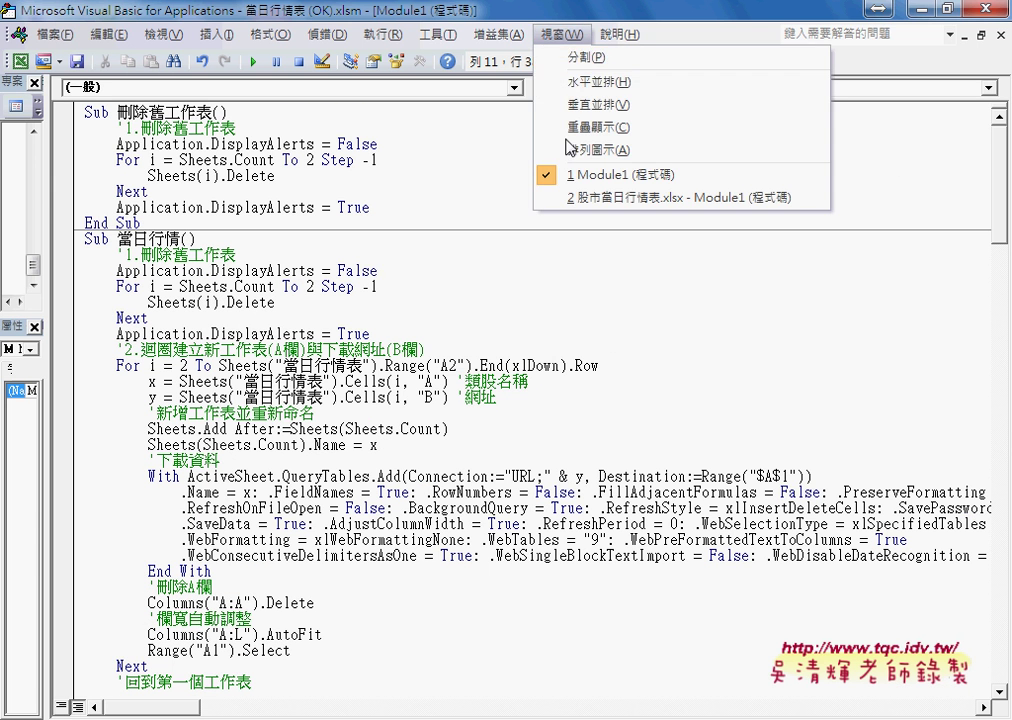
left_click(580, 199)
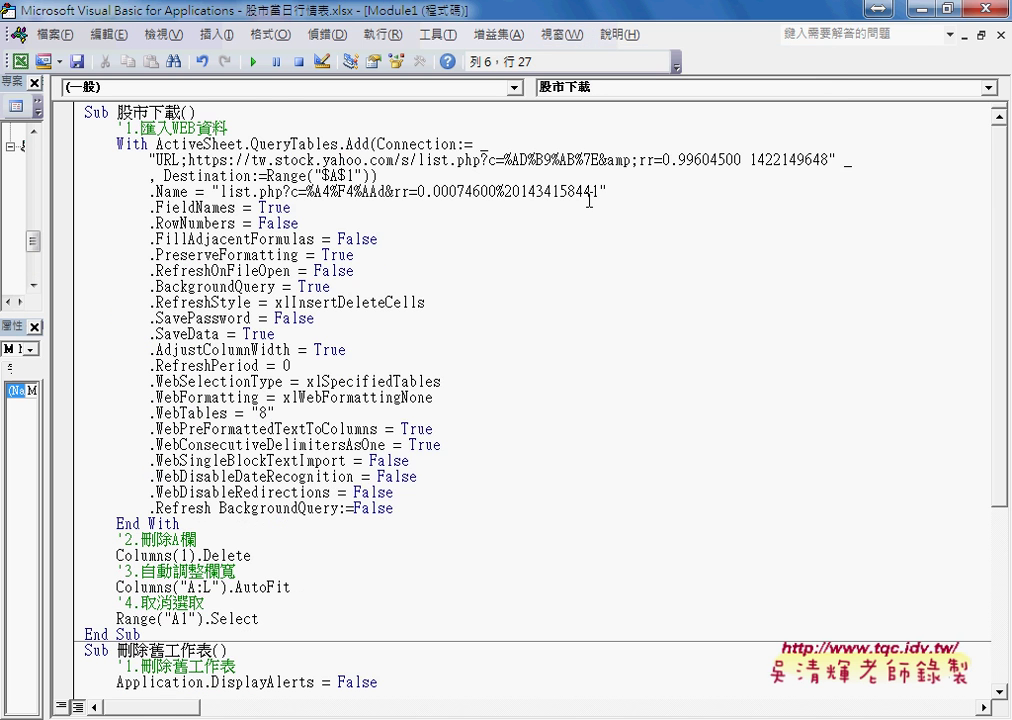
Scroll down to the 批次新增工作表 procedure and select all of it
scroll(463, 244, "down", 2)
scroll(463, 244, "up", 2)
left_click(141, 113)
scroll(223, 232, "down", 1)
scroll(223, 232, "down", 3)
scroll(223, 232, "down", 2)
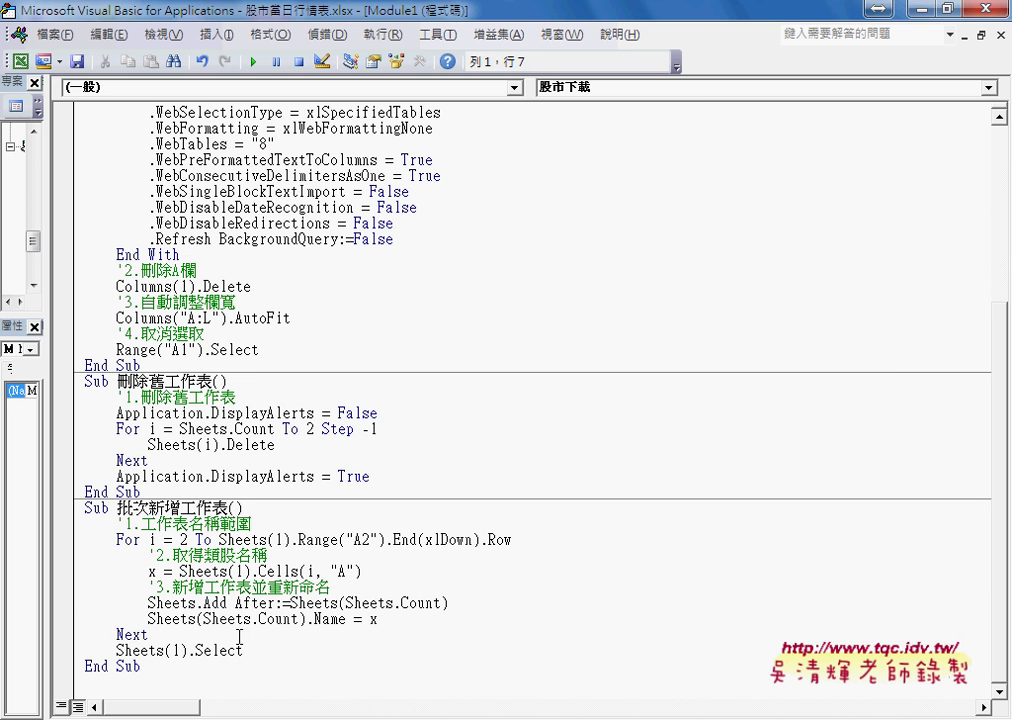
left_click(245, 651)
left_click(144, 666)
left_click_drag(144, 666, 84, 507)
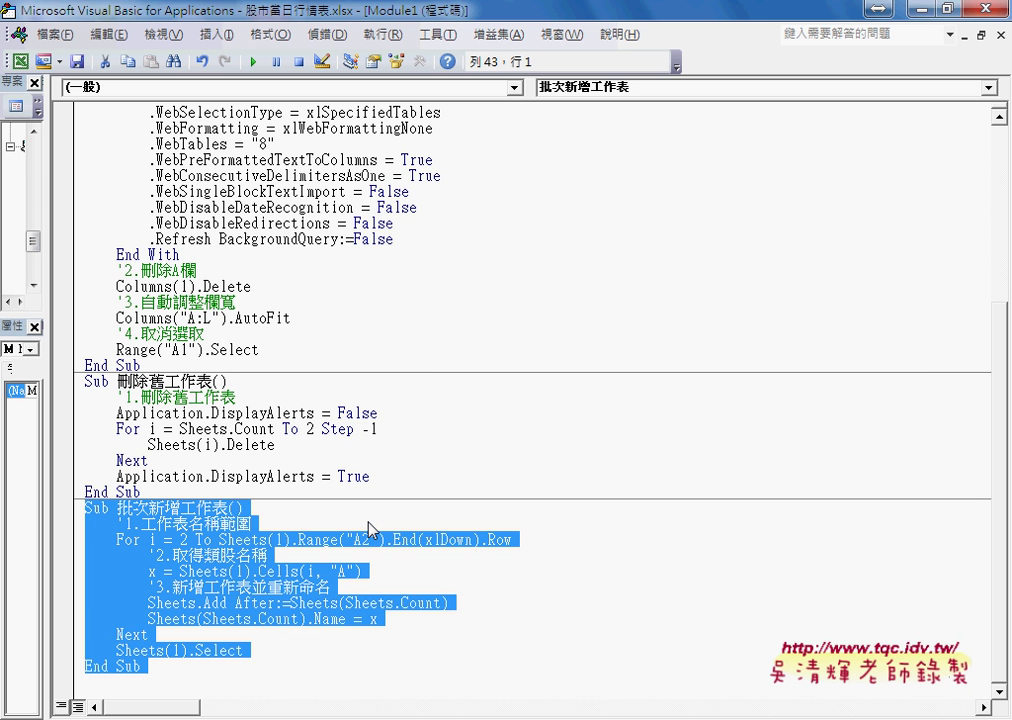
Annotate Sheets.Count and the web query settings, then place the caret after the renaming line
scroll(368, 528, "up", 4)
scroll(368, 528, "up", 1)
scroll(136, 150, "up", 1)
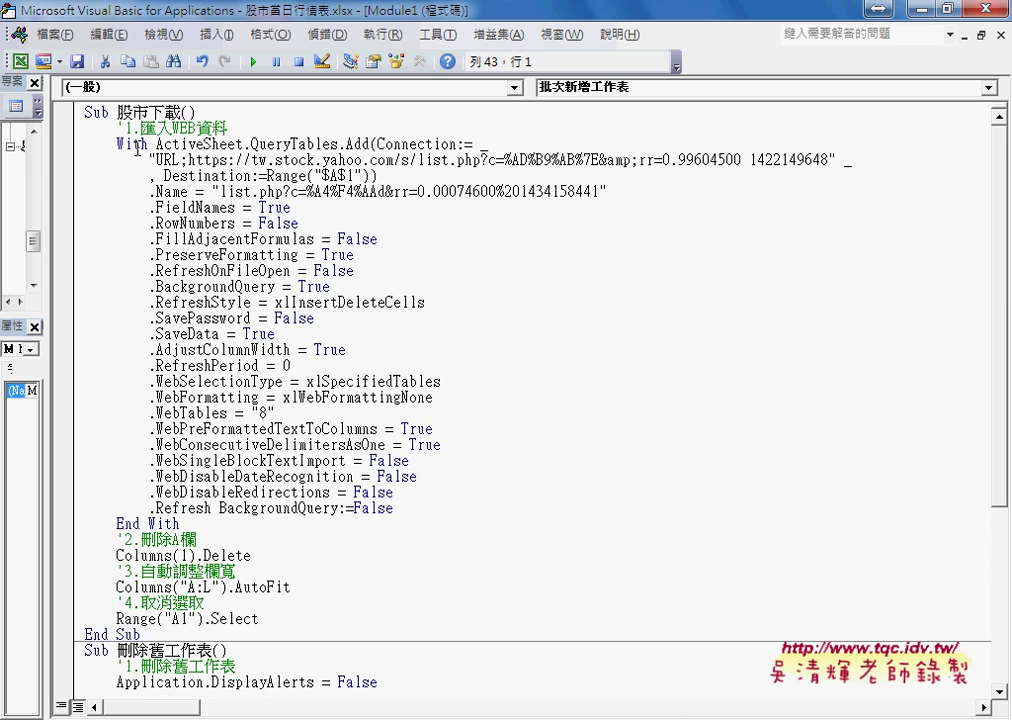
scroll(304, 350, "down", 3)
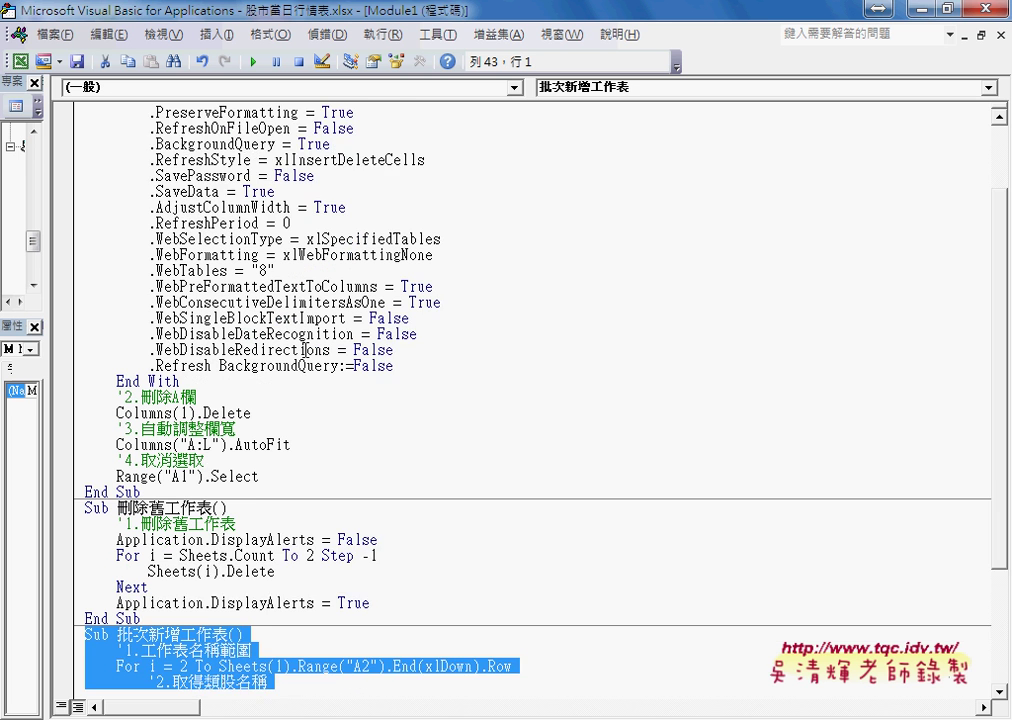
scroll(304, 350, "down", 3)
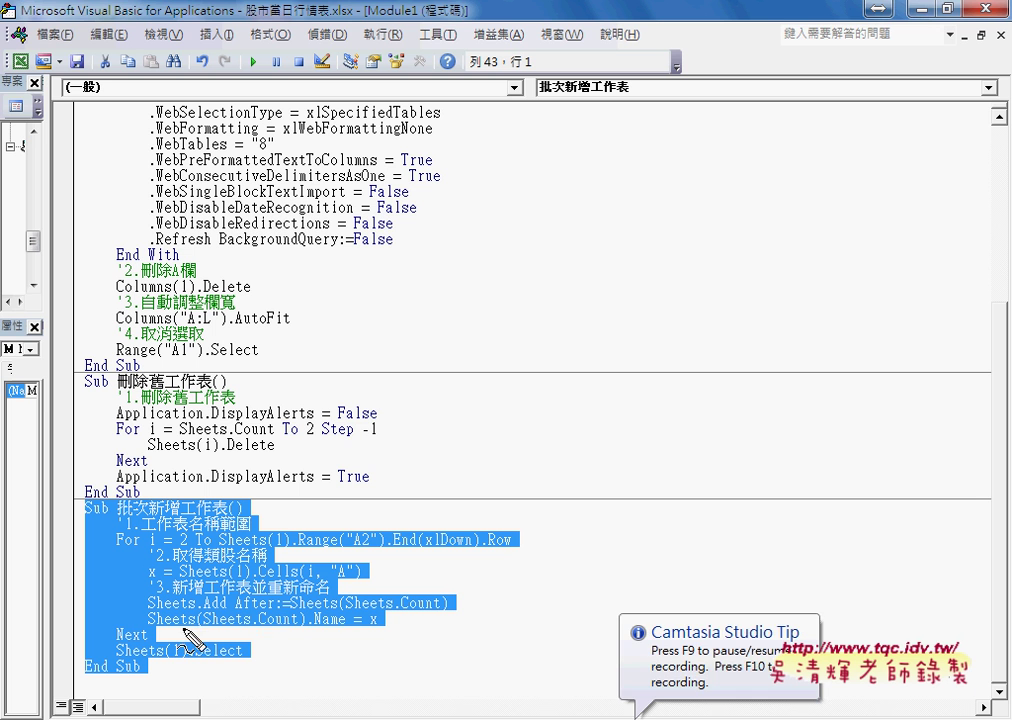
left_click_drag(158, 627, 290, 627)
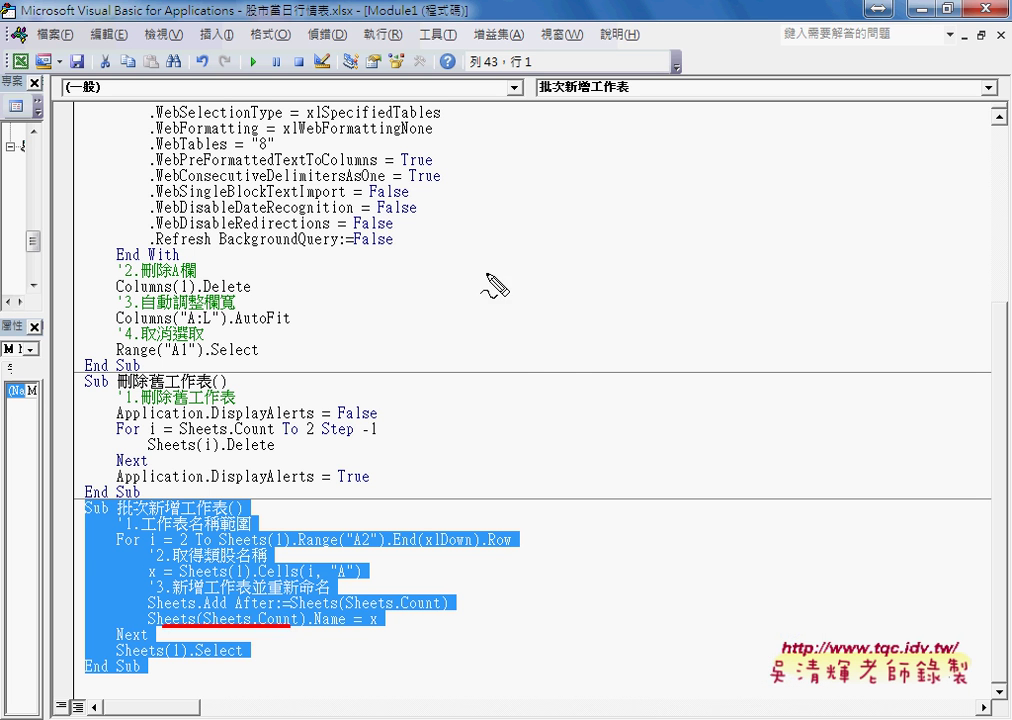
left_click_drag(408, 302, 237, 205)
left_click_drag(397, 158, 422, 208)
mouse_move(240, 200)
left_mouse_down()
mouse_move(445, 655)
mouse_move(328, 628)
mouse_move(345, 643)
left_mouse_up()
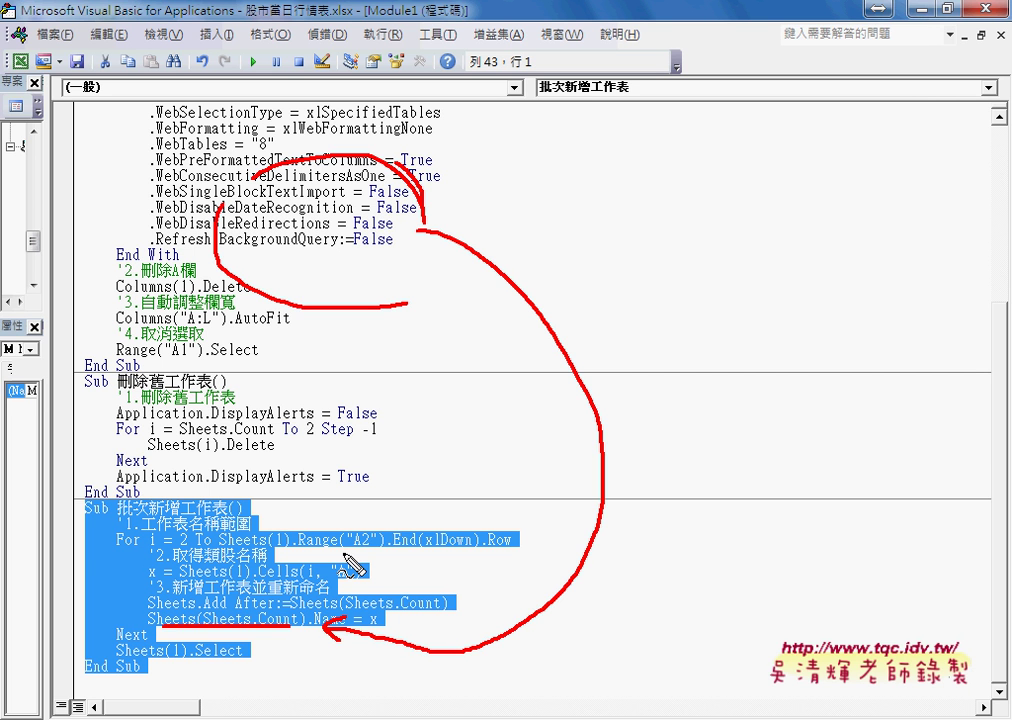
key("Escape")
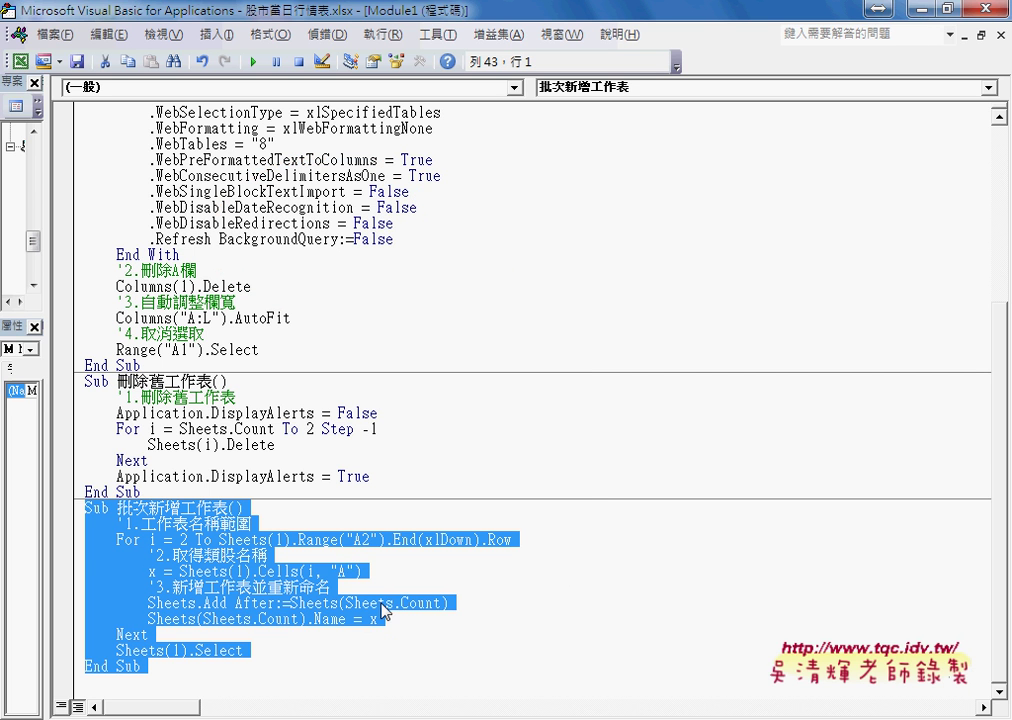
left_click(370, 603)
left_click(378, 619)
Insert a blank line after Sheets(Sheets.Count).Name = x inside the loop
key("Return")
key("Return")
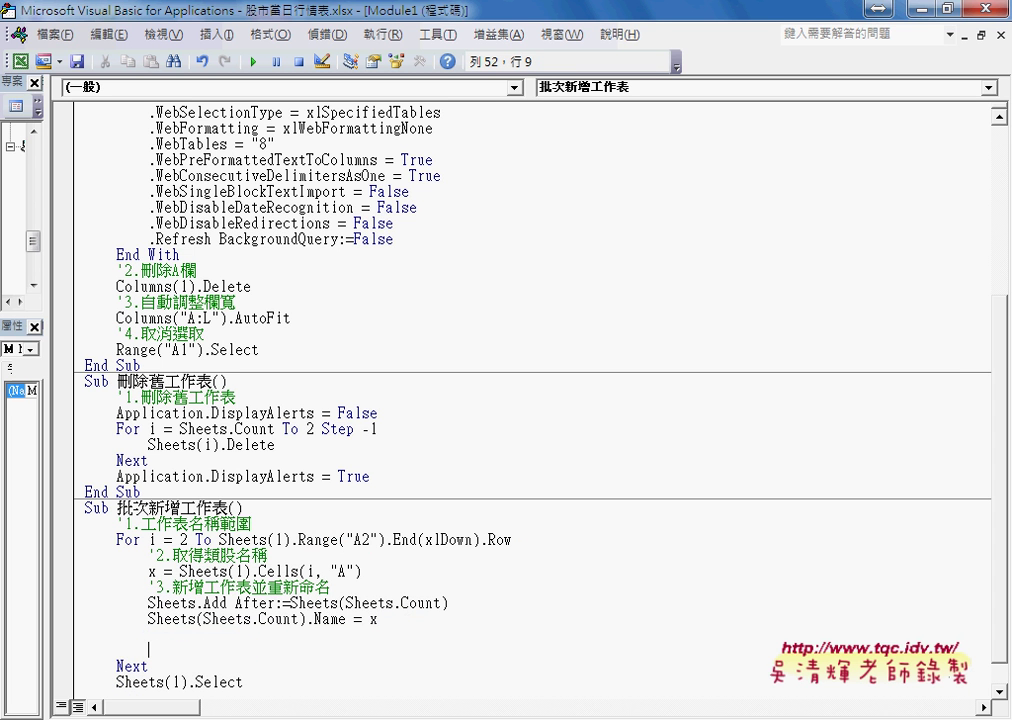
left_click(148, 633)
scroll(236, 488, "down", 1)
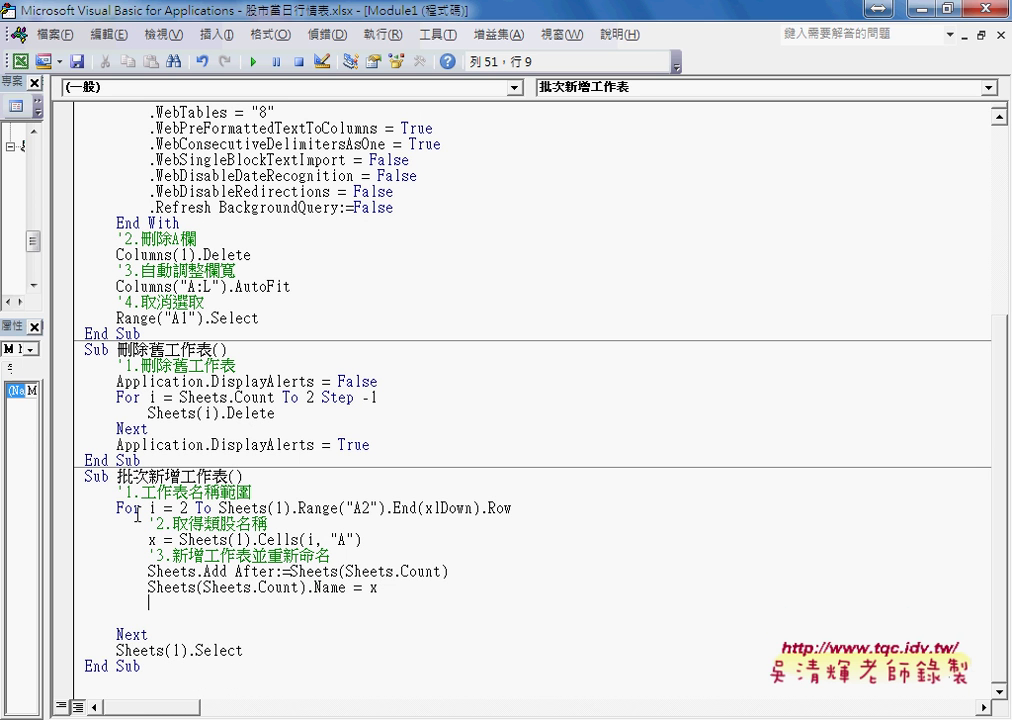
left_click_drag(378, 588, 86, 572)
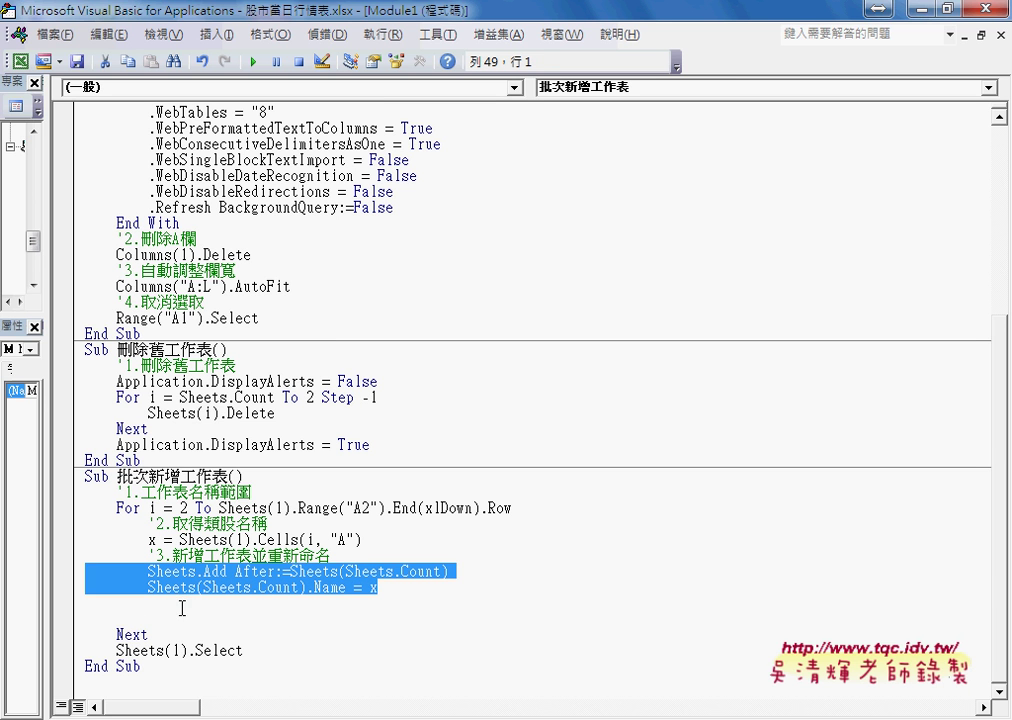
left_click(322, 605)
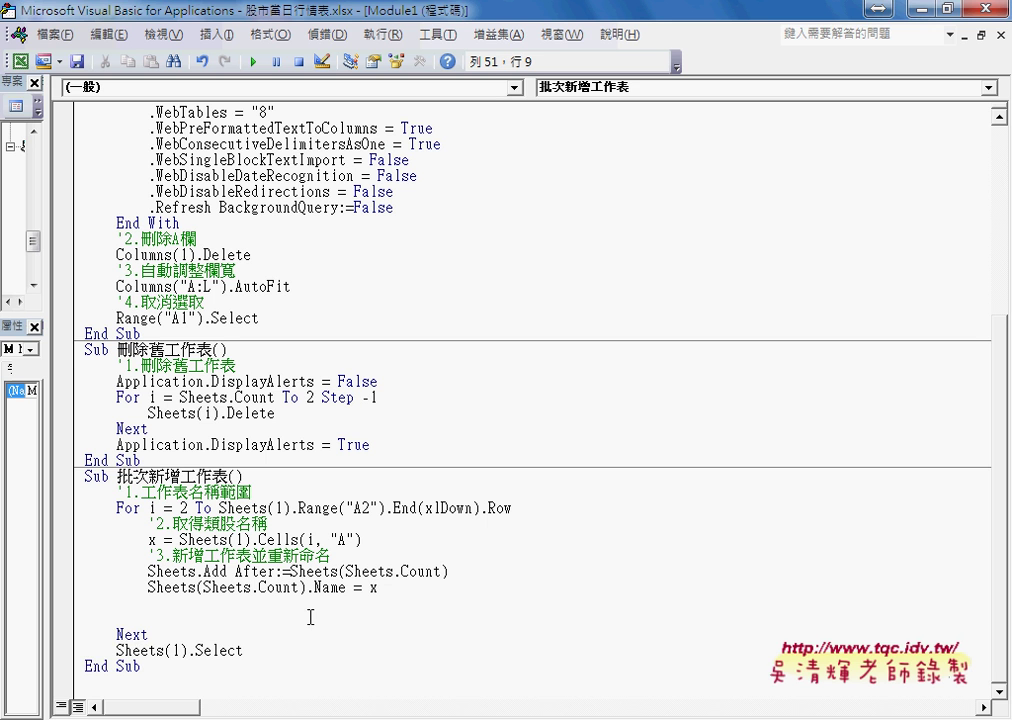
Write the comment '下載資料 on a new line above Next
key("Return")
key("Up")
type("'")
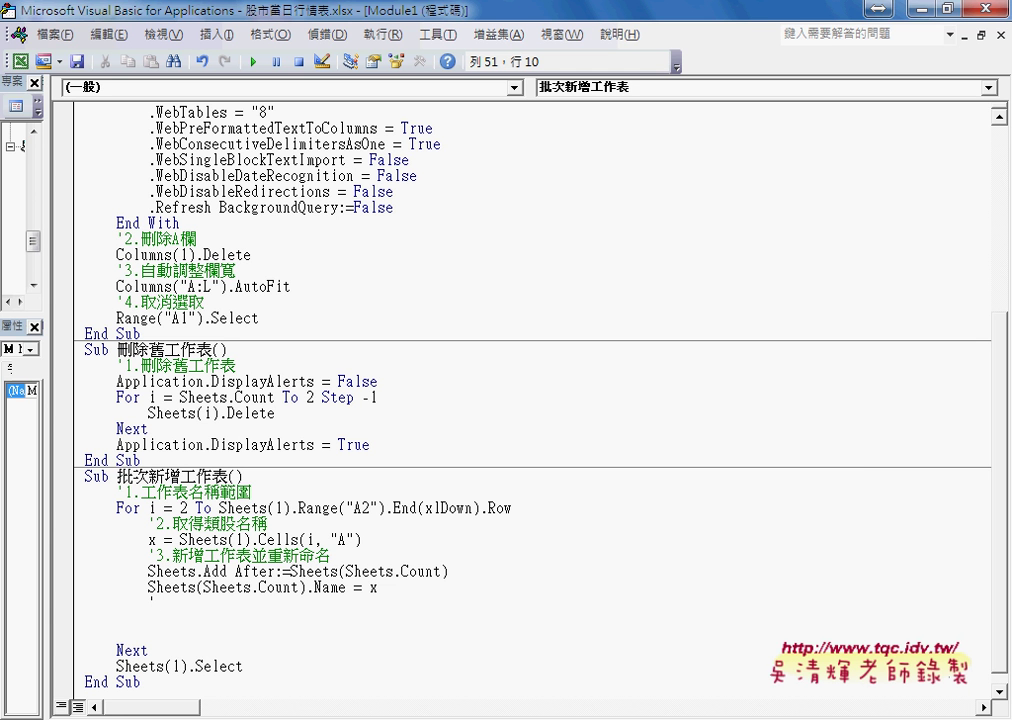
type("下載")
type("資料")
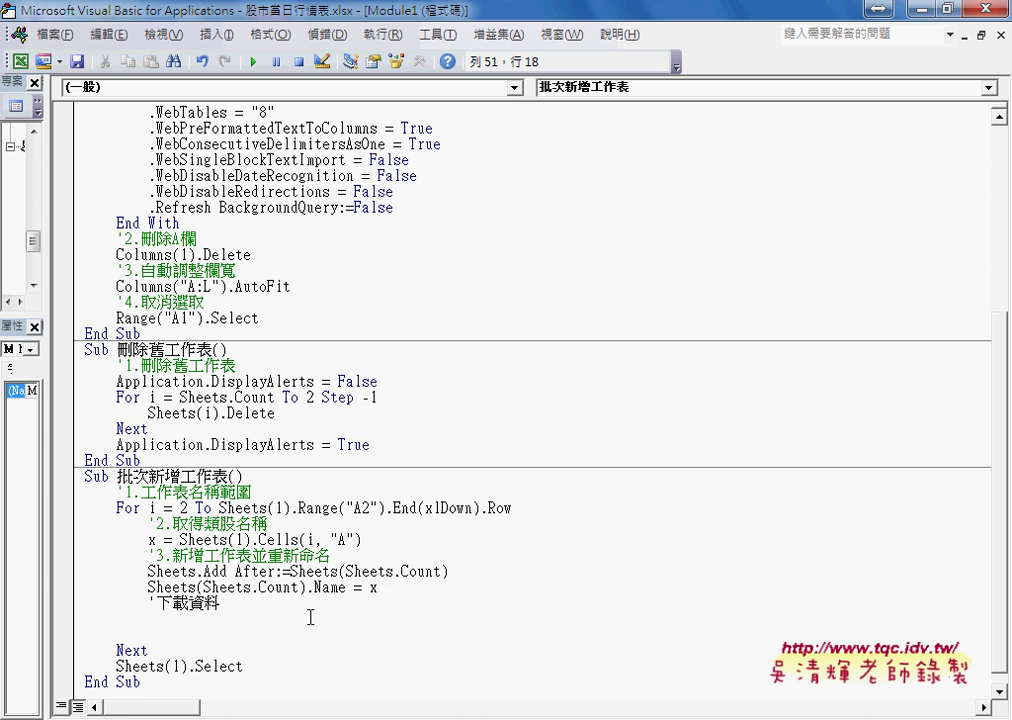
left_click(310, 617)
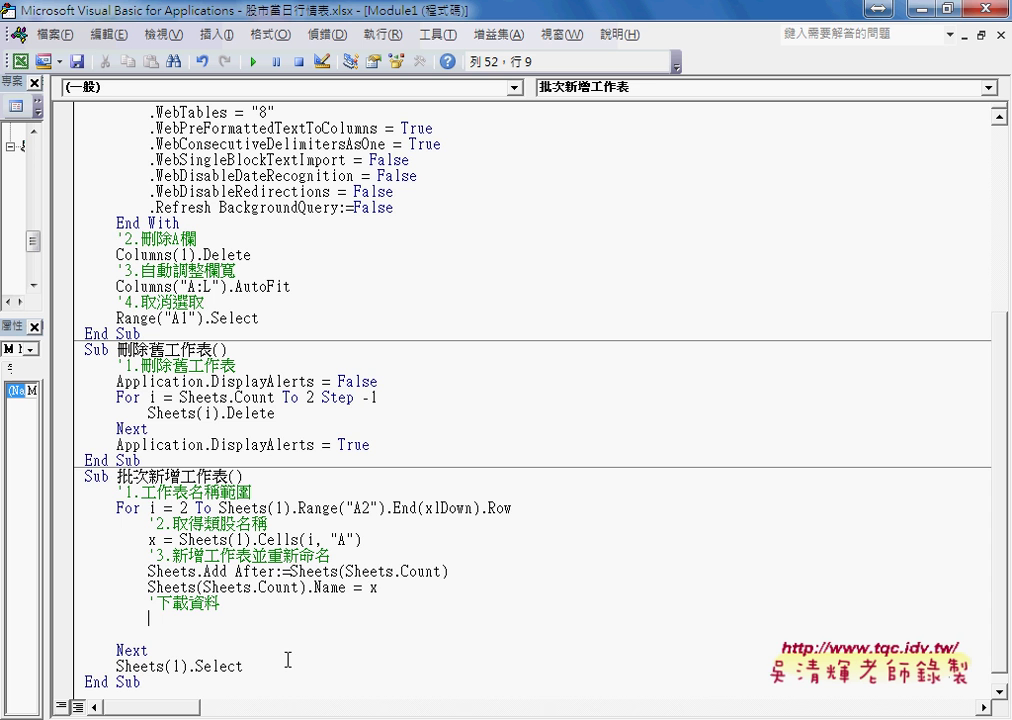
scroll(275, 660, "up", 3)
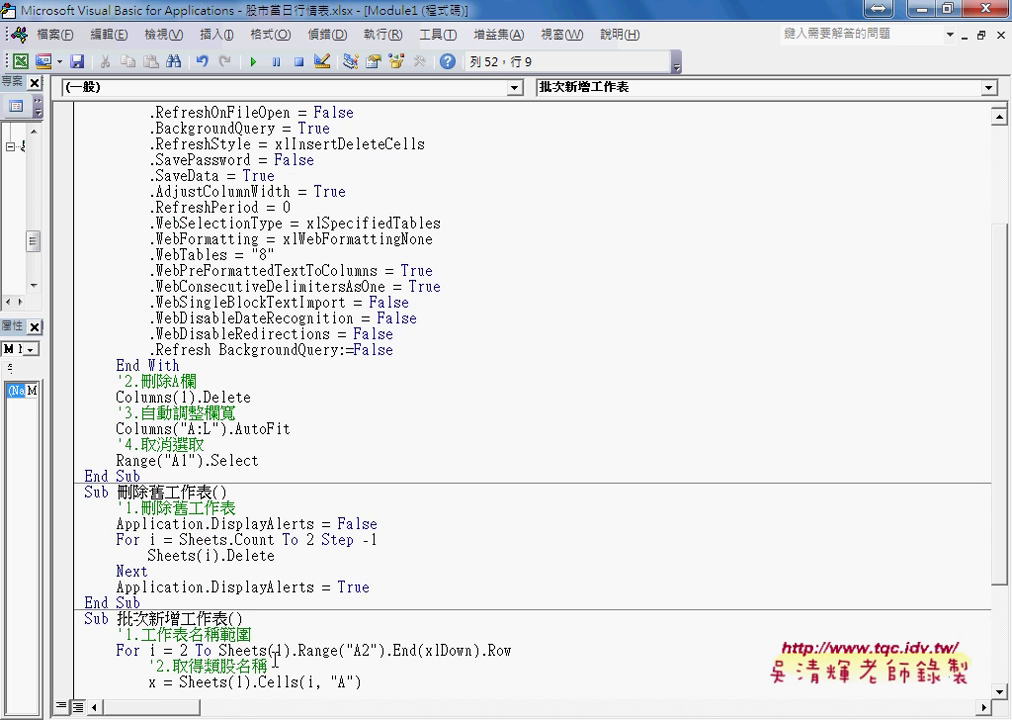
scroll(275, 660, "up", 3)
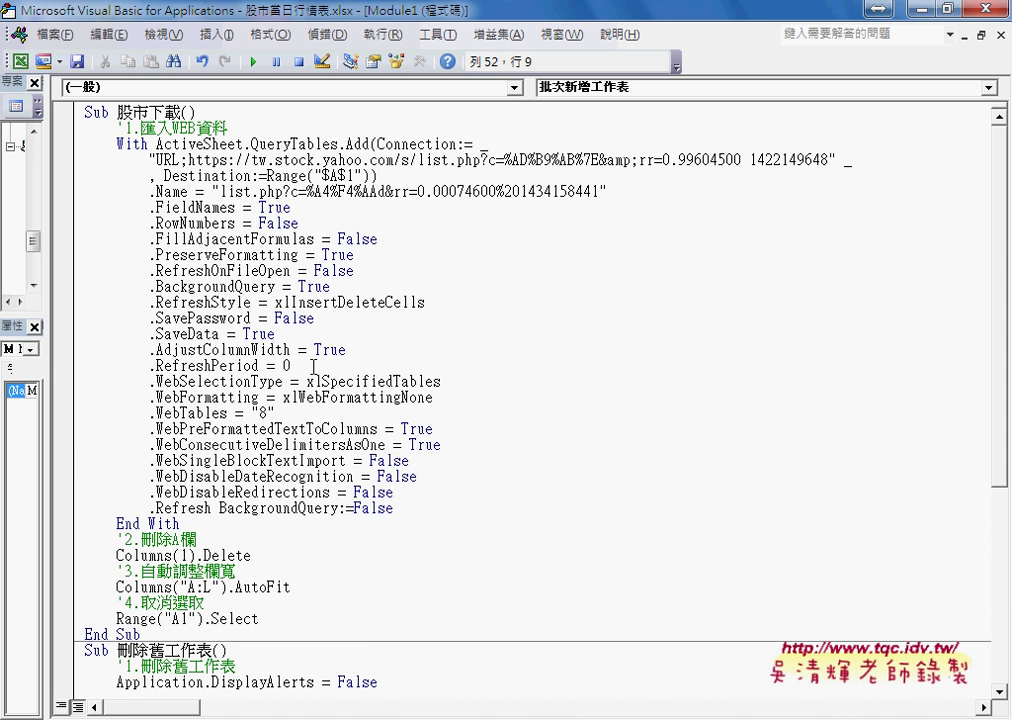
scroll(313, 367, "down", 7)
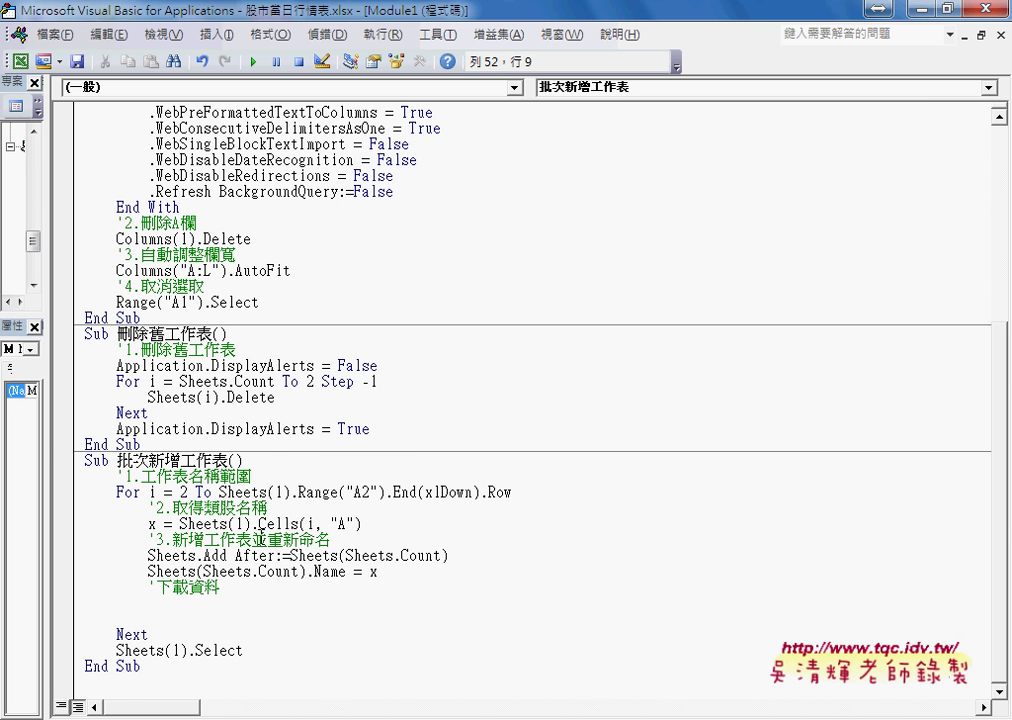
scroll(261, 537, "up", 7)
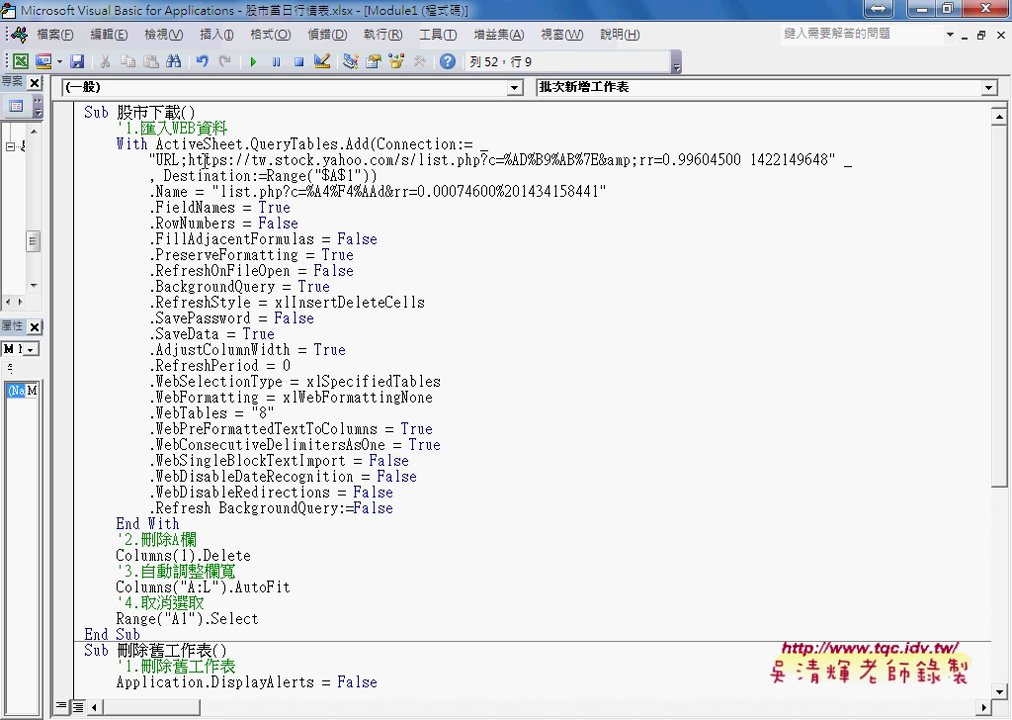
left_click_drag(188, 160, 828, 160)
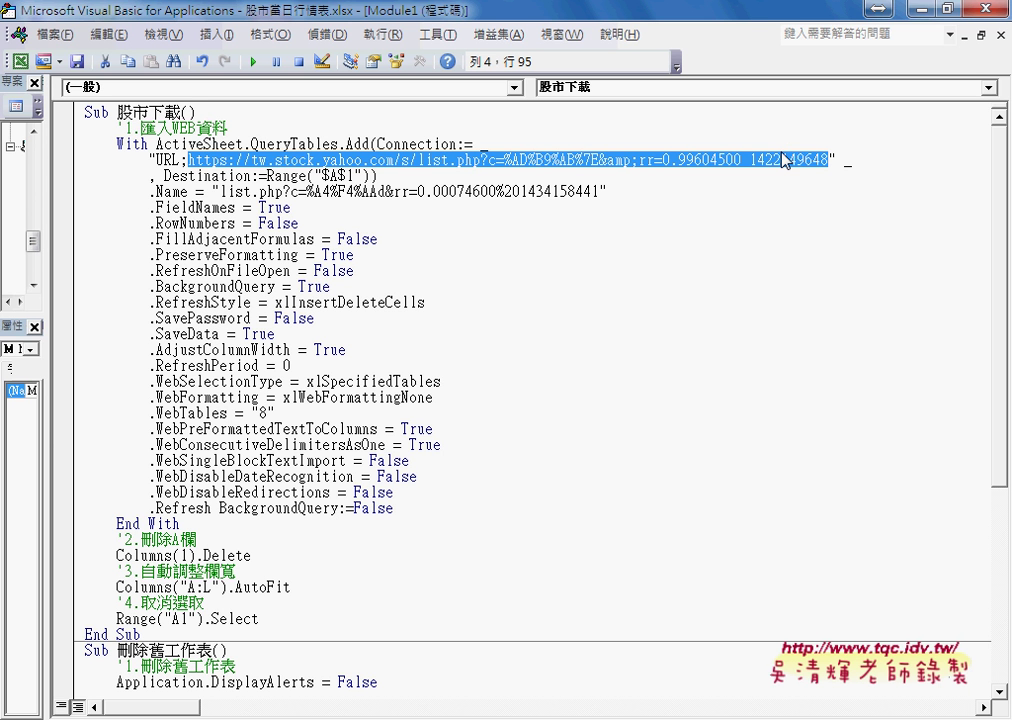
Add a 網址 parameter to the Sub 股市下載() header and copy its name
key("Up")
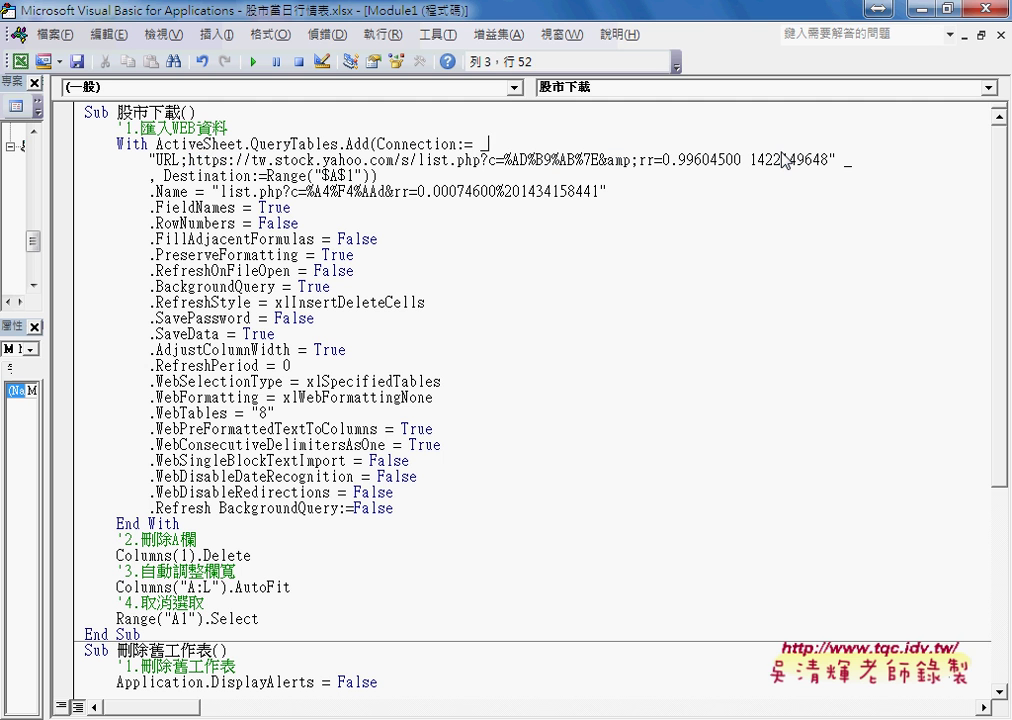
key("Up")
key("Up")
key("Left")
key("ctrl+j")
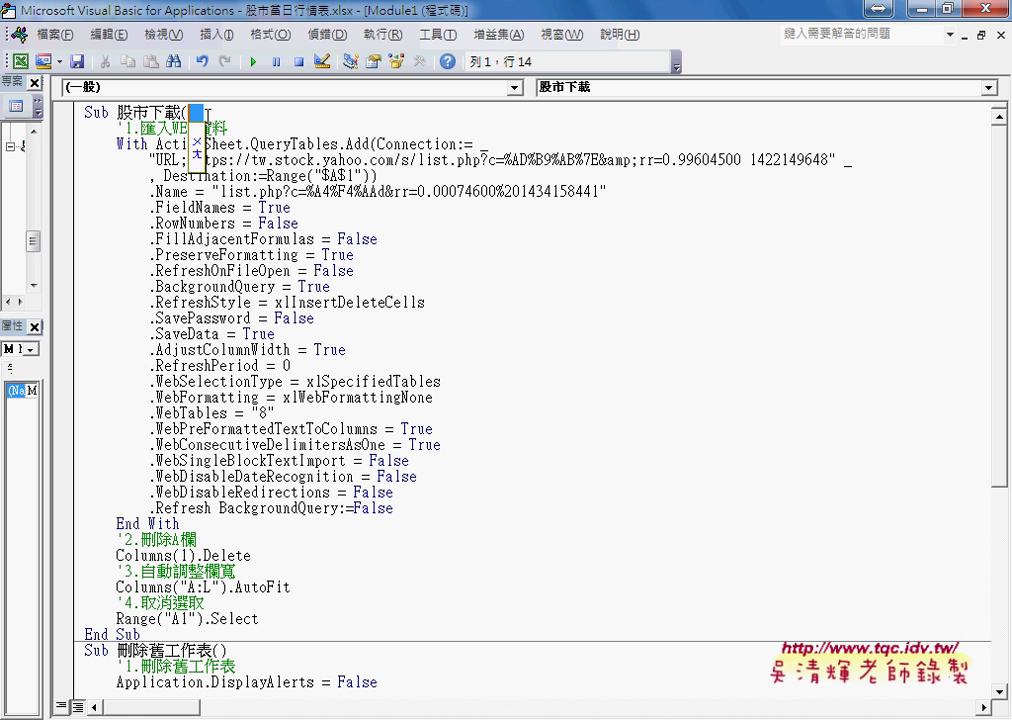
type("往")
type("網址")
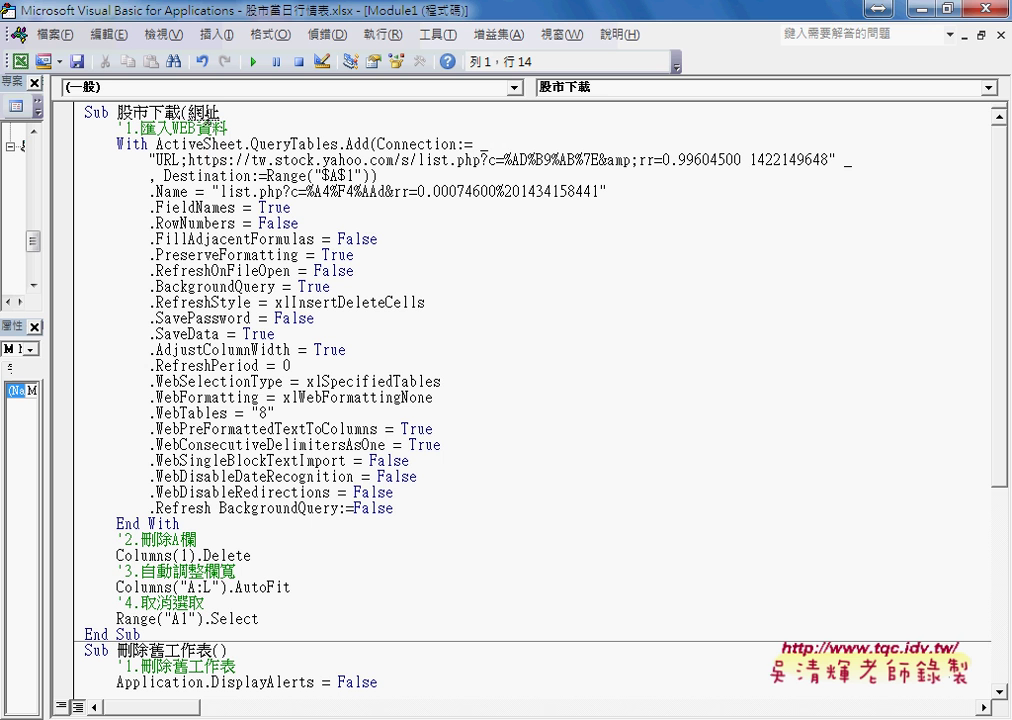
type(")")
double_click(196, 112)
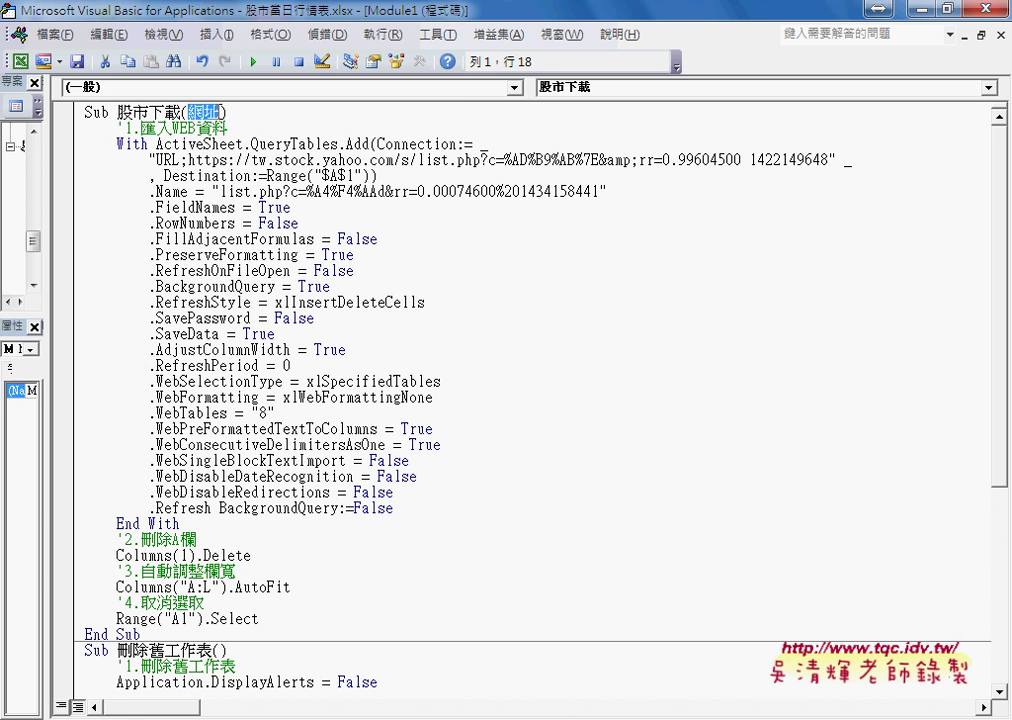
key("ctrl+c")
Replace the hard-coded Yahoo URL so the connection reads "URL;" & 網址
left_click_drag(188, 160, 836, 160)
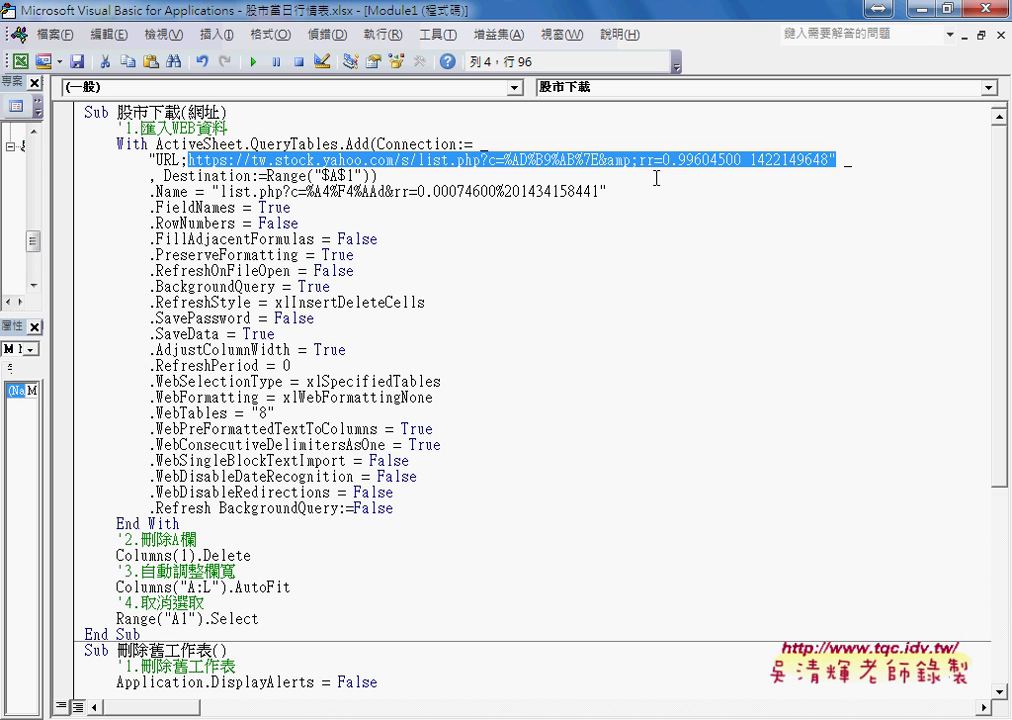
key("Left")
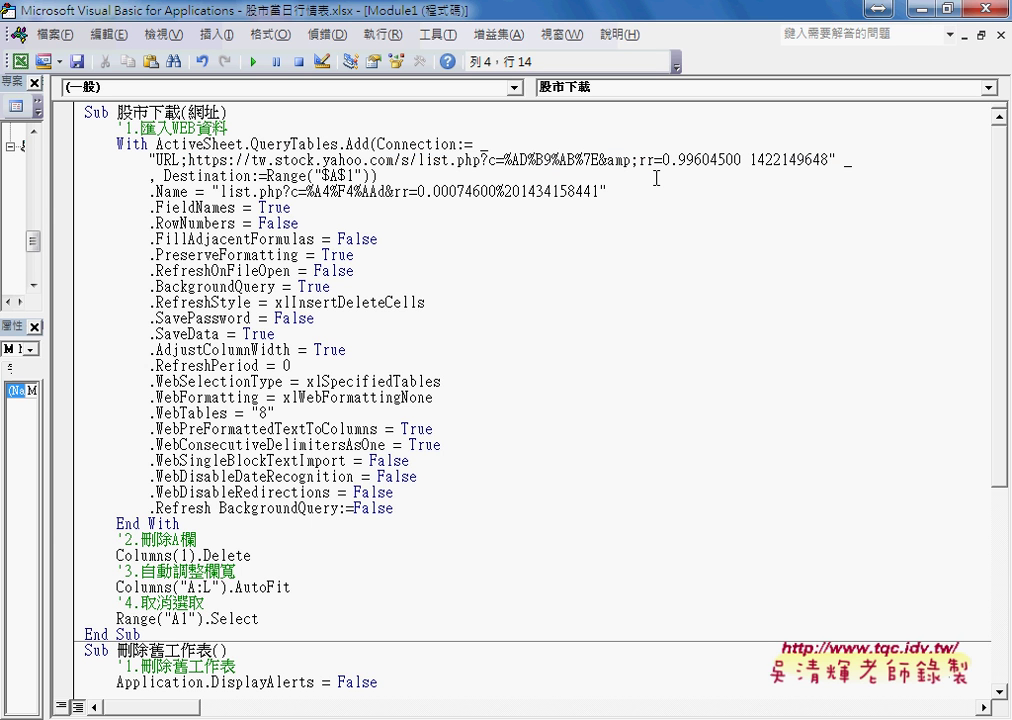
key("shift+Right")
key("shift+Right")
key("shift+Right")
key("shift+Right")
key("shift+Right")
key("shift+Right")
key("shift+Right")
key("shift+Right")
key("shift+Right")
key("shift+Right")
key("shift+Right")
key("shift+Right")
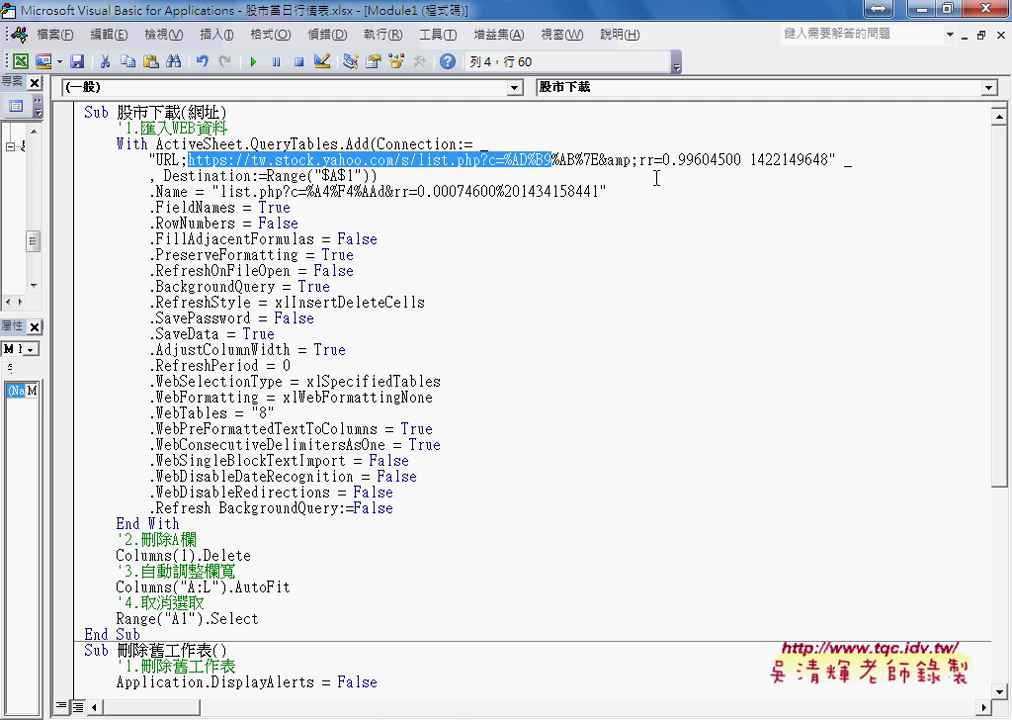
key("shift+Right")
key("shift+Right")
key("shift+Right")
key("shift+Right")
key("shift+Right")
key("shift+Right")
key("shift+Right")
key("shift+Right")
key("shift+Right")
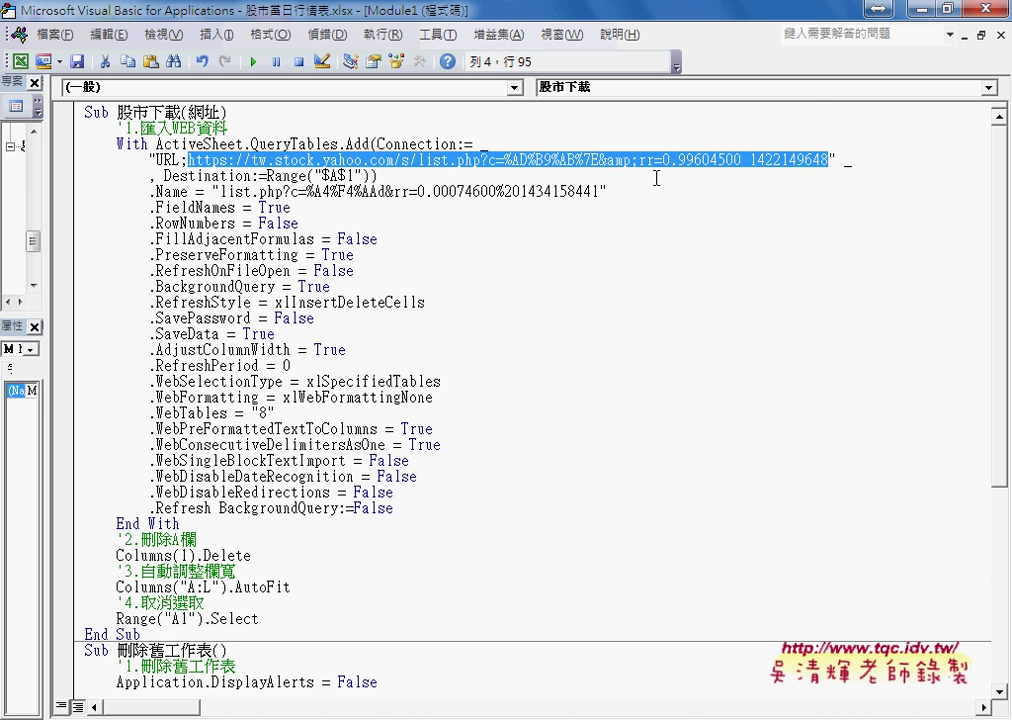
key("Delete")
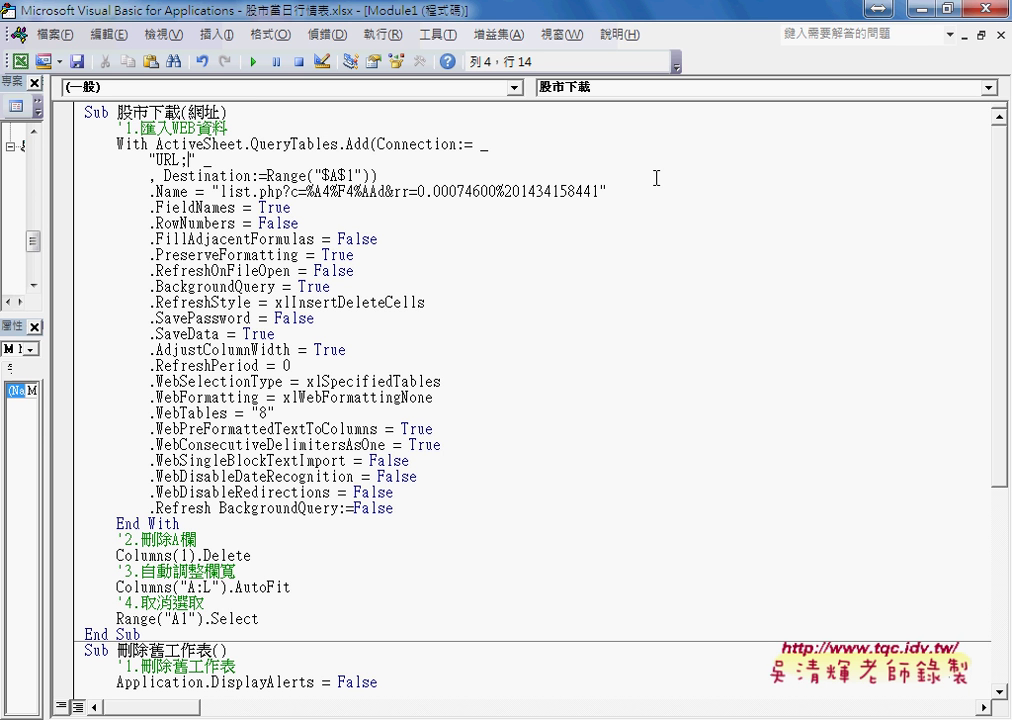
key("Right")
key("Right")
type("&")
type(" 網址")
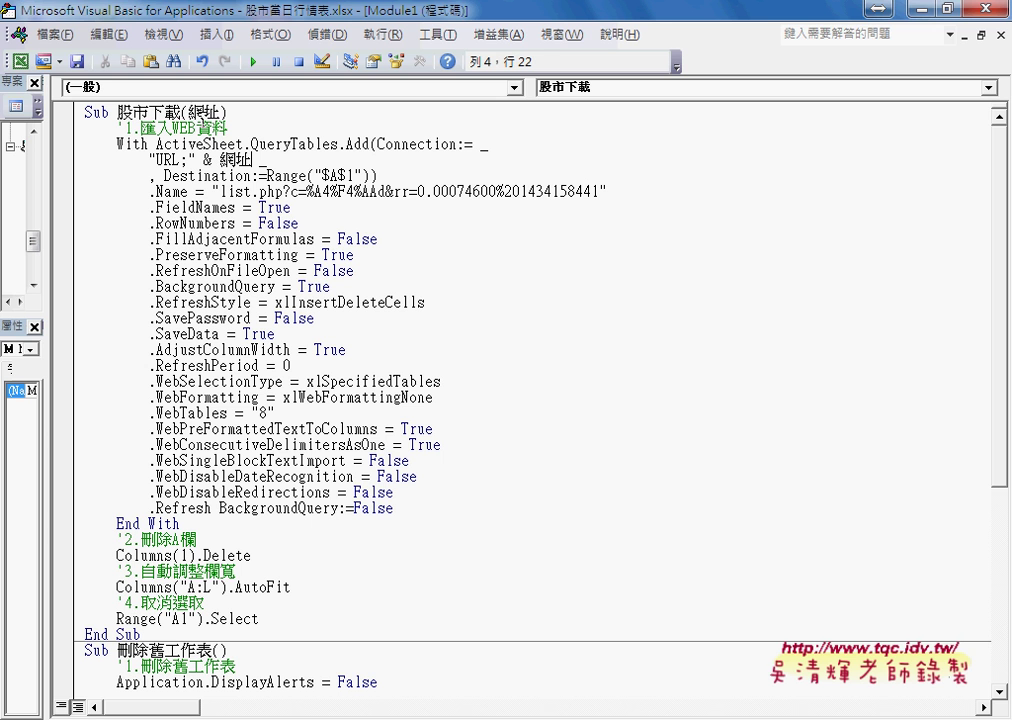
left_click_drag(188, 112, 221, 110)
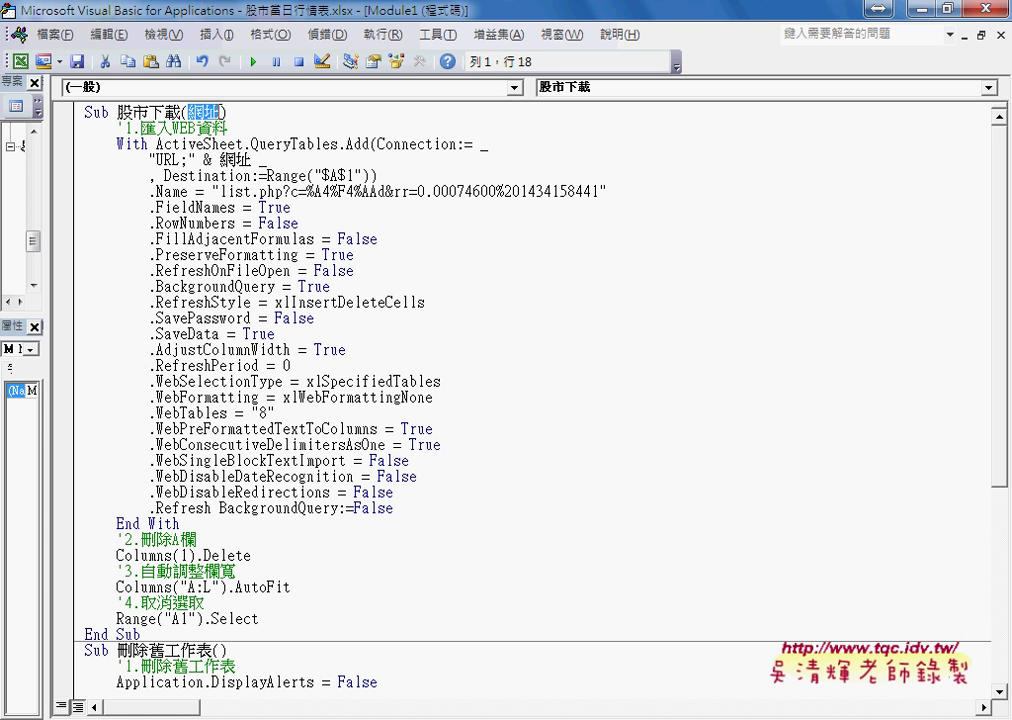
key("Down")
key("Down")
key("Down")
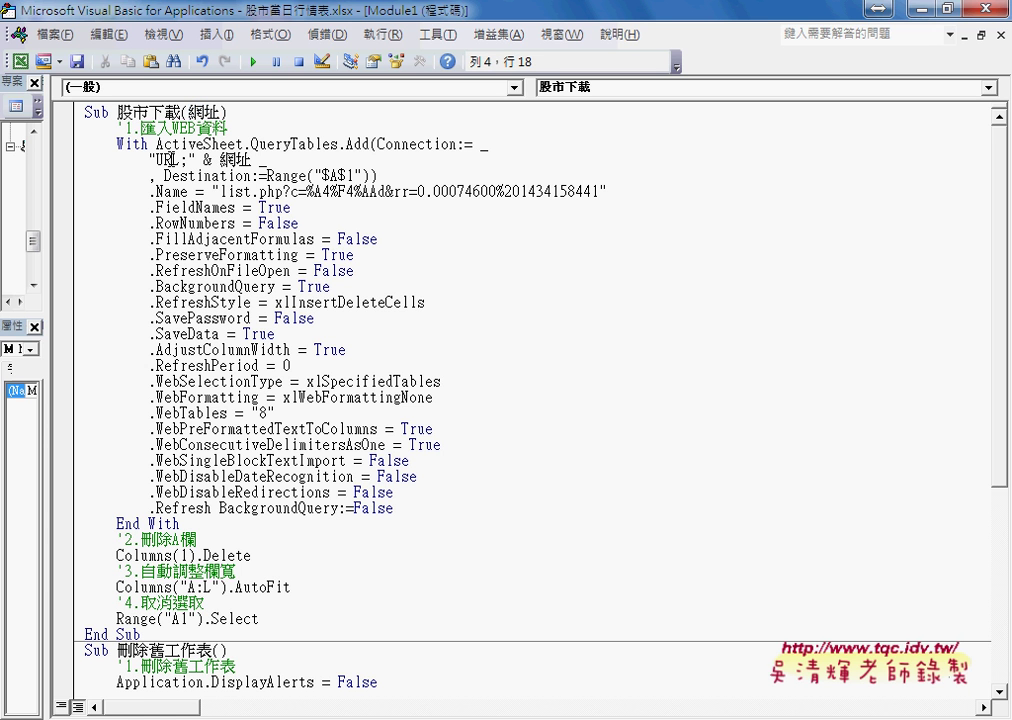
left_click_drag(151, 158, 258, 160)
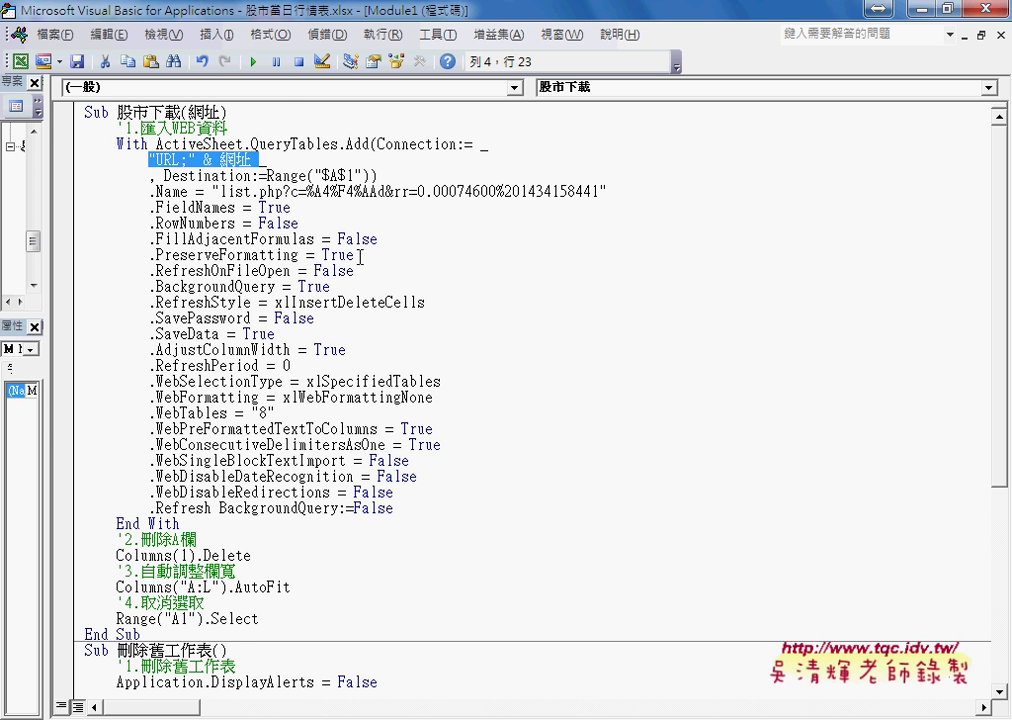
Type call on the blank line under the '下載資料 comment and dismiss the compile error
scroll(360, 257, "down", 3)
scroll(330, 330, "down", 3)
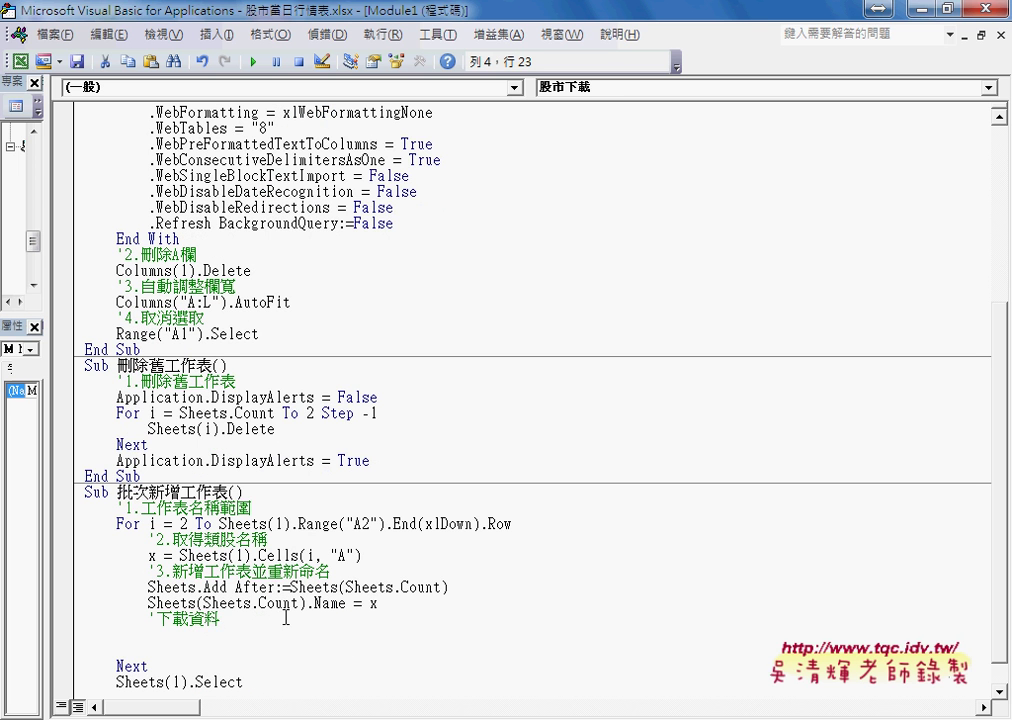
left_click(215, 638)
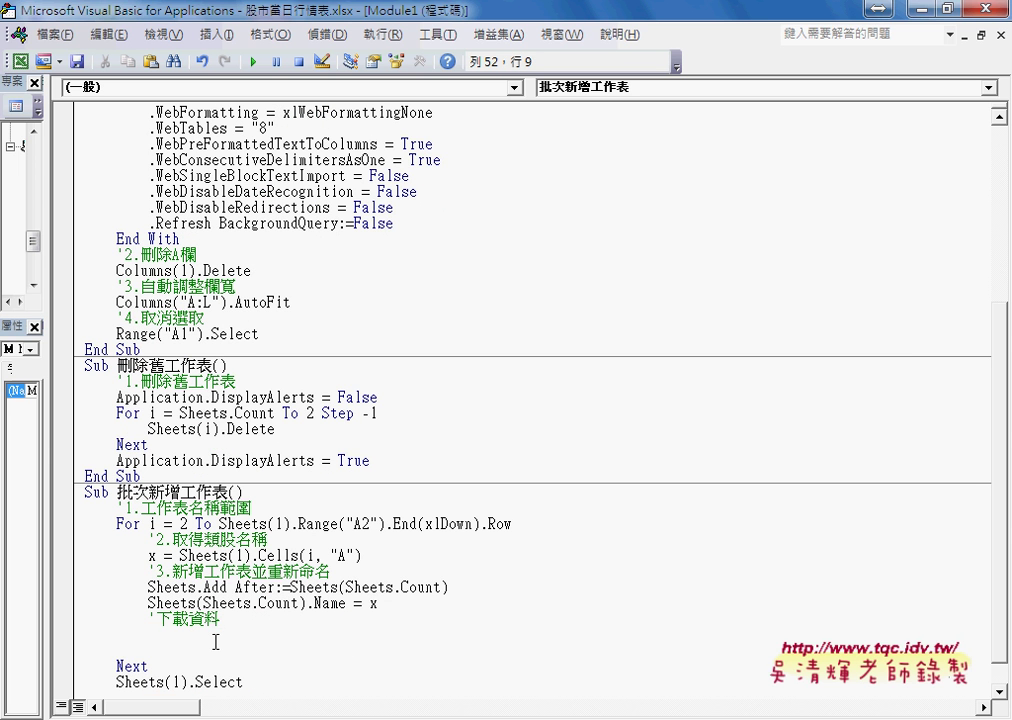
type("call")
scroll(530, 400, "up", 3)
scroll(530, 400, "up", 3)
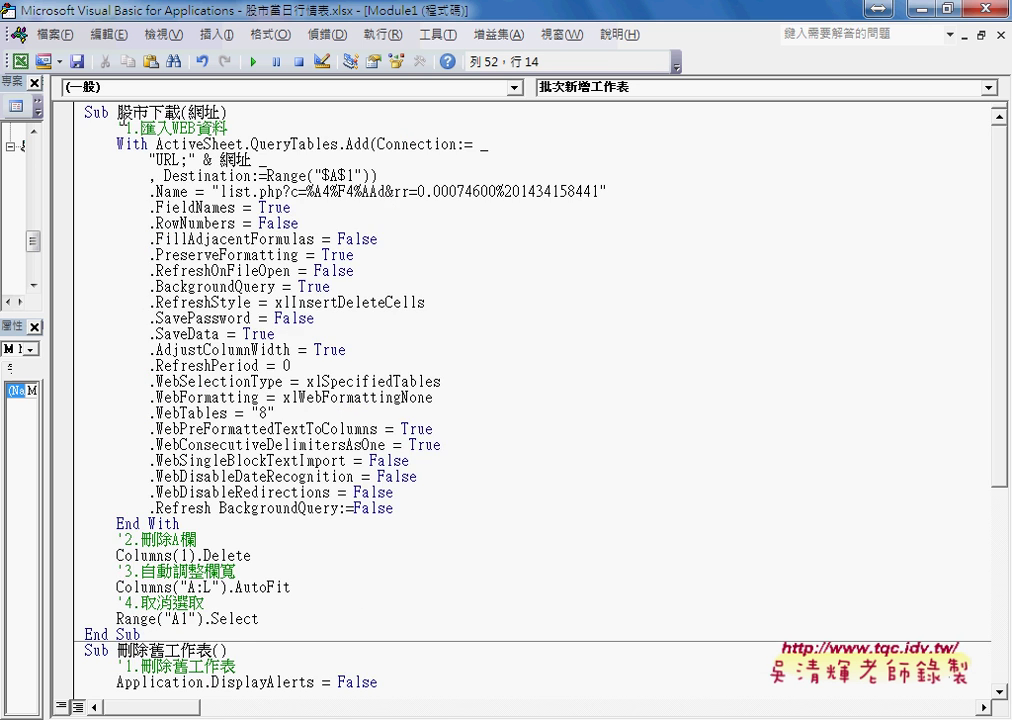
left_click(334, 289)
left_click(368, 445)
scroll(203, 270, "up", 6)
Append the sub name 股市下載 and an opening parenthesis to the call
double_click(148, 112)
key("ctrl+c")
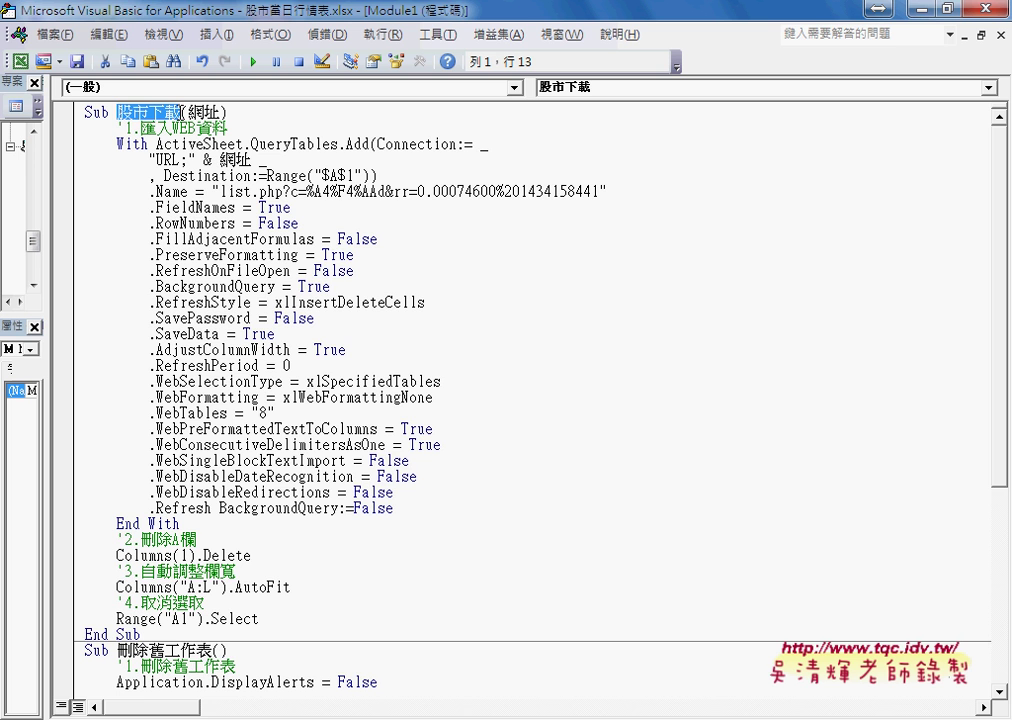
scroll(520, 400, "down", 6)
scroll(520, 400, "down", 1)
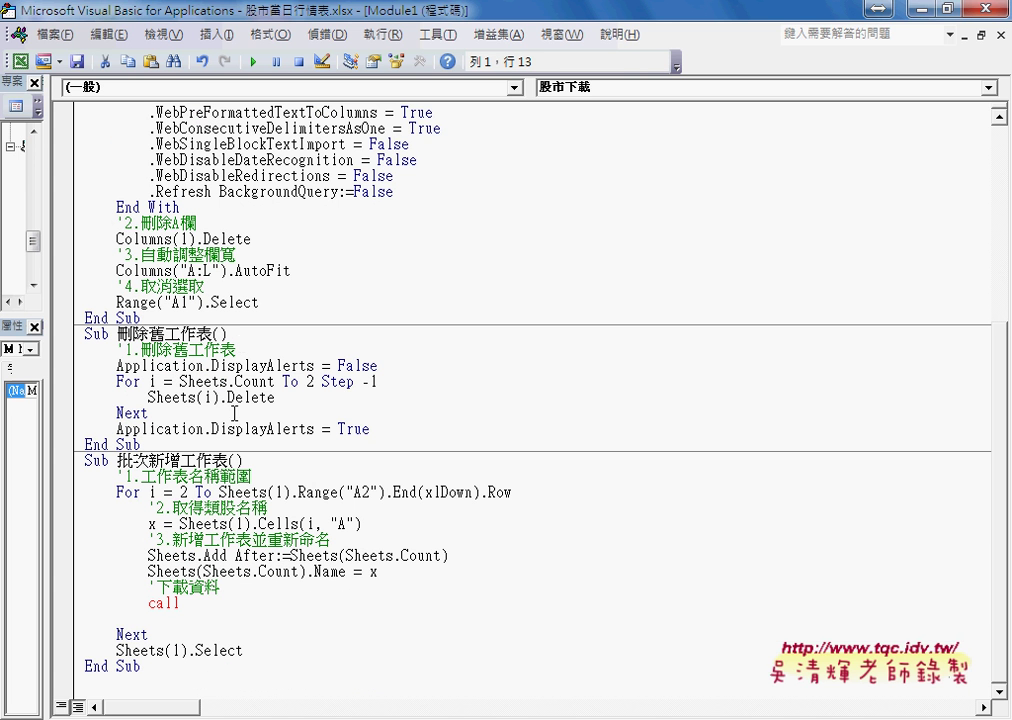
left_click(230, 604)
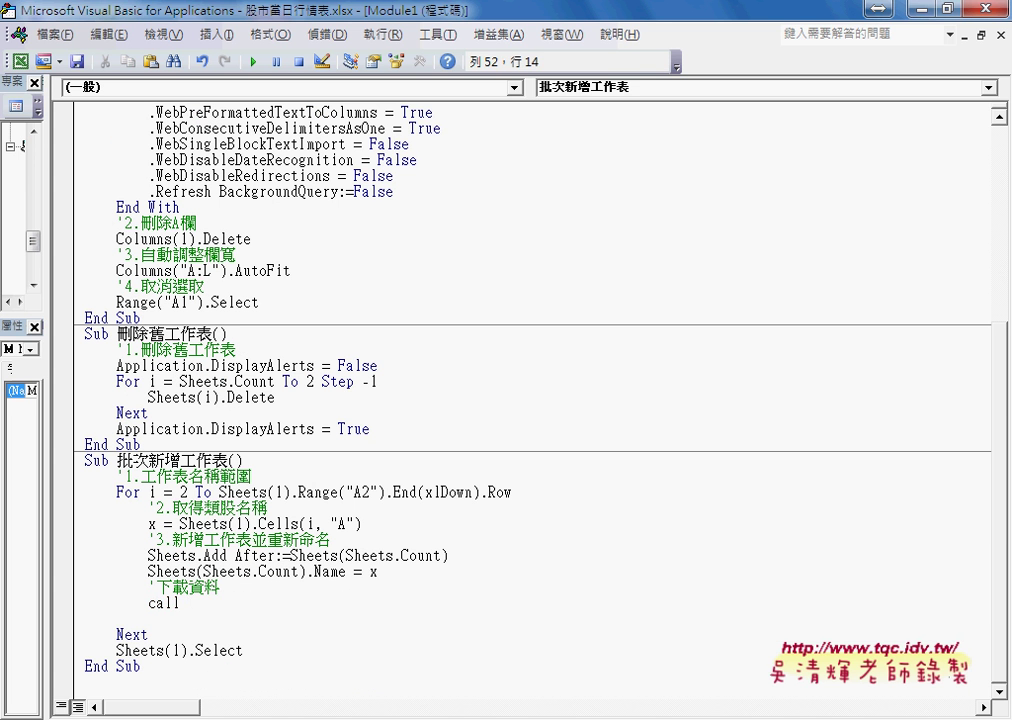
key("ctrl+v")
type("(")
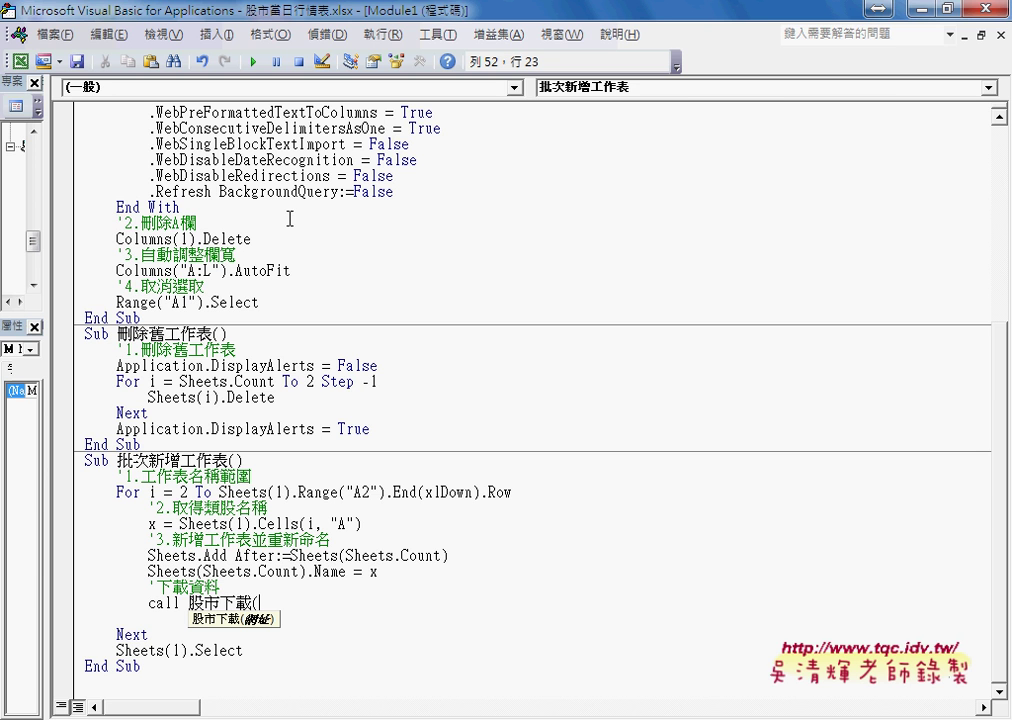
Check the category URL column in the Excel workbook, then return to the unfinished call line
double_click(222, 10)
left_click_drag(350, 28, 454, 45)
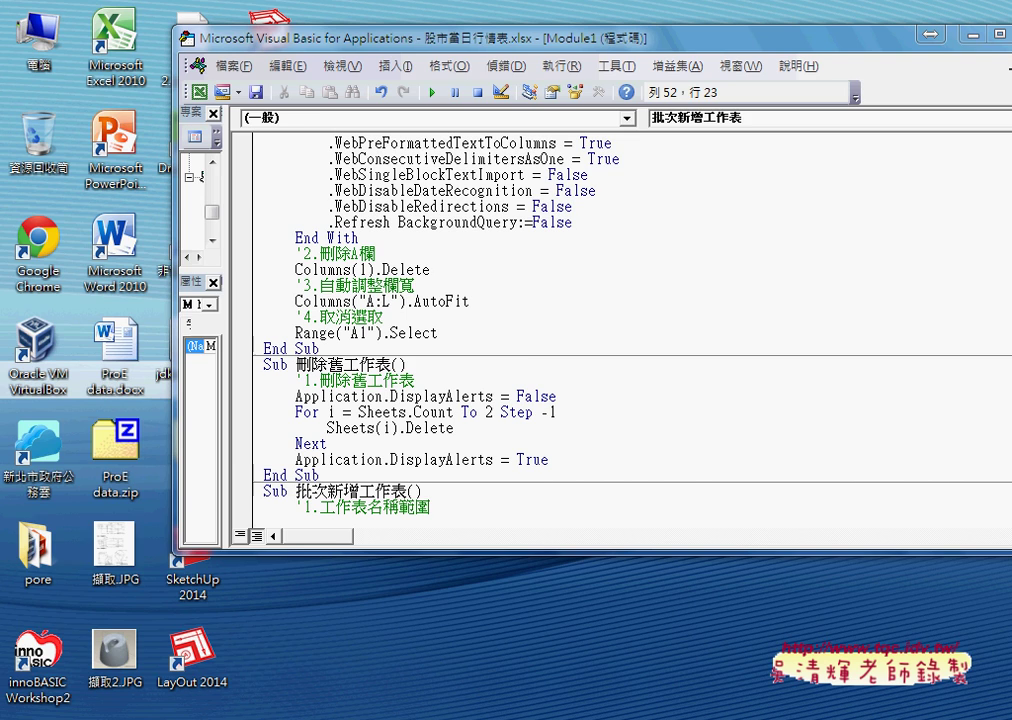
key("alt+F11")
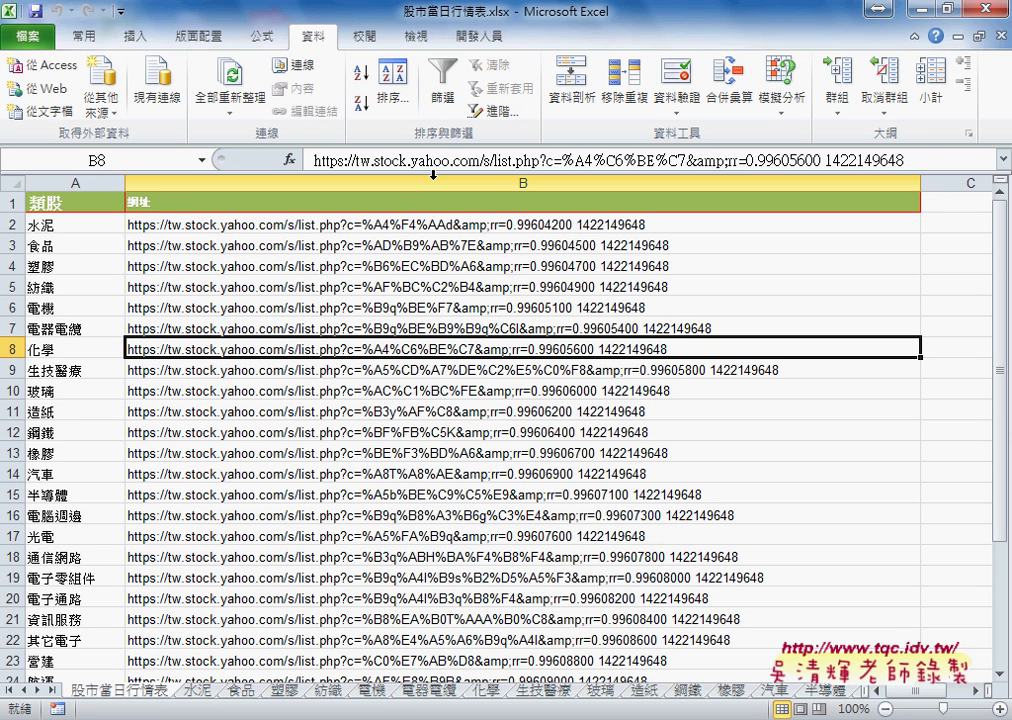
left_click(910, 9)
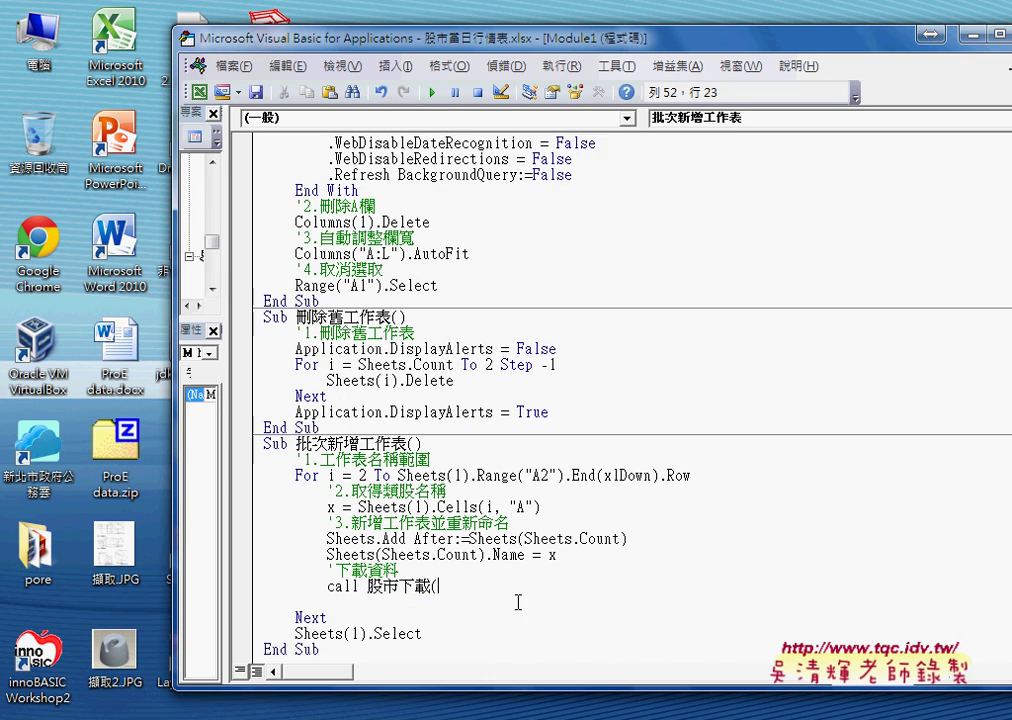
scroll(518, 602, "down", 1)
left_click(578, 497)
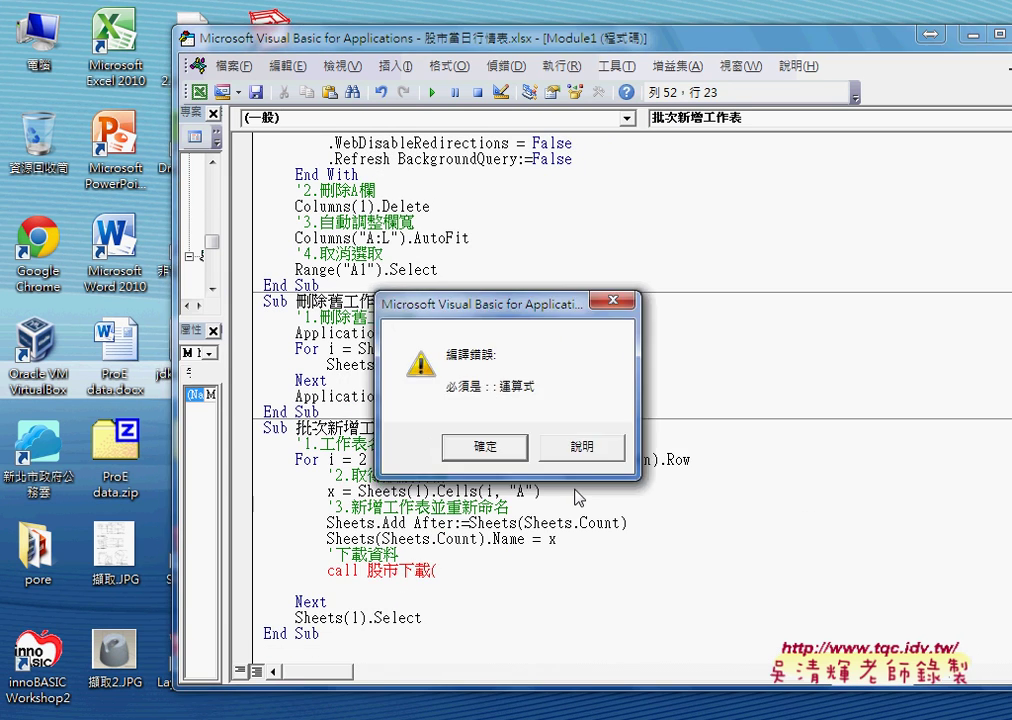
Duplicate the x = Sheets(1).Cells category-name line directly below itself
key("Return")
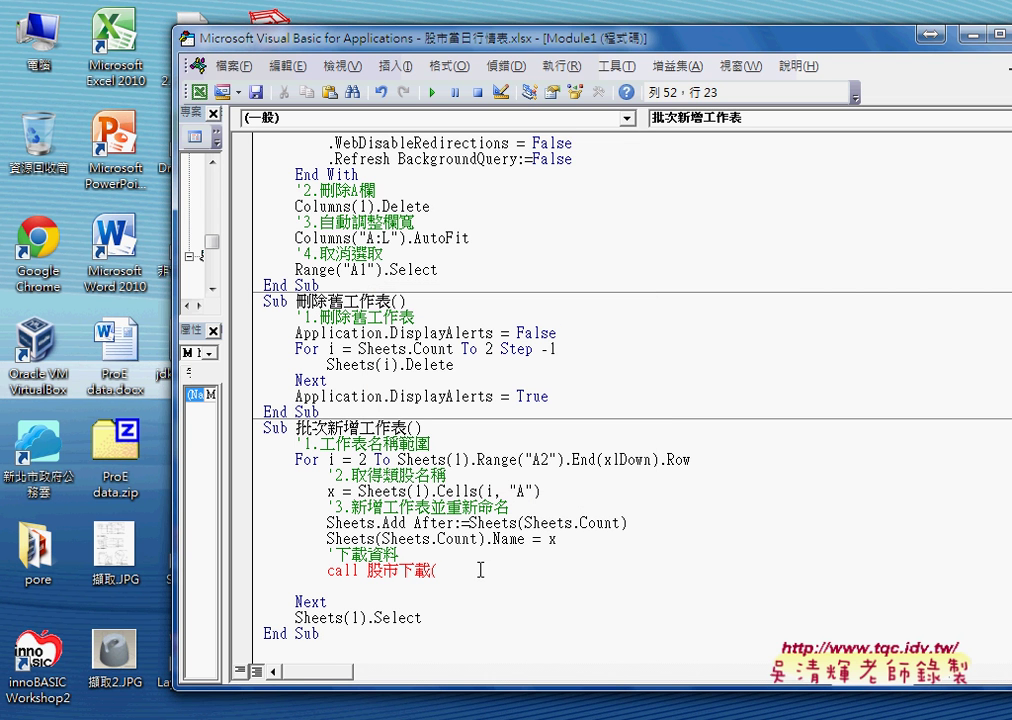
key("Up")
key("Up")
key("Up")
key("Up")
key("Up")
key("End")
key("shift+Home")
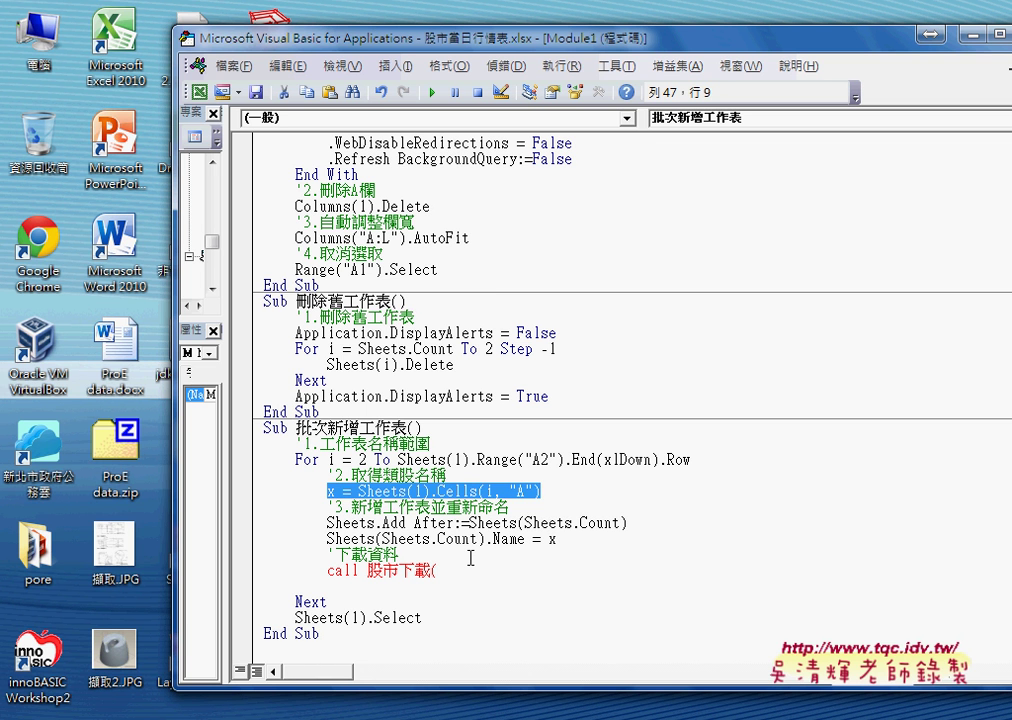
key("ctrl+c")
key("End")
key("Return")
key("ctrl+v")
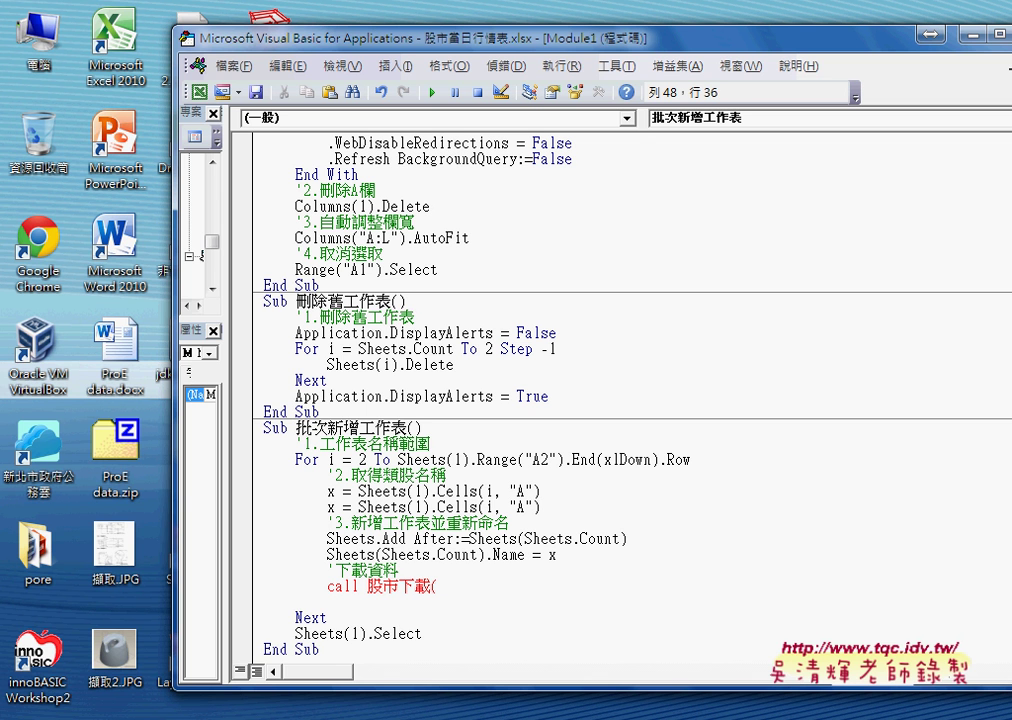
Change the copied line to assign y from column "B"
left_click(329, 507)
key("shift+Right")
type("y")
left_click(540, 491)
left_click(528, 507)
key("shift+Left")
type("B")
double_click(331, 507)
Finish the line as Call 股市下載(y) and remove the blank line after it
left_click(451, 586)
type("y")
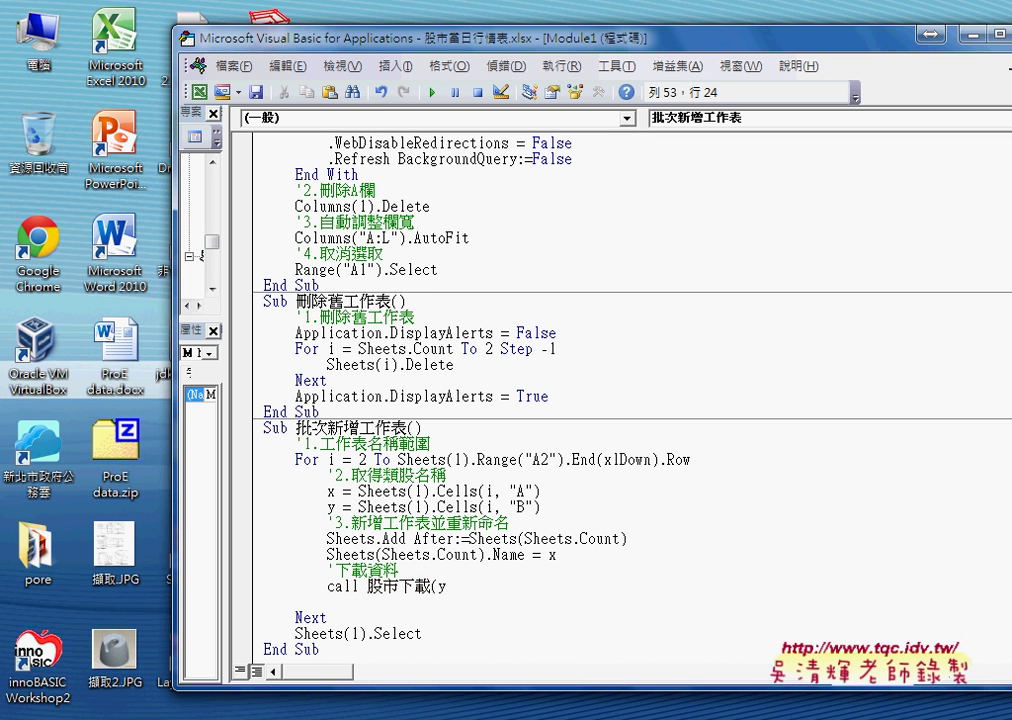
type(")")
key("Delete")
left_click(486, 507)
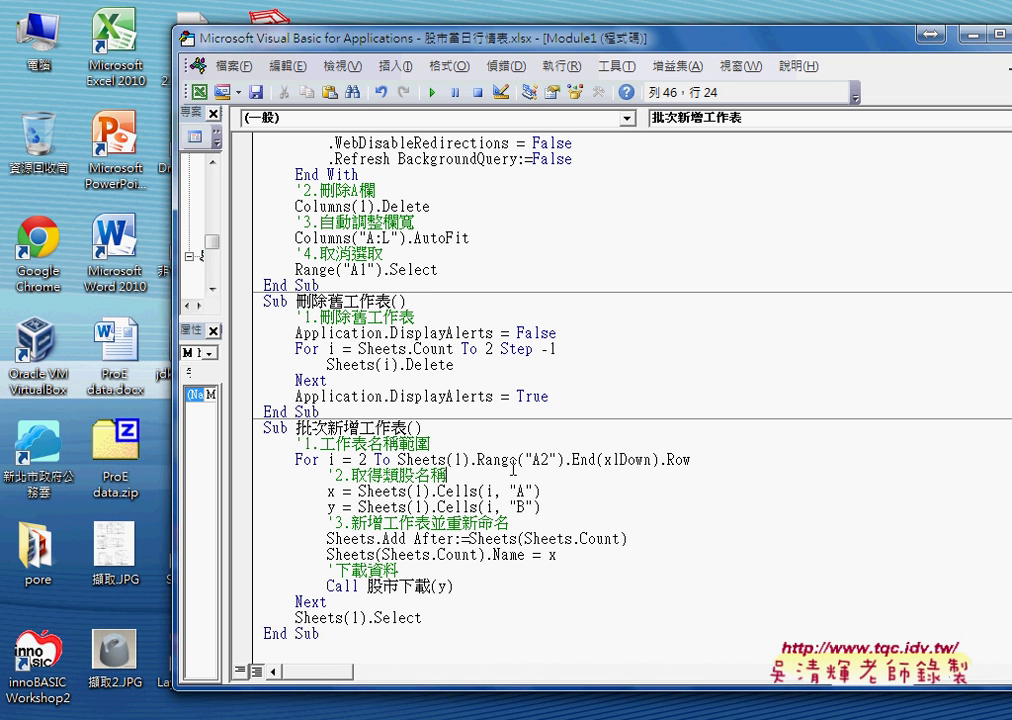
Select the Call line and point out the destination setting in 股市下載
left_click(414, 586)
left_click_drag(457, 591, 322, 588)
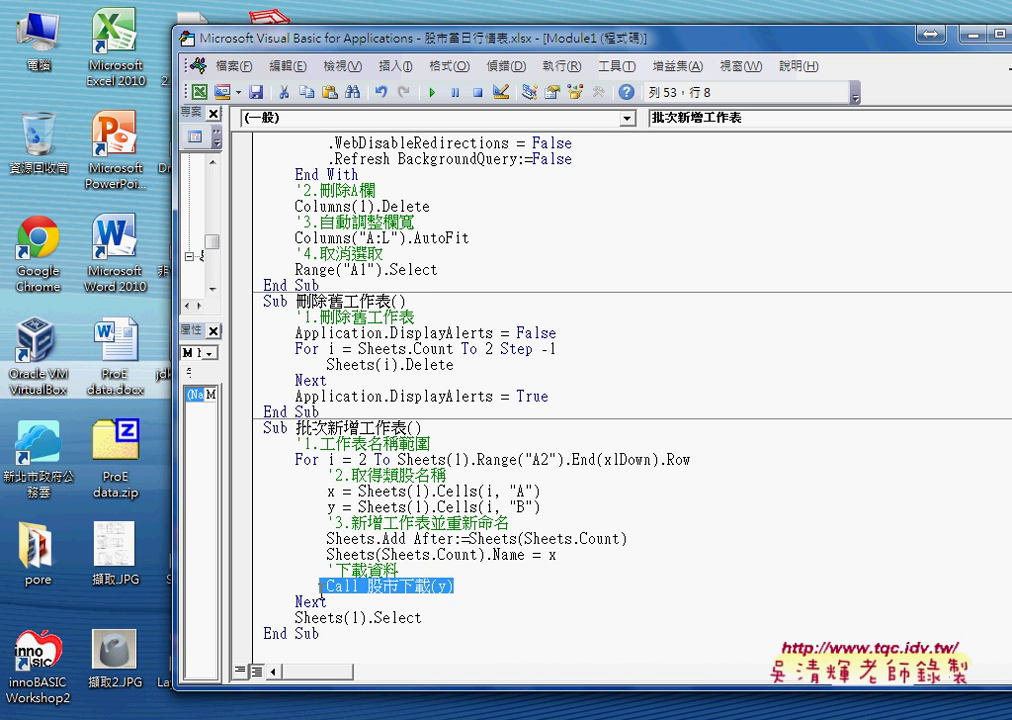
scroll(322, 588, "up", 4)
scroll(380, 240, "up", 2)
scroll(380, 240, "up", 2)
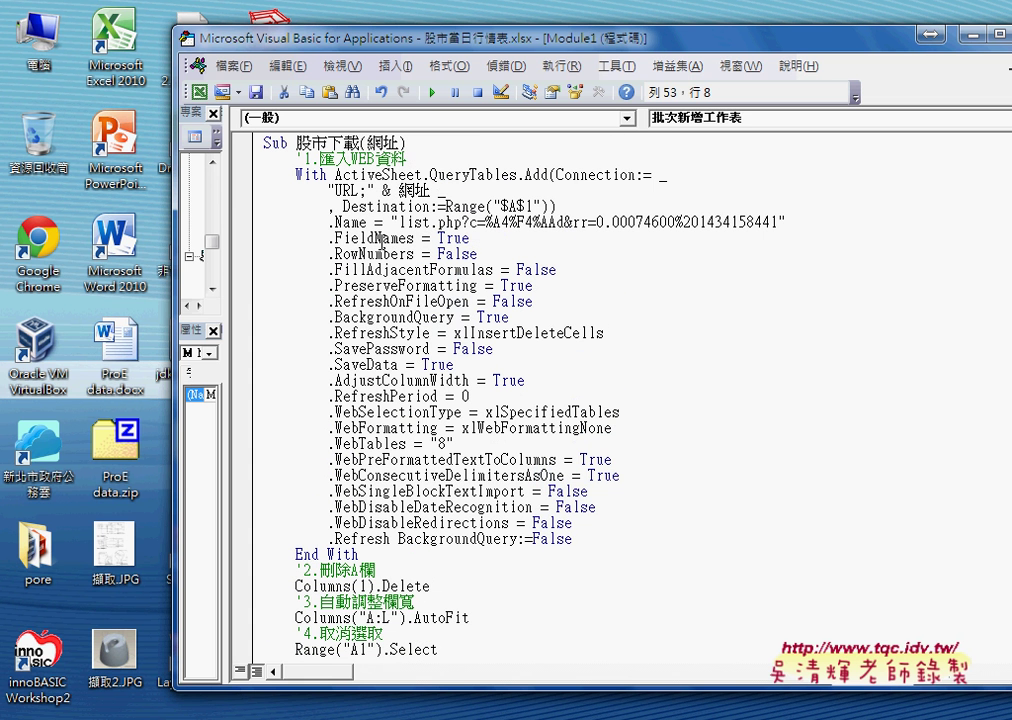
left_click(536, 206)
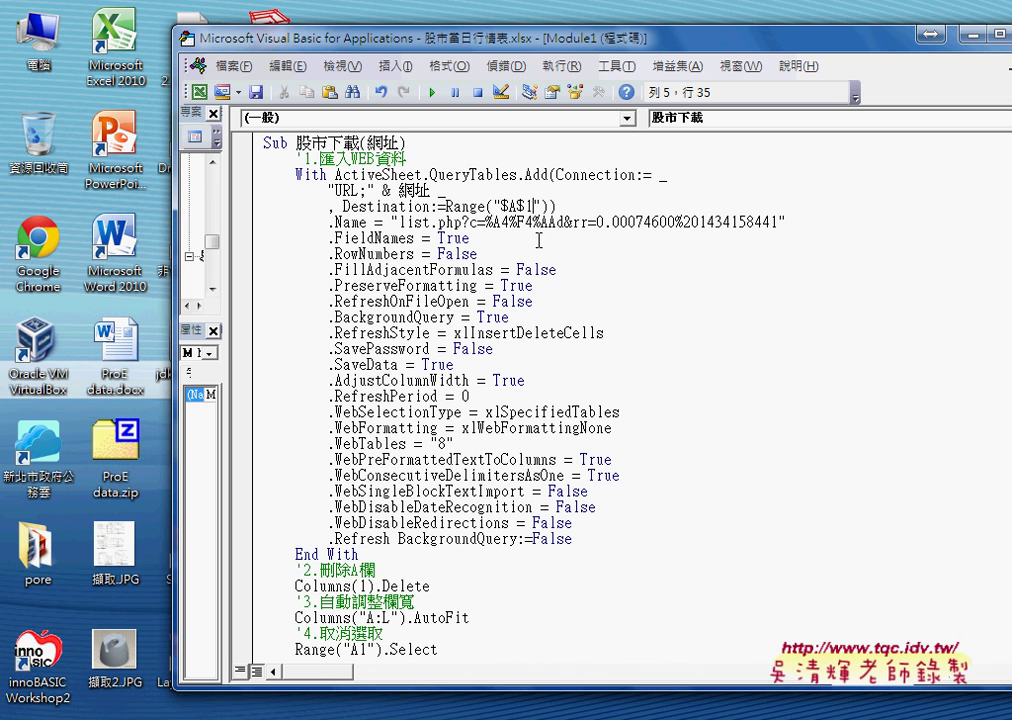
scroll(538, 240, "down", 1)
scroll(538, 240, "down", 4)
scroll(538, 240, "down", 3)
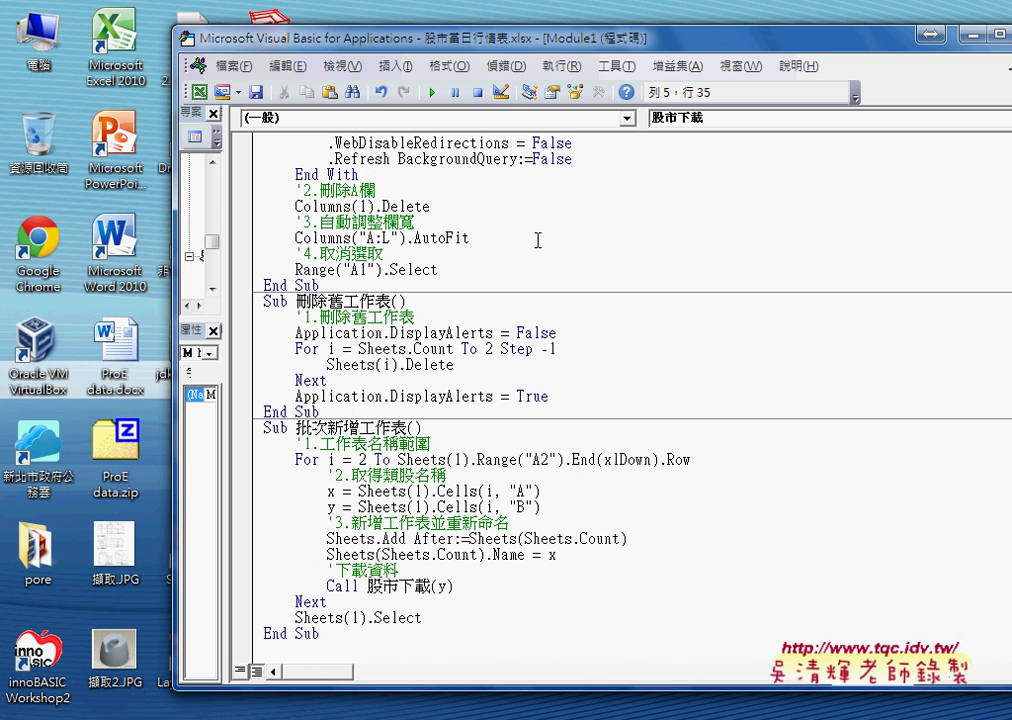
Pen-mark Call 股市下載(y), the & 網址 concatenation and the y = column B line
key("ctrl+2")
left_click_drag(369, 595, 430, 595)
left_click_drag(439, 598, 451, 599)
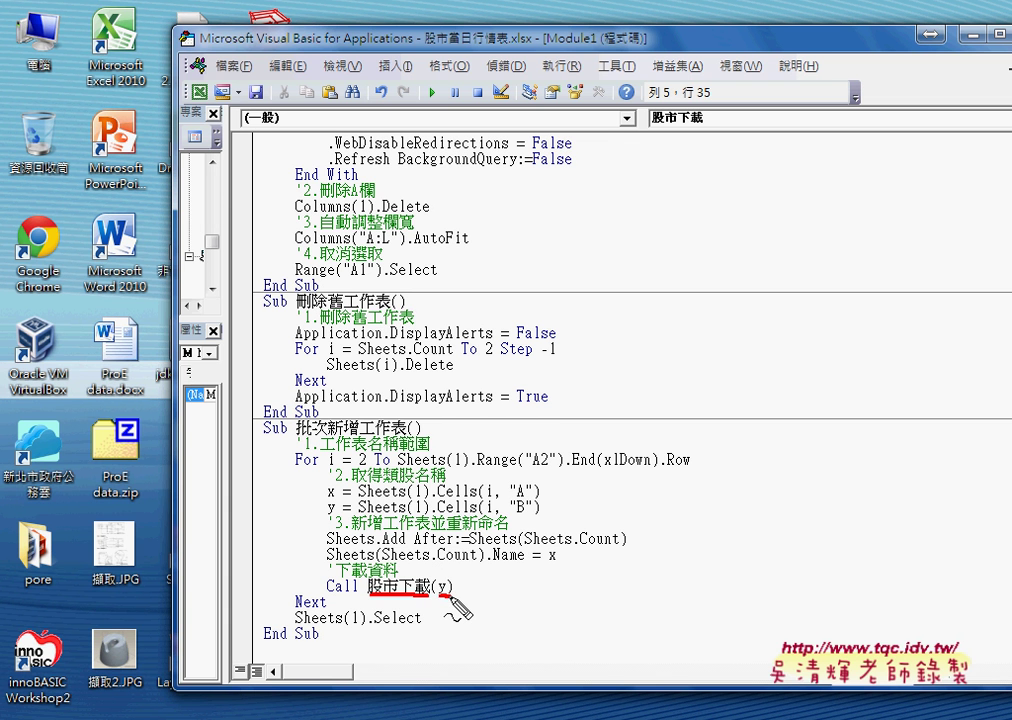
scroll(452, 598, "up", 2)
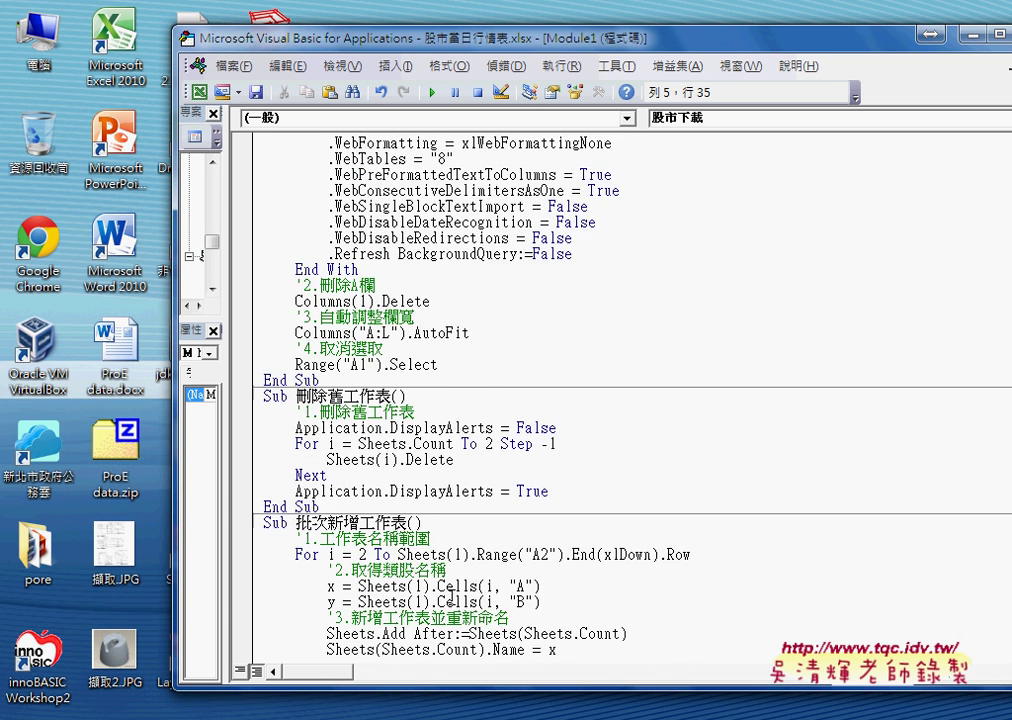
scroll(452, 598, "up", 6)
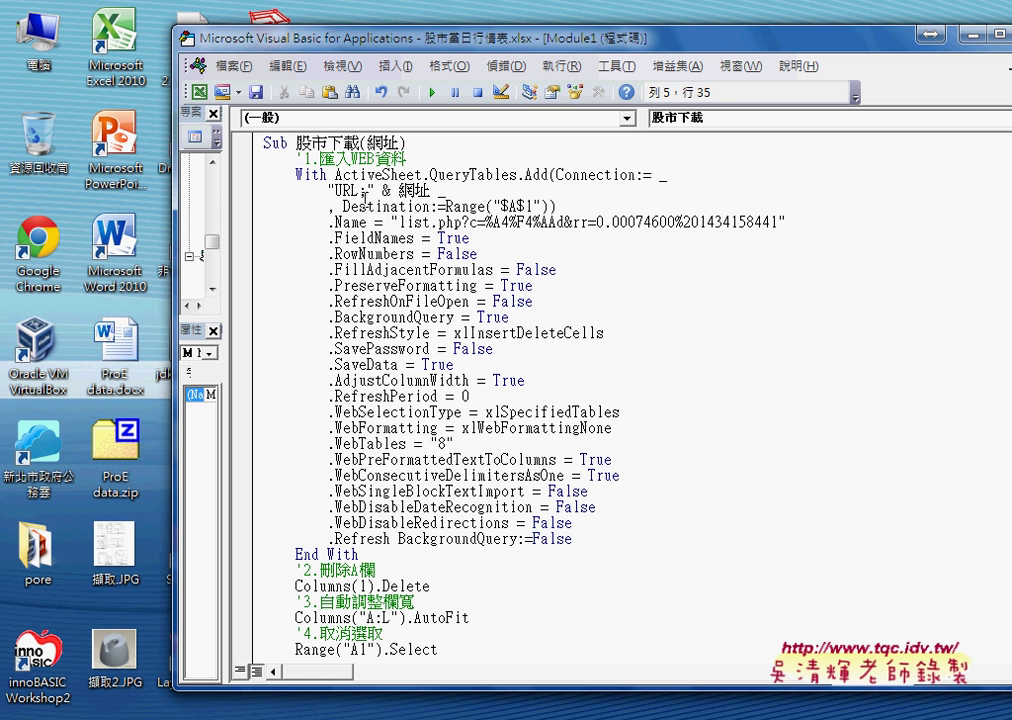
left_click_drag(367, 190, 440, 190)
scroll(440, 190, "down", 2)
scroll(470, 361, "down", 4)
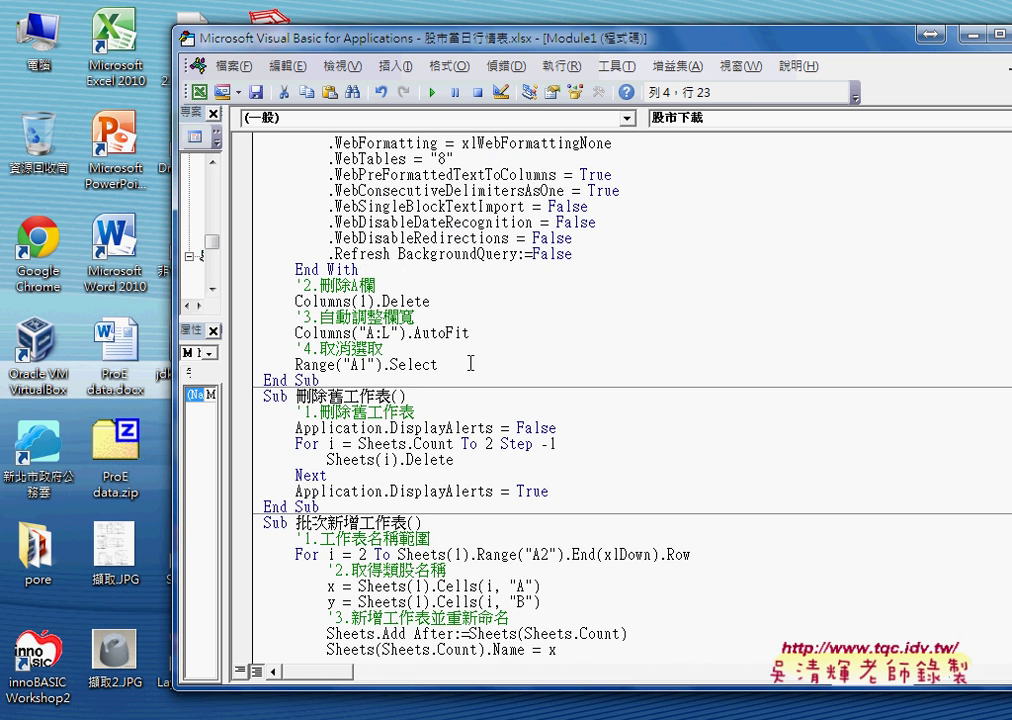
scroll(470, 361, "down", 2)
left_click_drag(463, 588, 328, 586)
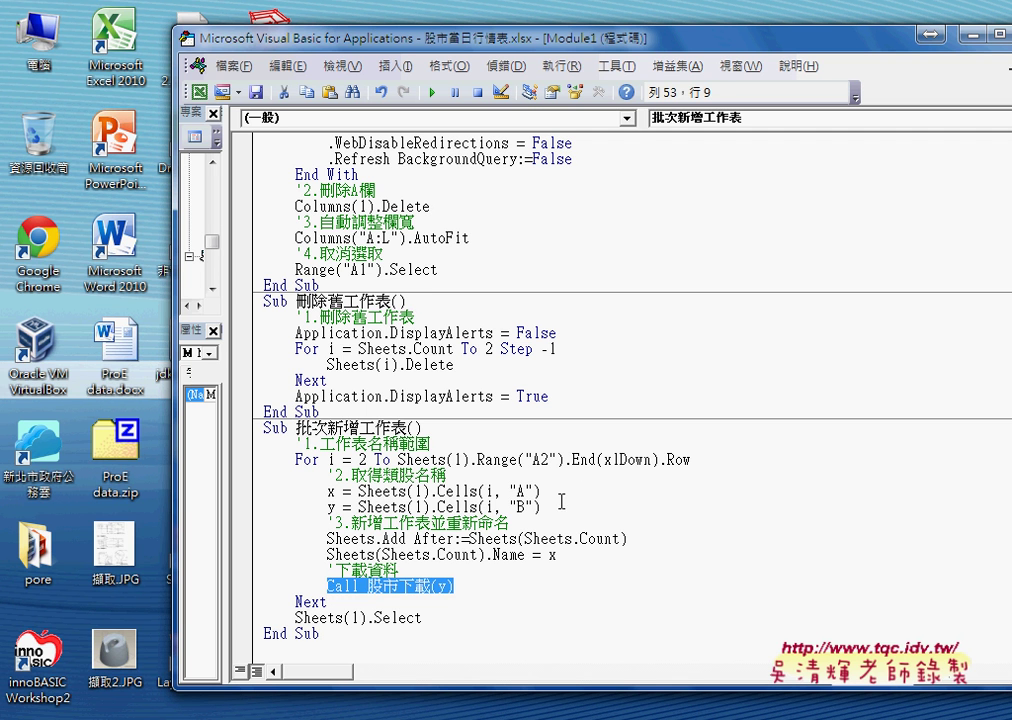
left_click_drag(541, 507, 328, 507)
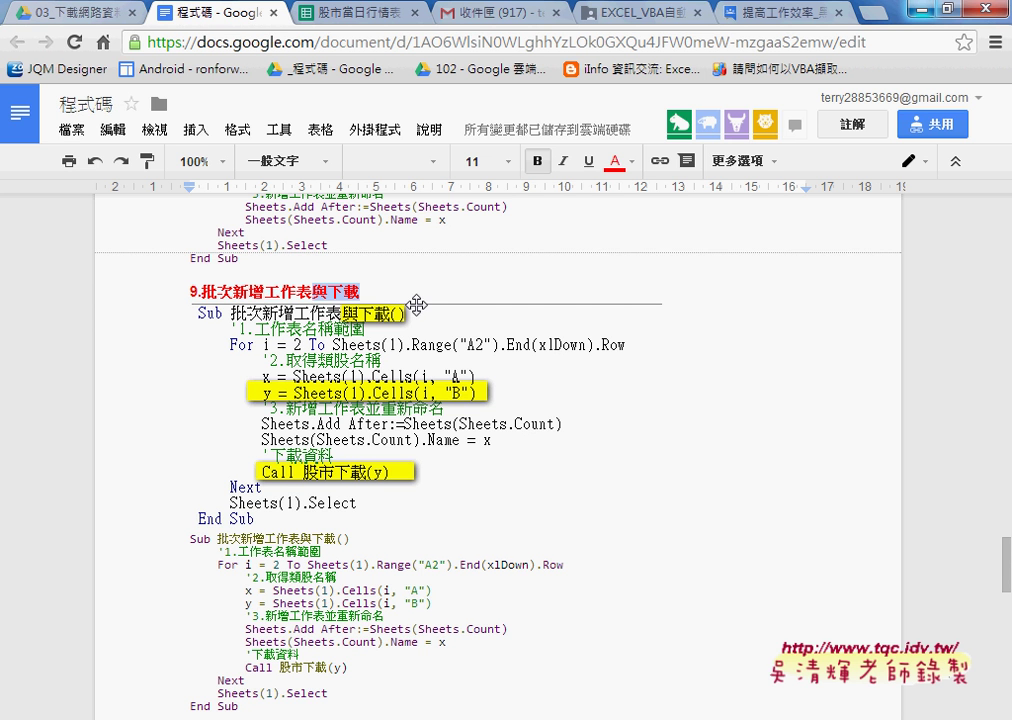
Scroll the Google Docs notes to the 股市下載 sub, then go back to the Excel workbook
scroll(350, 310, "down", 1)
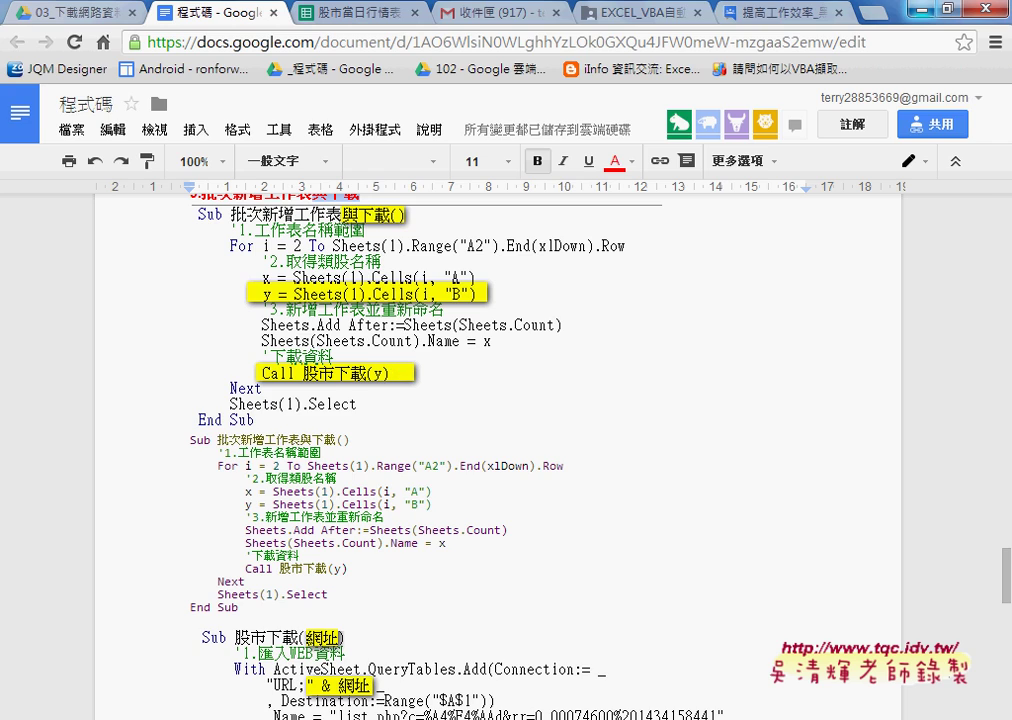
key("alt+Tab")
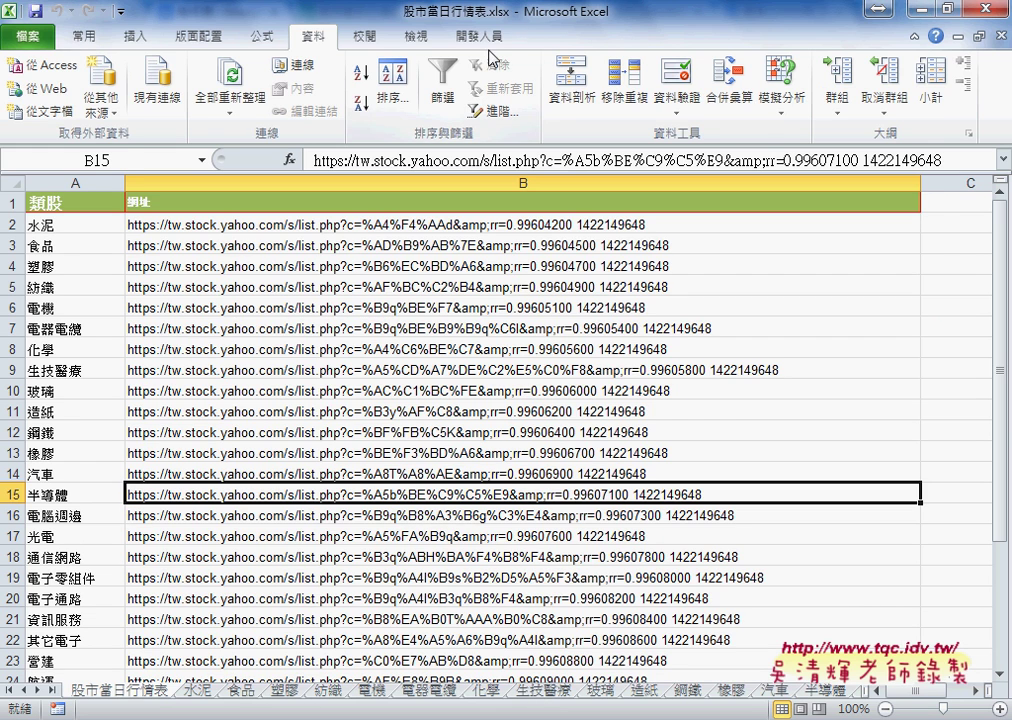
Open the Visual Basic editor from the Developer tab and highlight the 批次新增工作表與下載 sub
left_click(479, 36)
left_click(37, 75)
scroll(445, 316, "down", 1)
scroll(530, 377, "down", 5)
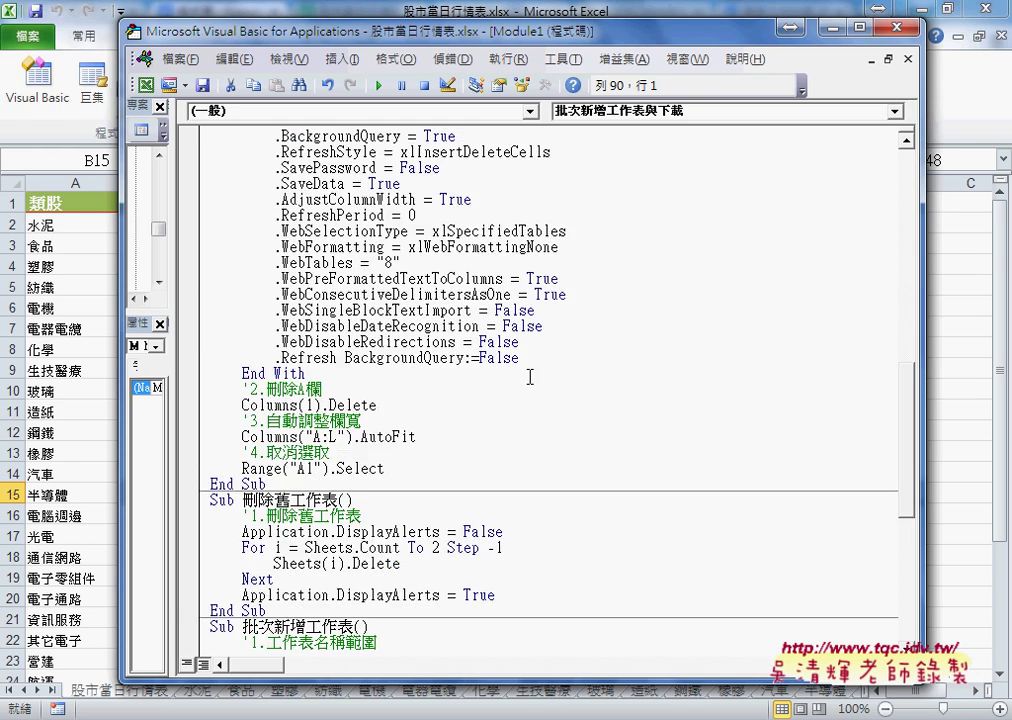
scroll(530, 377, "down", 6)
scroll(528, 385, "down", 2)
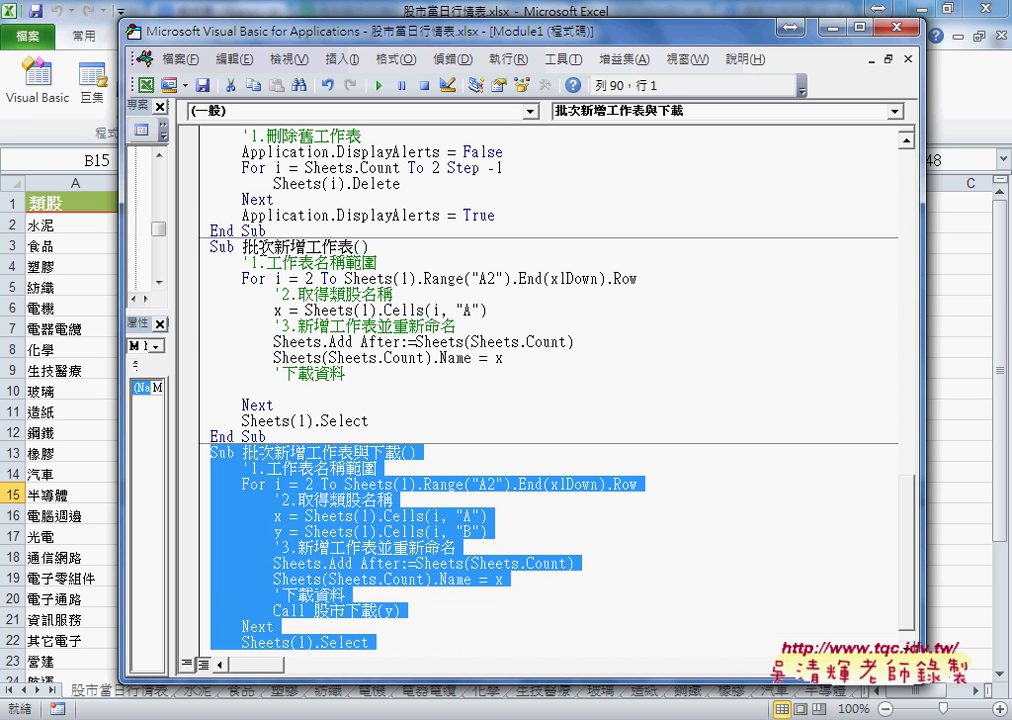
left_click_drag(210, 246, 266, 436)
scroll(326, 455, "down", 1)
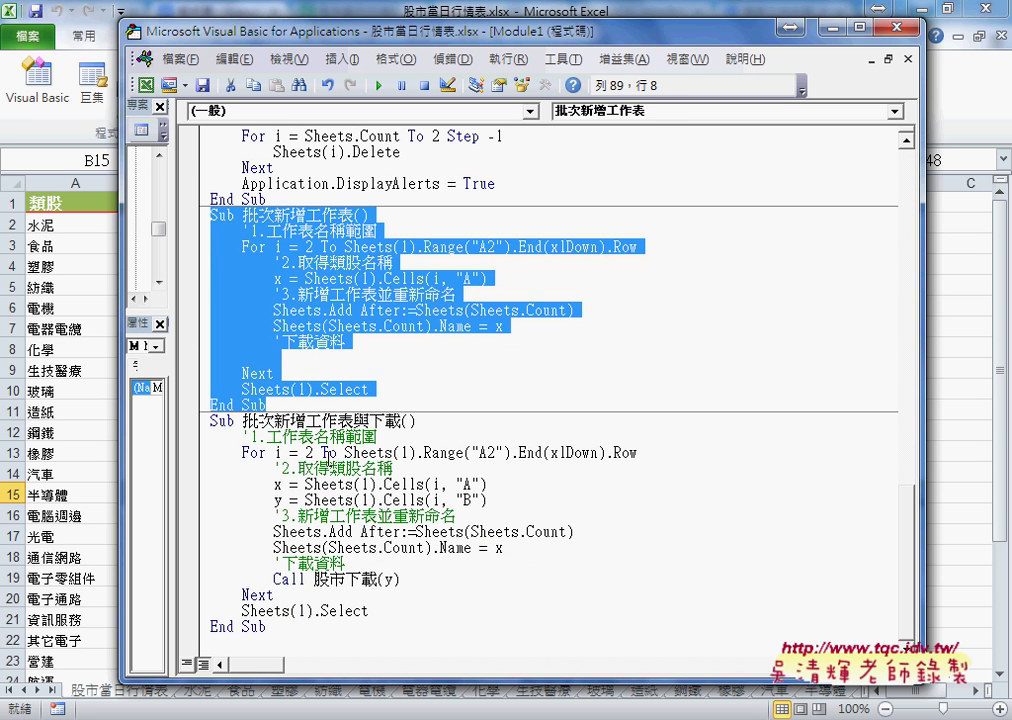
left_click_drag(266, 626, 204, 421)
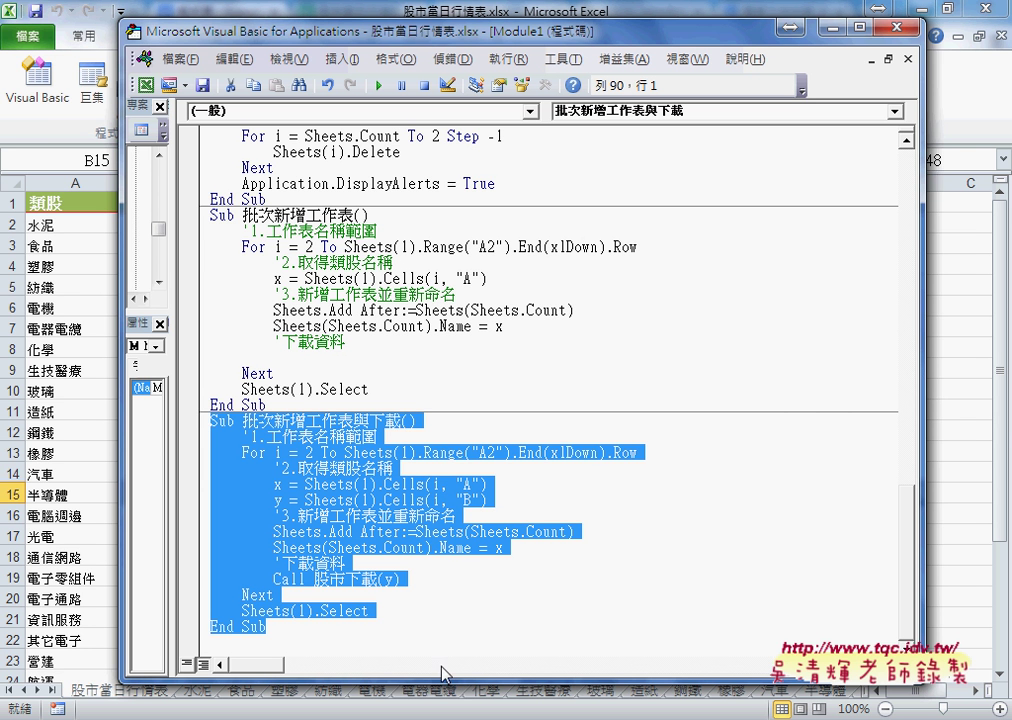
left_click(400, 626)
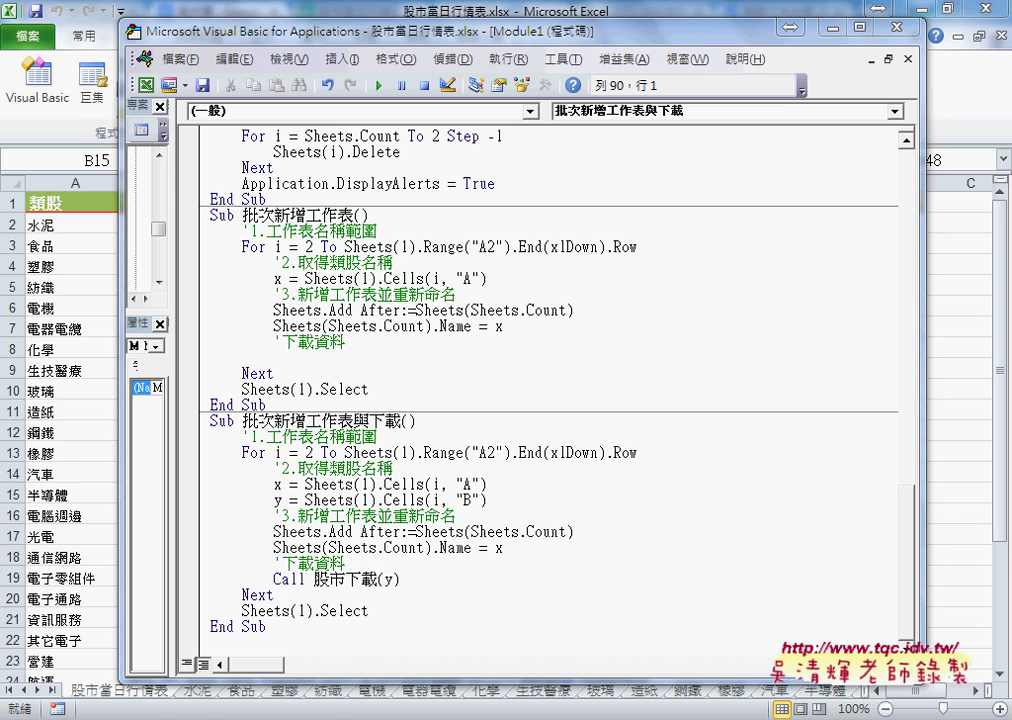
left_click(384, 655)
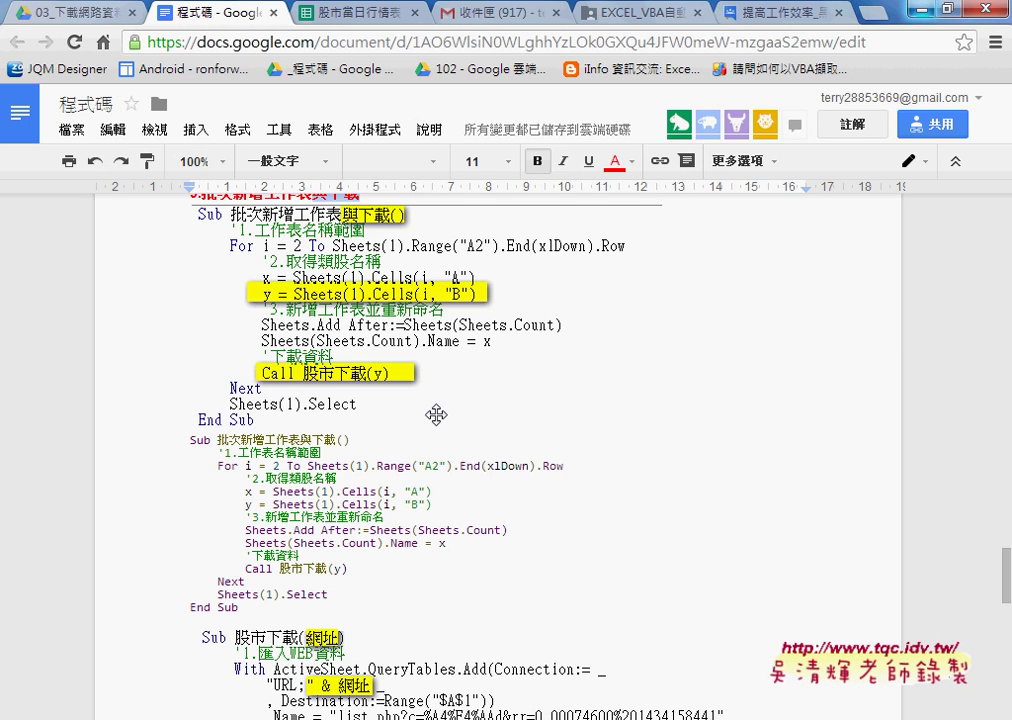
scroll(437, 410, "up", 2)
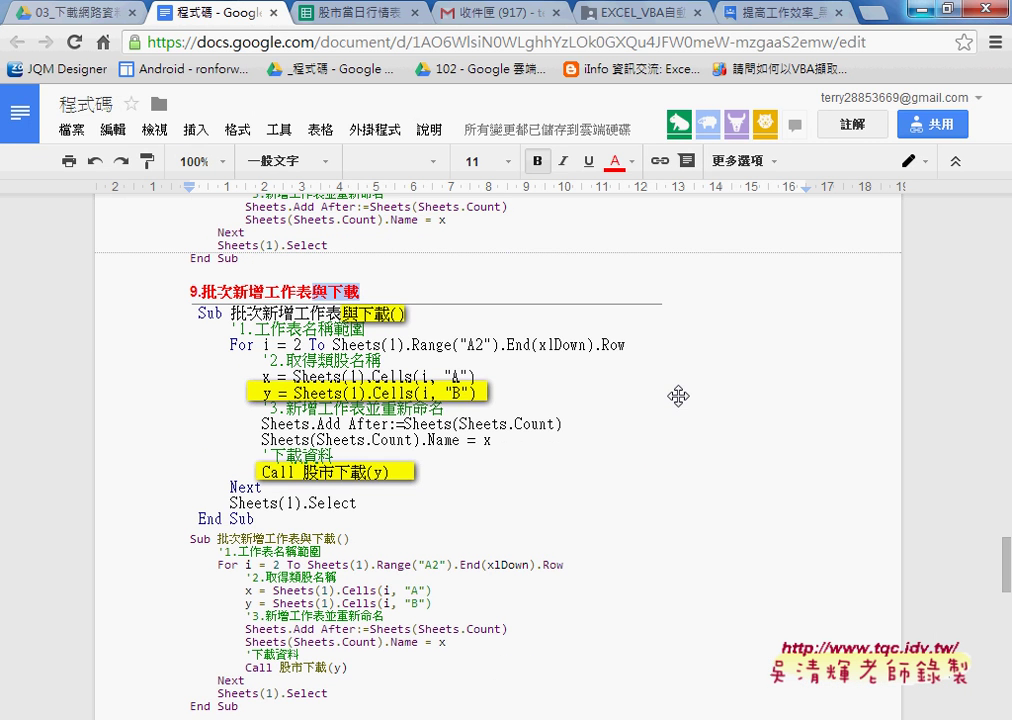
left_click(397, 368)
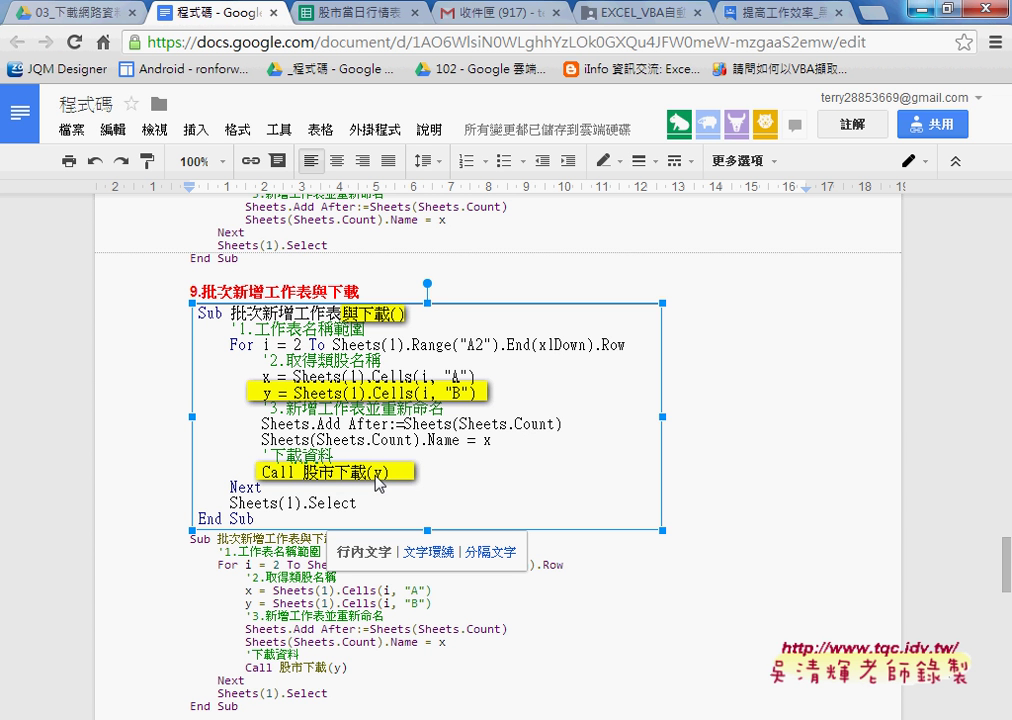
scroll(379, 484, "down", 2)
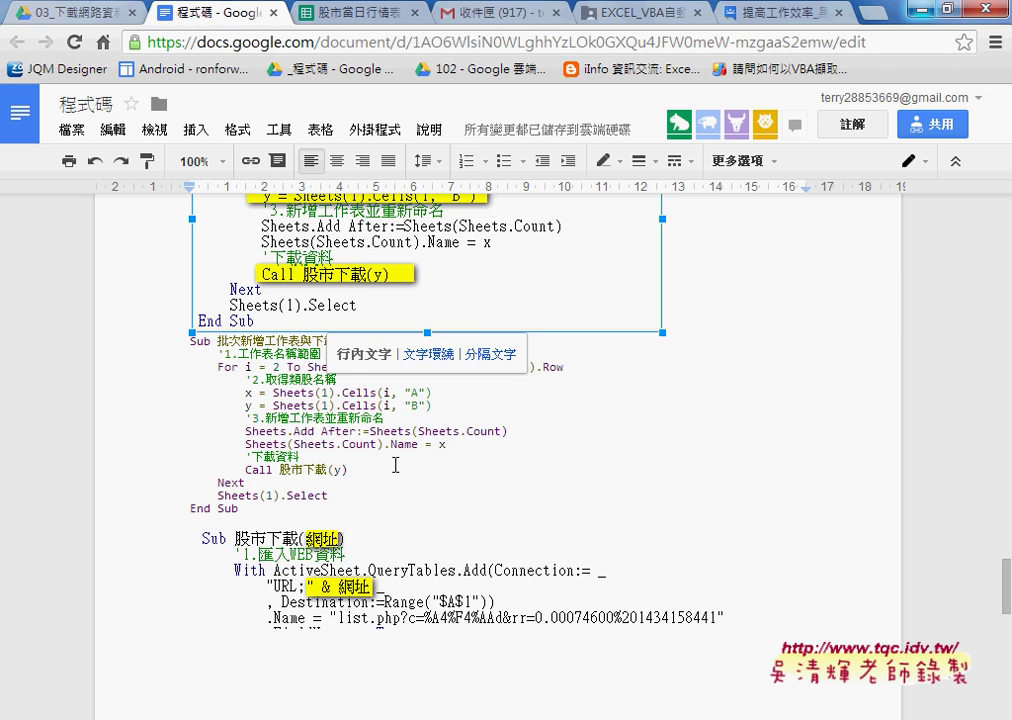
scroll(390, 468, "down", 1)
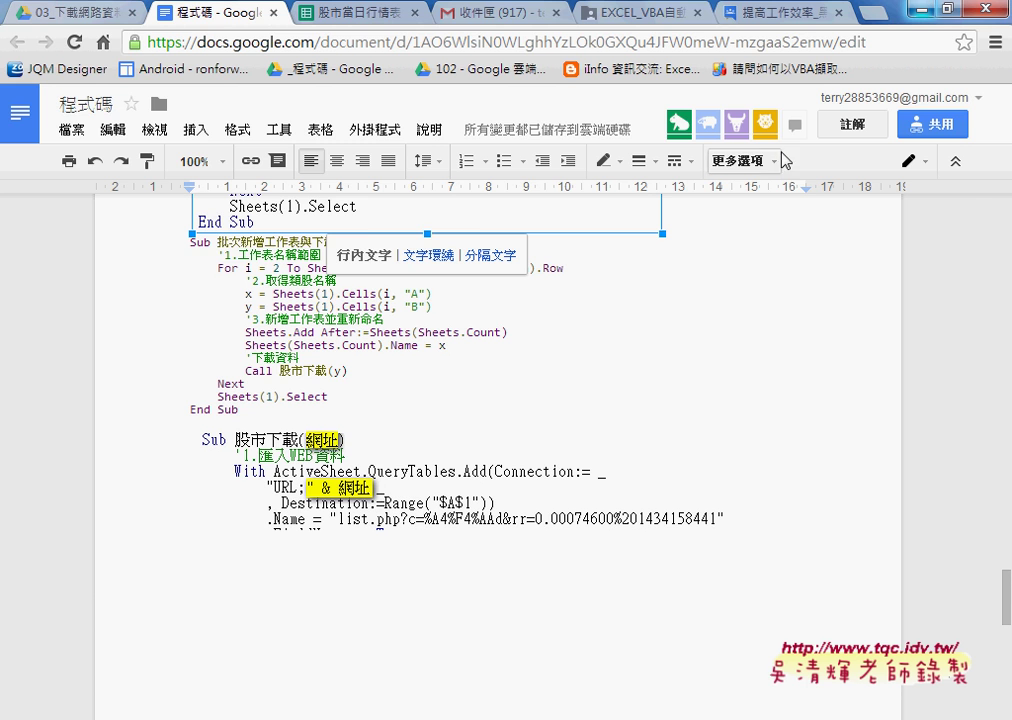
Minimize Chrome so the VBA editor showing the 批次新增工作表與下載 sub is back in view
left_click(926, 10)
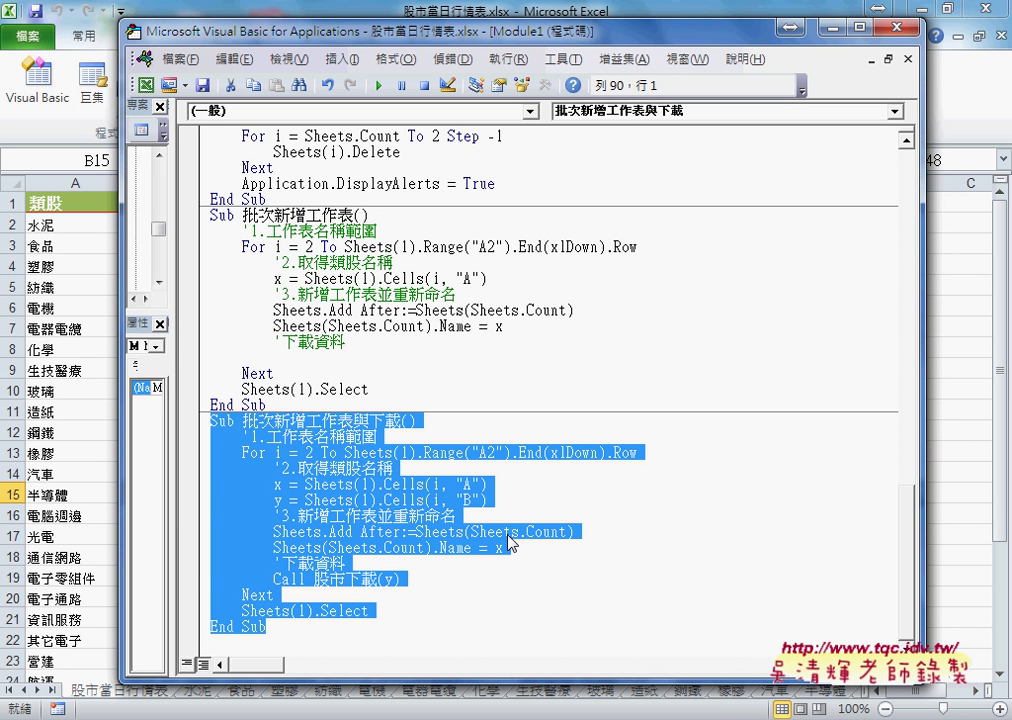
Bring the 股市當日行情表 sheet forward and scroll its 類股 list from 水泥 to 指數類
left_click(387, 583)
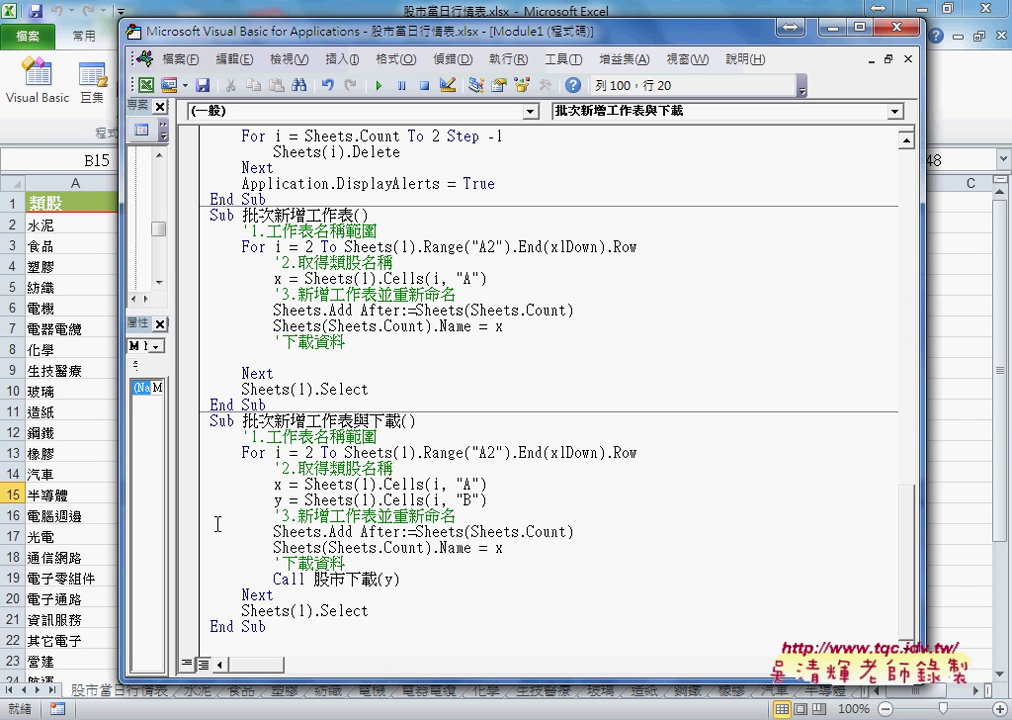
left_click(57, 225)
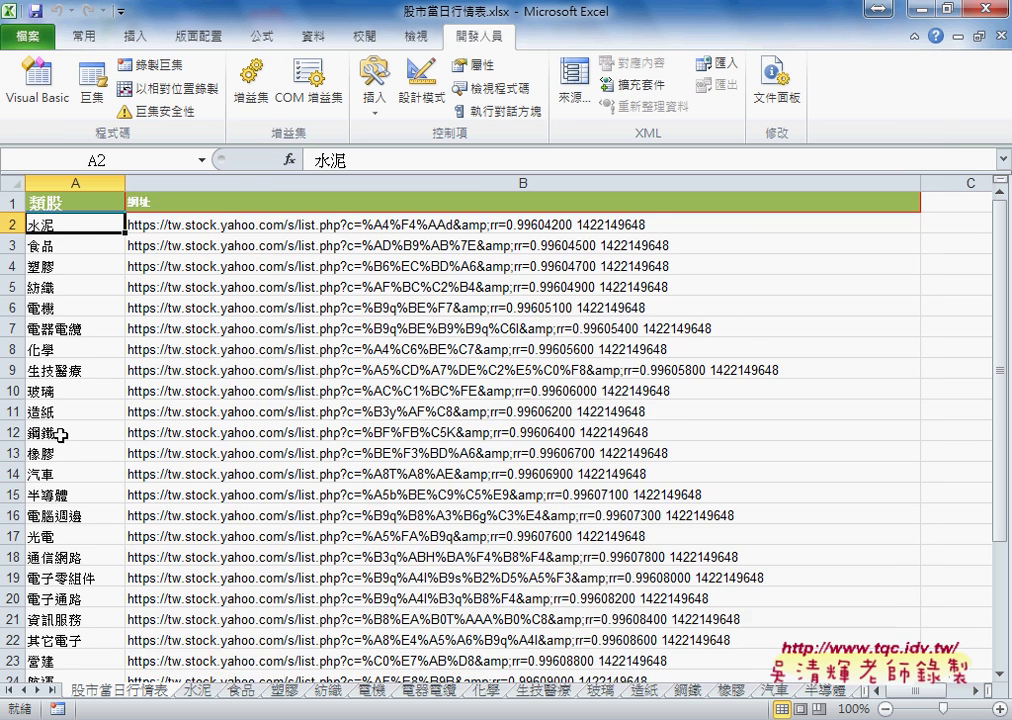
scroll(60, 435, "down", 5)
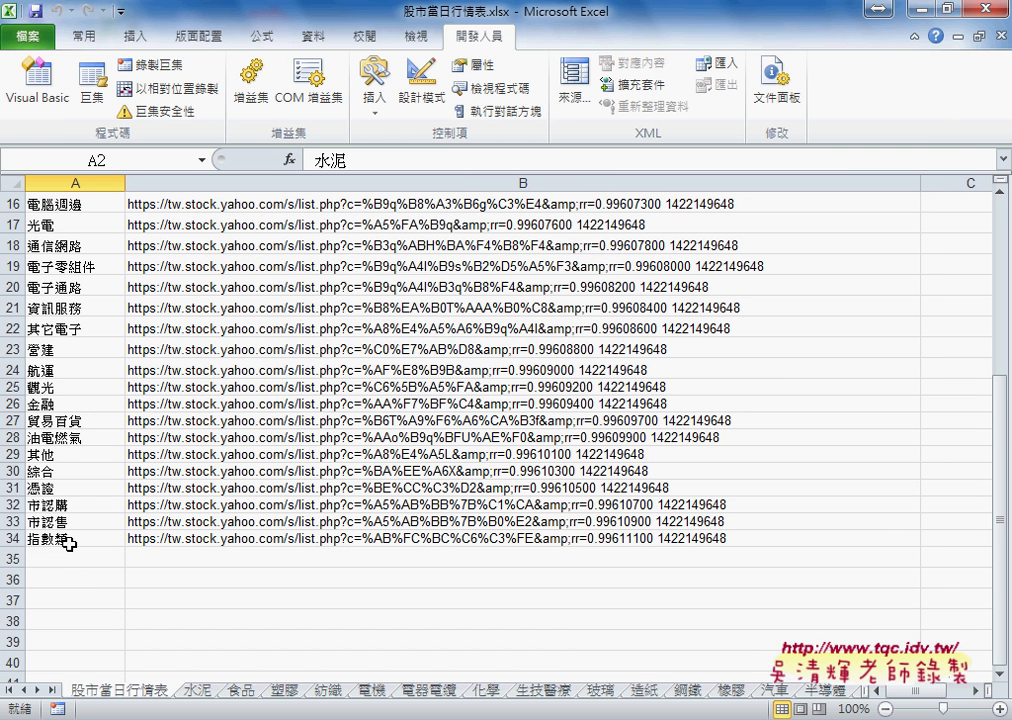
scroll(67, 541, "up", 3)
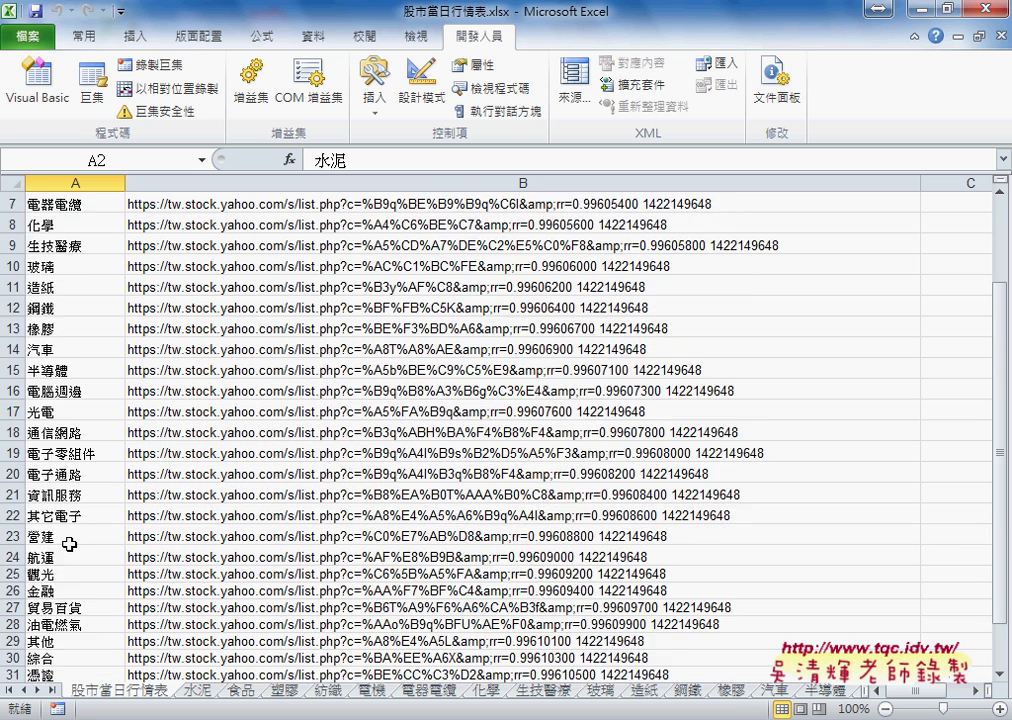
scroll(70, 541, "up", 2)
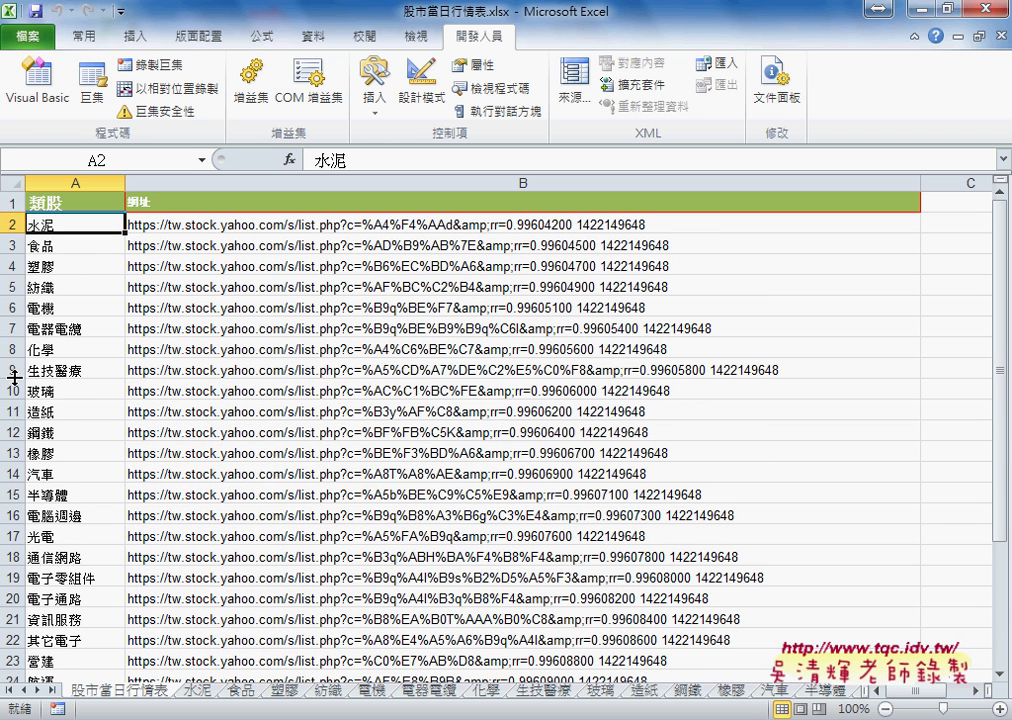
Insert a blank row 7 above 電器電纜, then select categories 水泥 through 電機 (A2:A6)
left_click(12, 328)
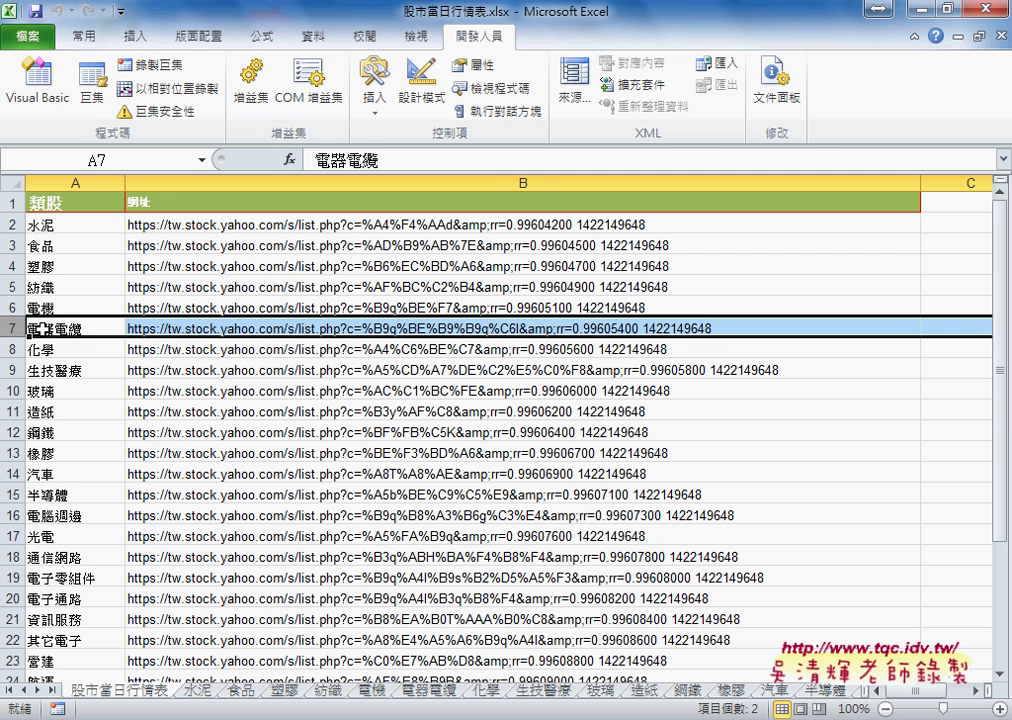
right_click(35, 328)
left_click(88, 466)
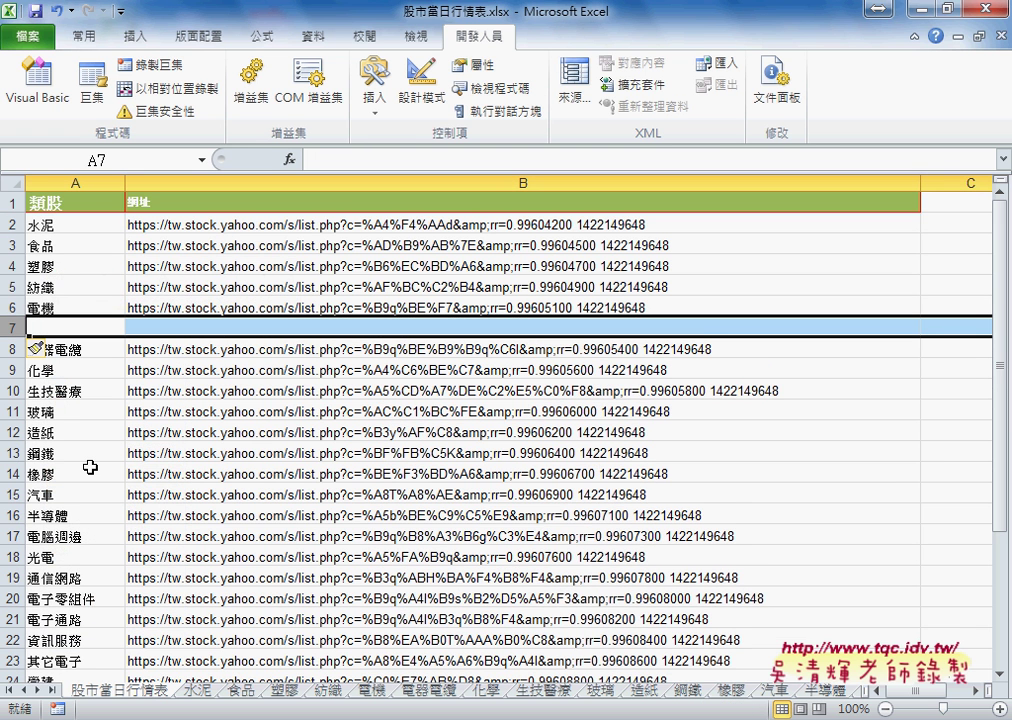
left_click_drag(47, 228, 50, 305)
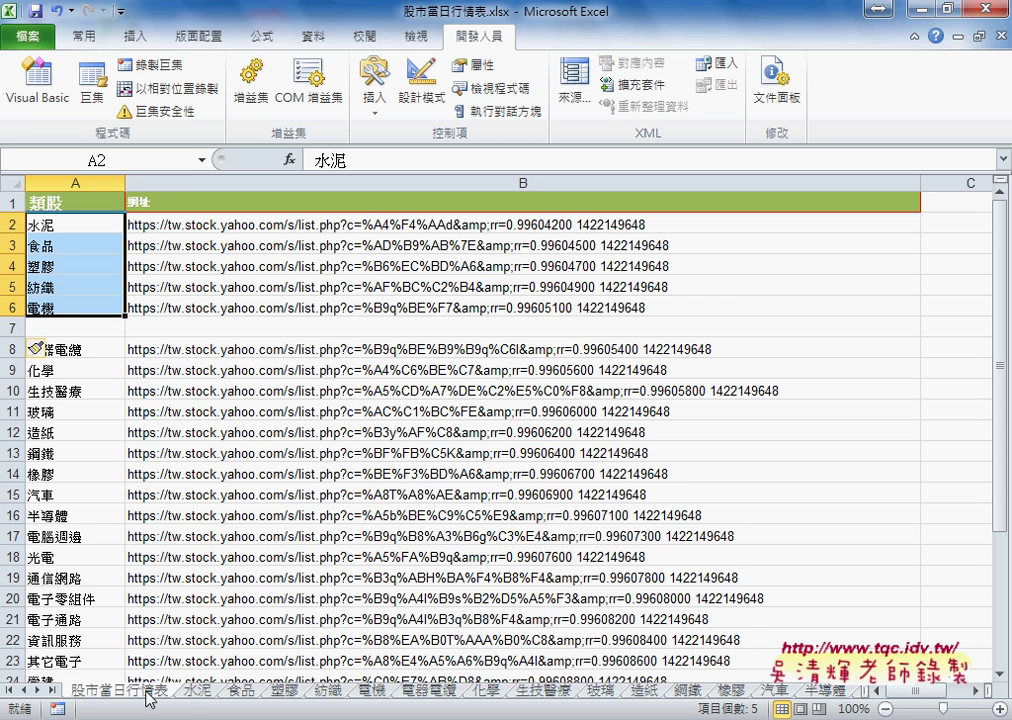
Add 'Call 刪除舊工作表' under the 批次新增工作表與下載 header and set a breakpoint on it
key("alt+Tab")
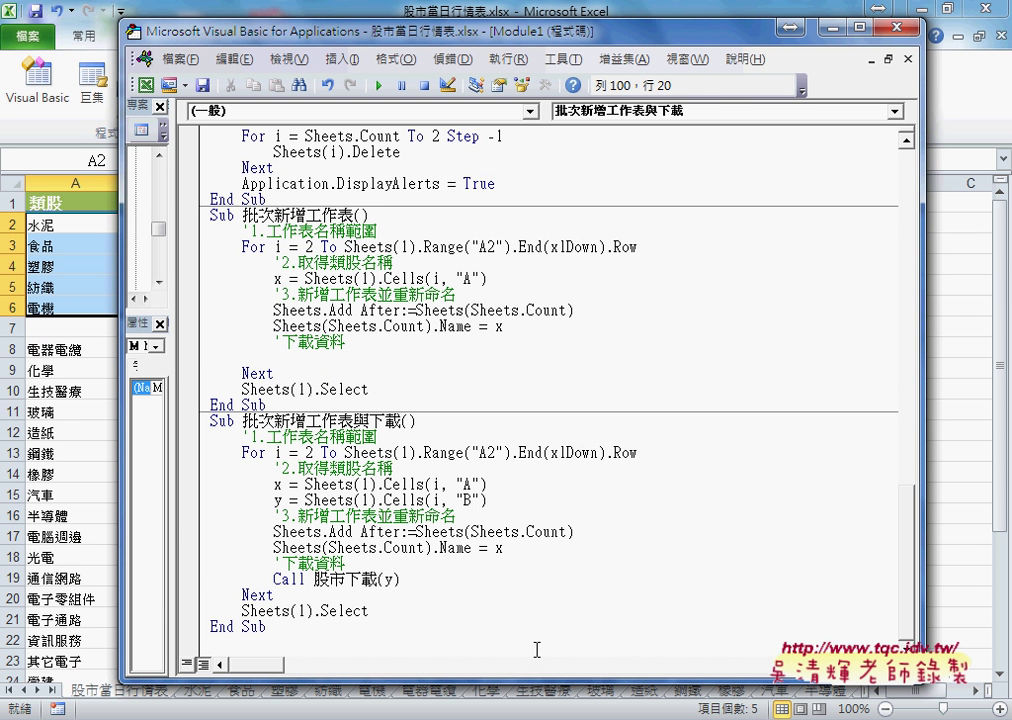
left_click(455, 421)
key("Return")
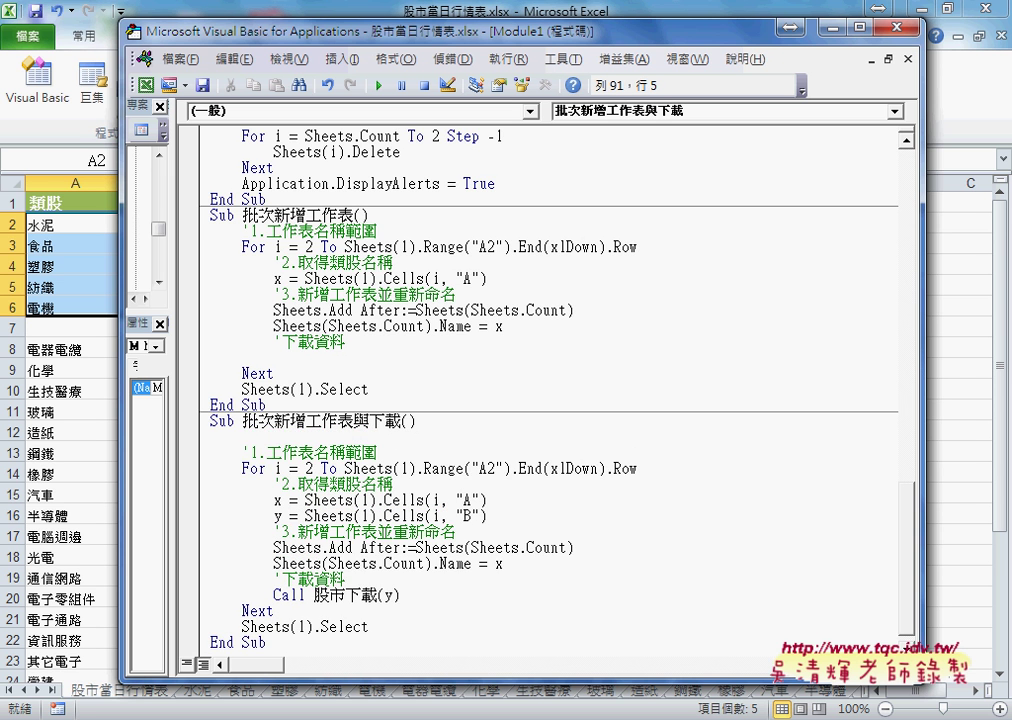
scroll(359, 317, "up", 2)
scroll(359, 317, "up", 1)
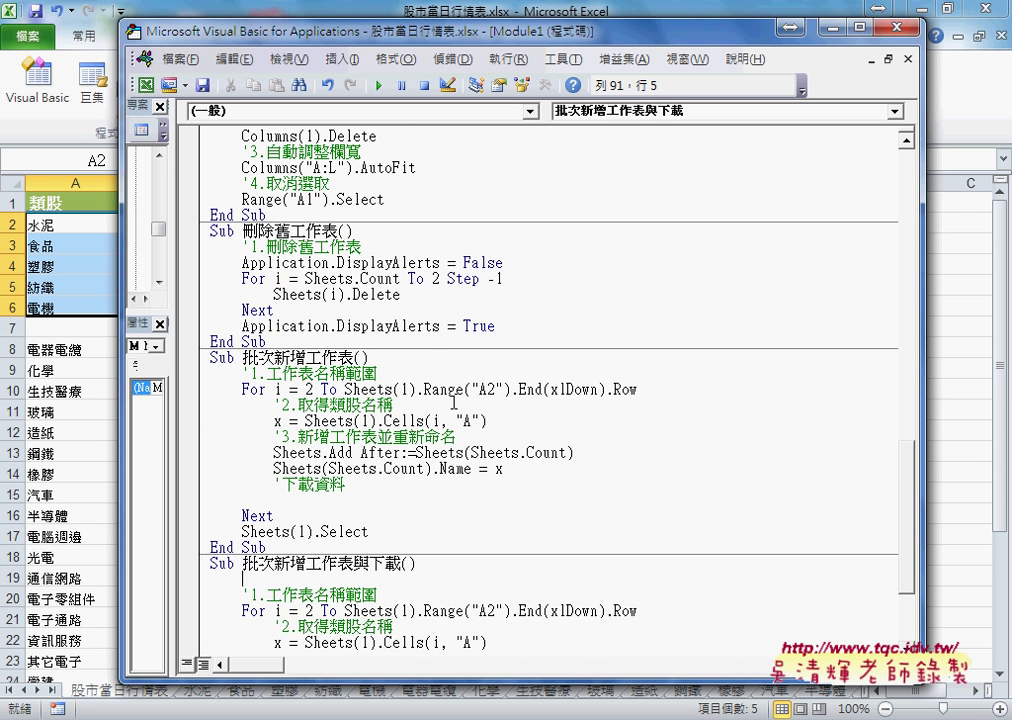
left_click(243, 231)
left_click_drag(243, 231, 340, 231)
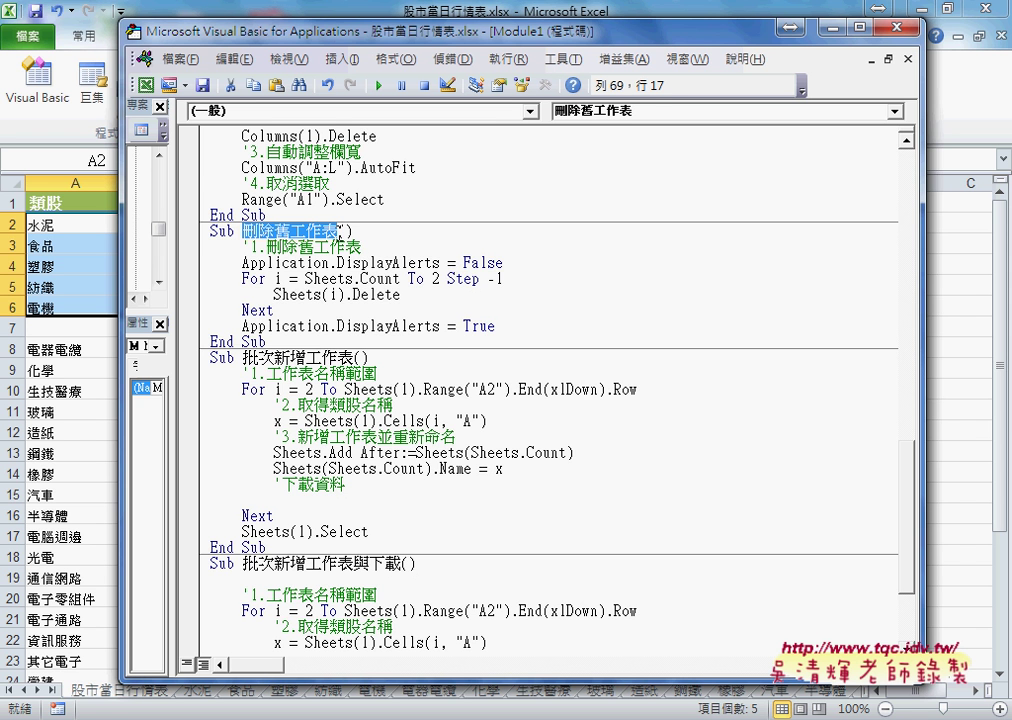
scroll(303, 298, "down", 3)
left_click(326, 435)
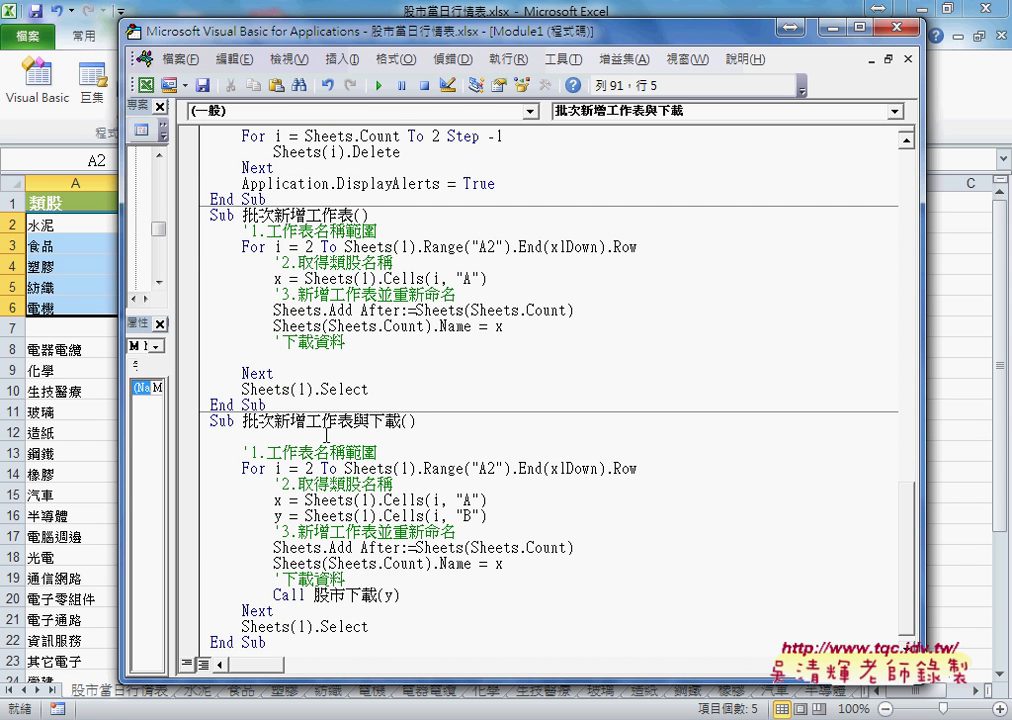
type("cal")
type("l 刪除舊工作表")
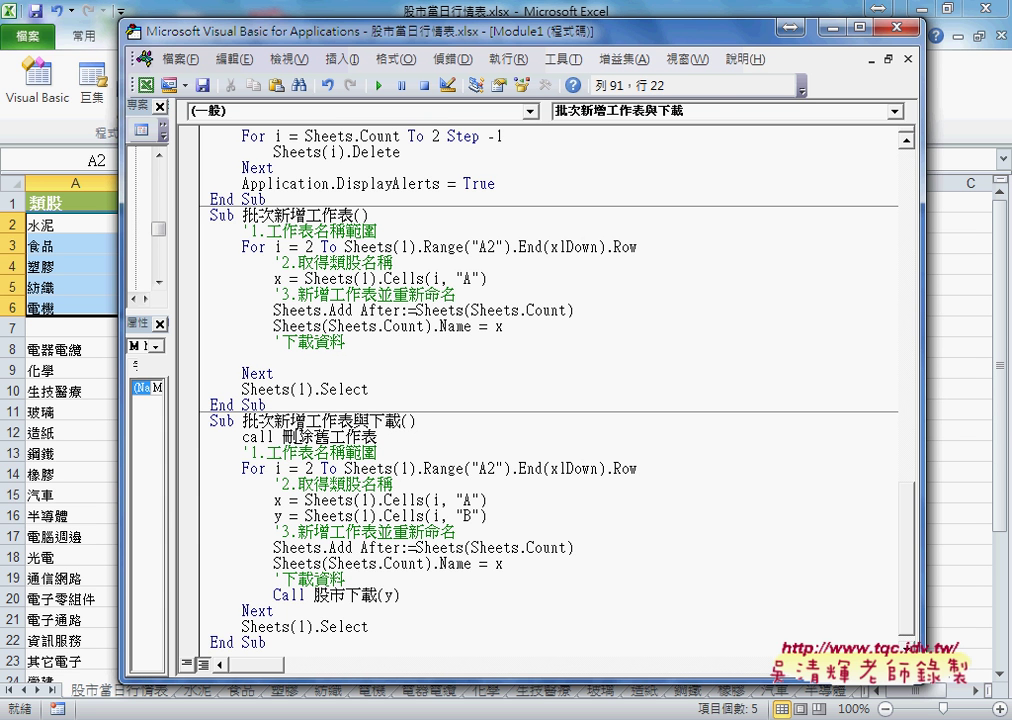
left_click(196, 441)
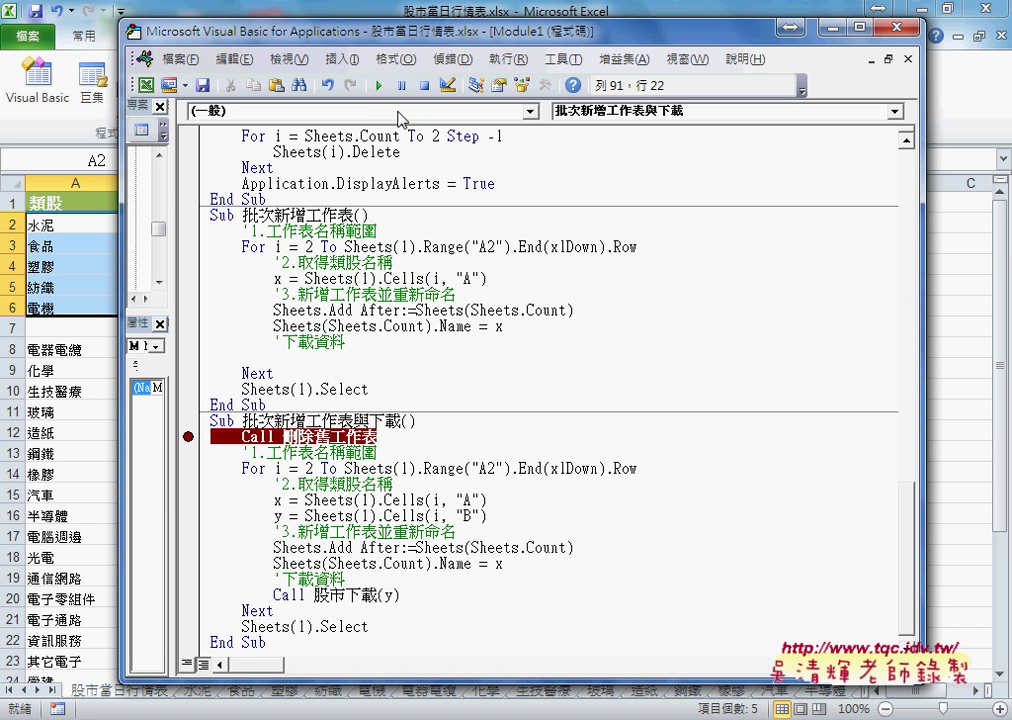
Run the macro to delete the old sheets, stopping at a new breakpoint on the For loop
left_click(379, 86)
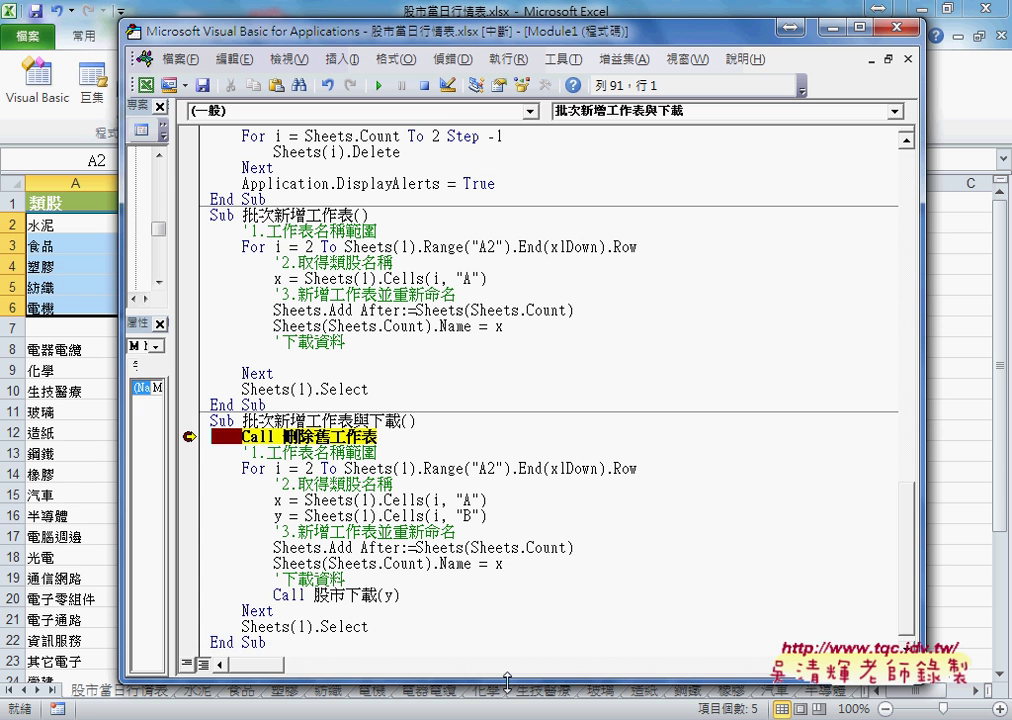
left_click_drag(507, 683, 507, 663)
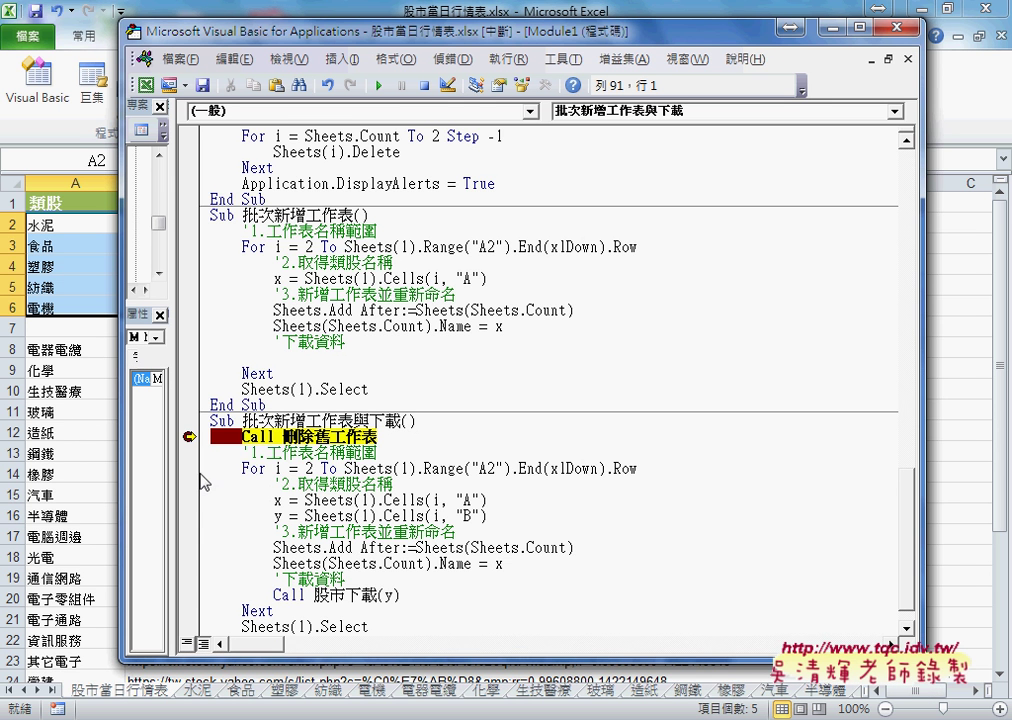
left_click(188, 468)
key("F5")
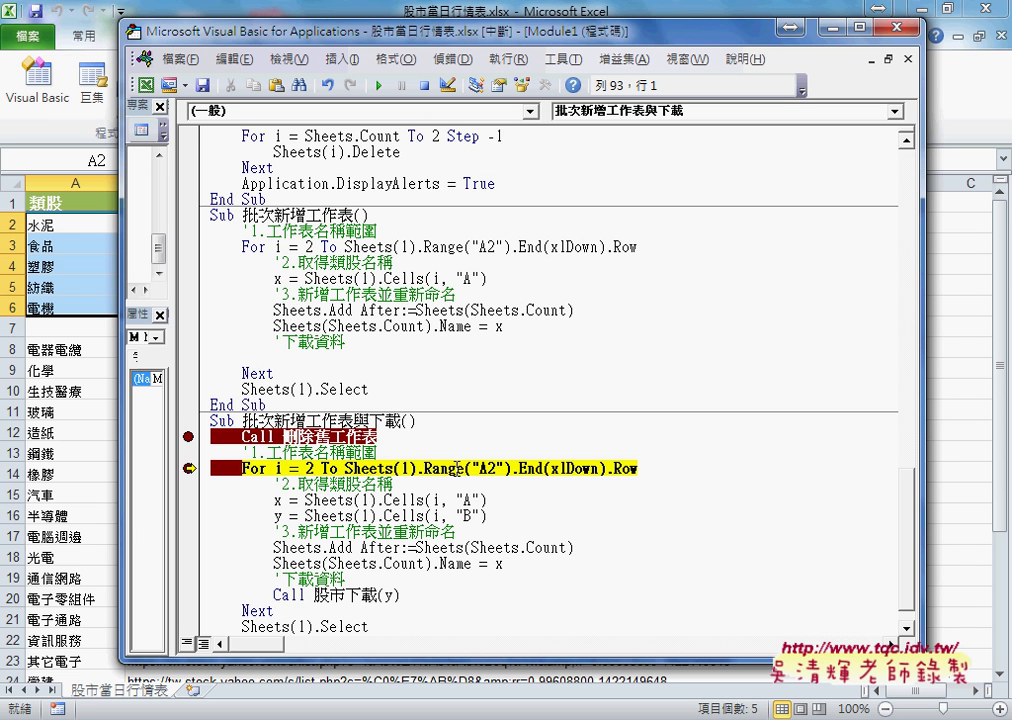
Step through the loop to read 水泥's name and URL and add a sheet named 水泥
key("F8")
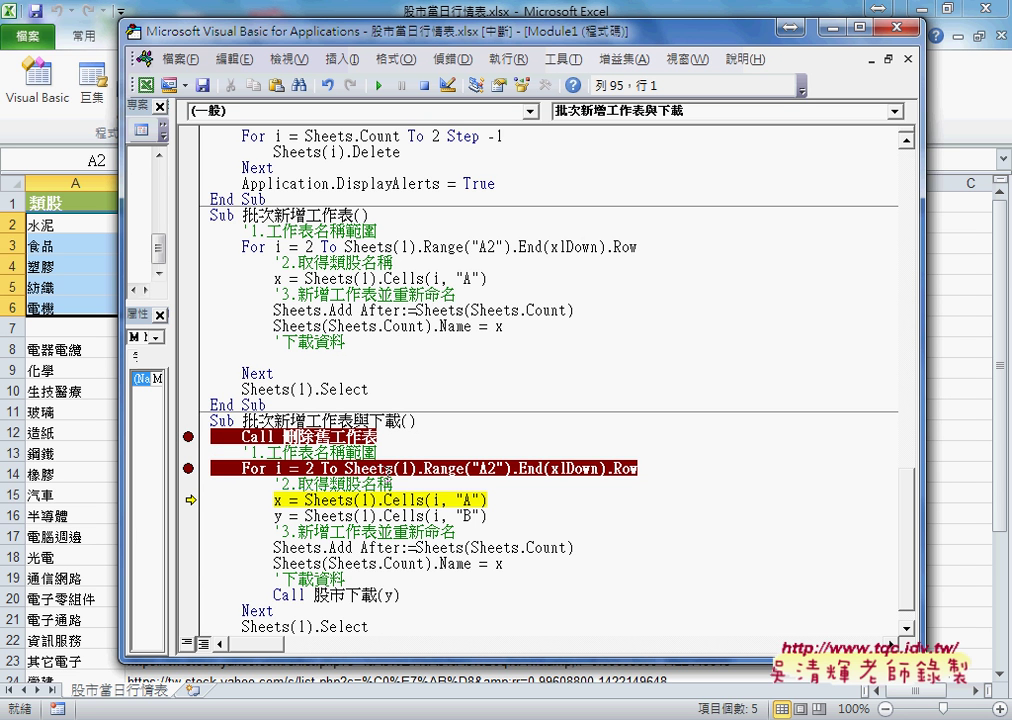
left_click_drag(636, 468, 345, 468)
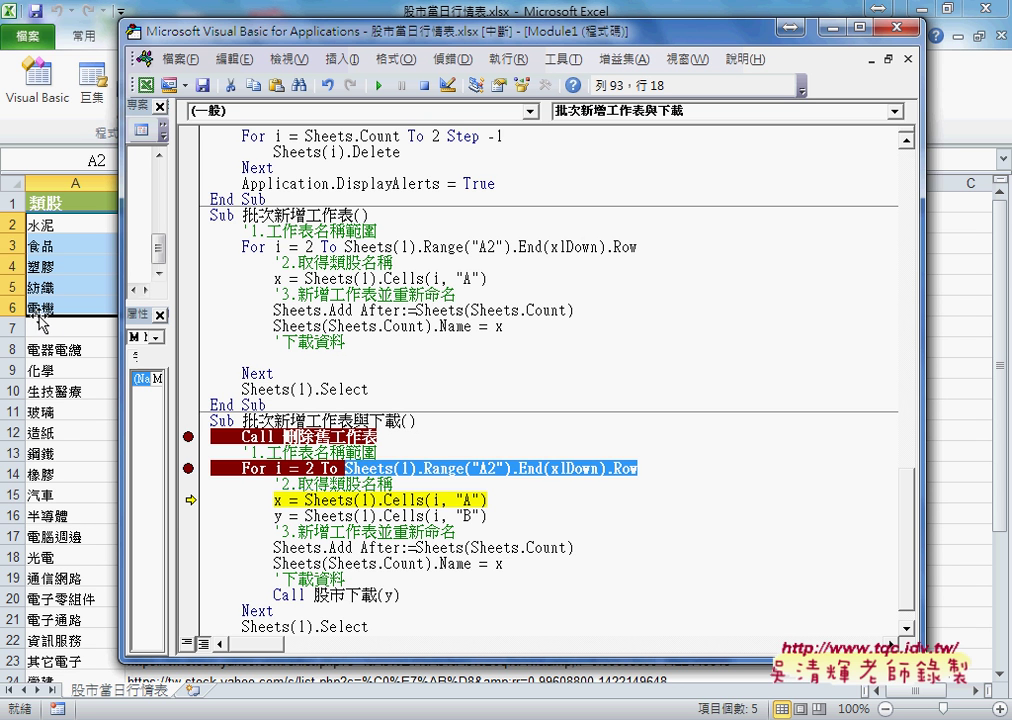
key("F8")
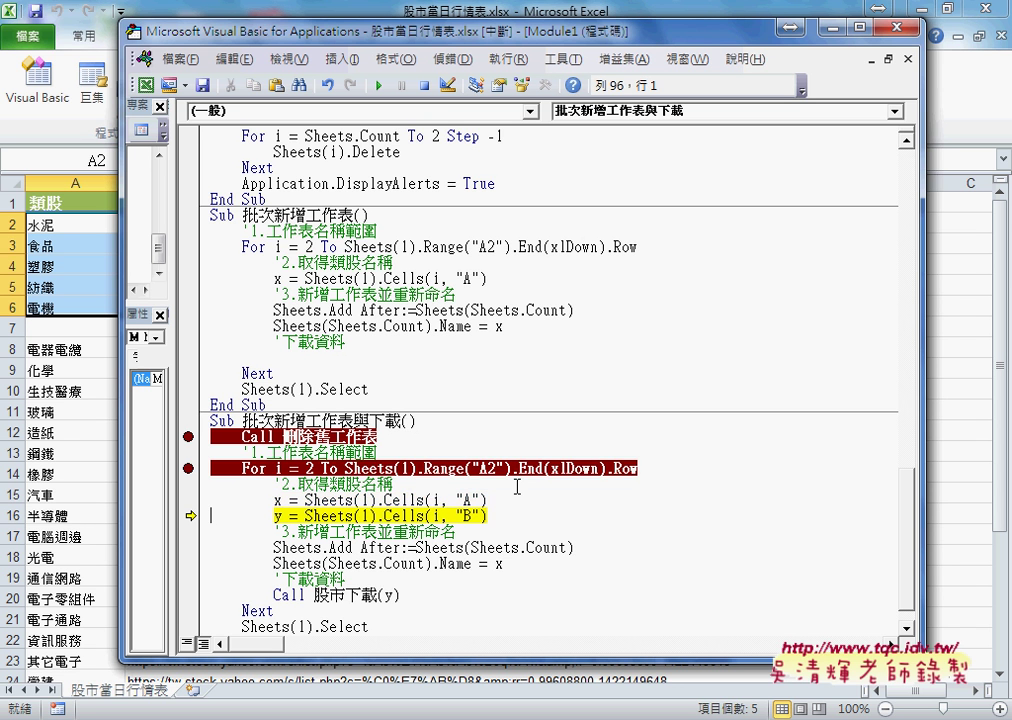
mouse_move(279, 500)
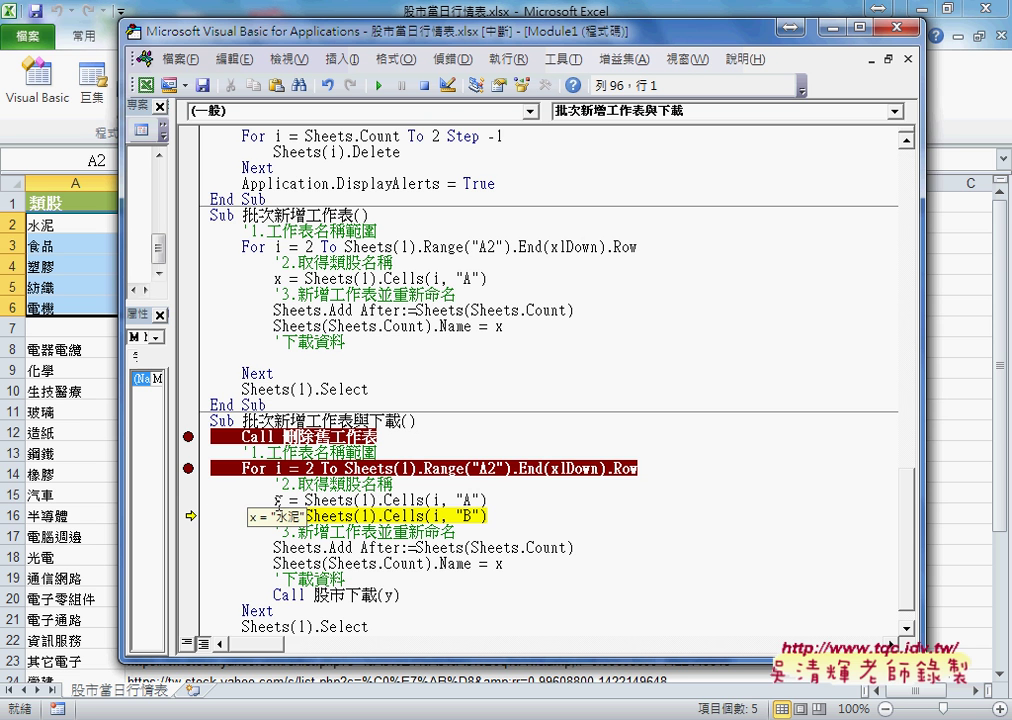
key("F8")
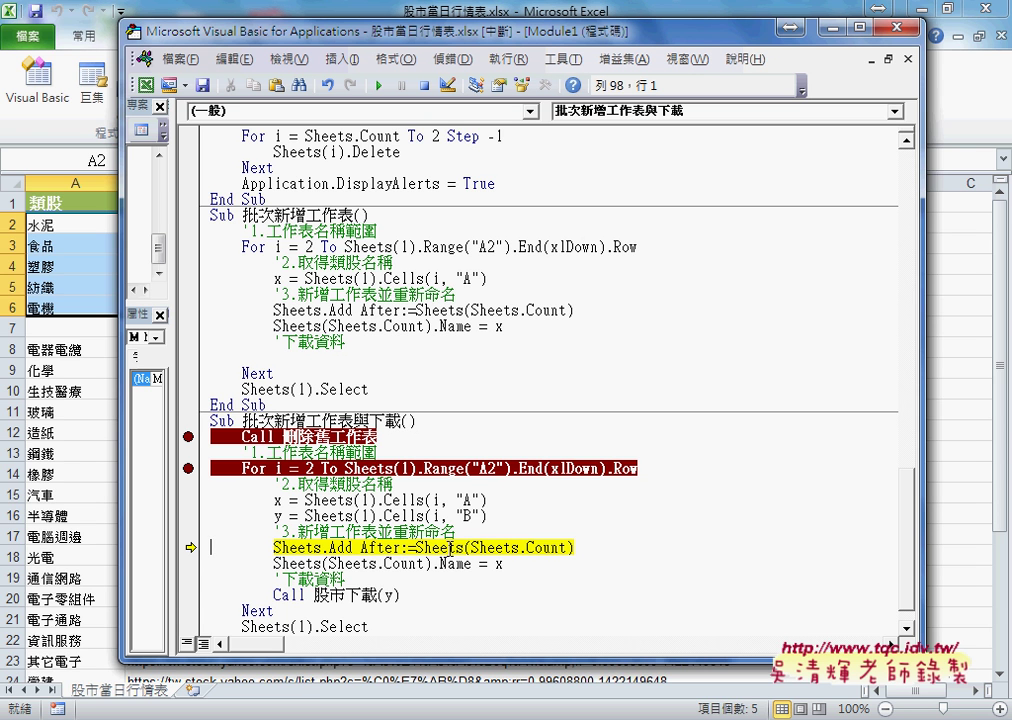
key("F8")
key("F8")
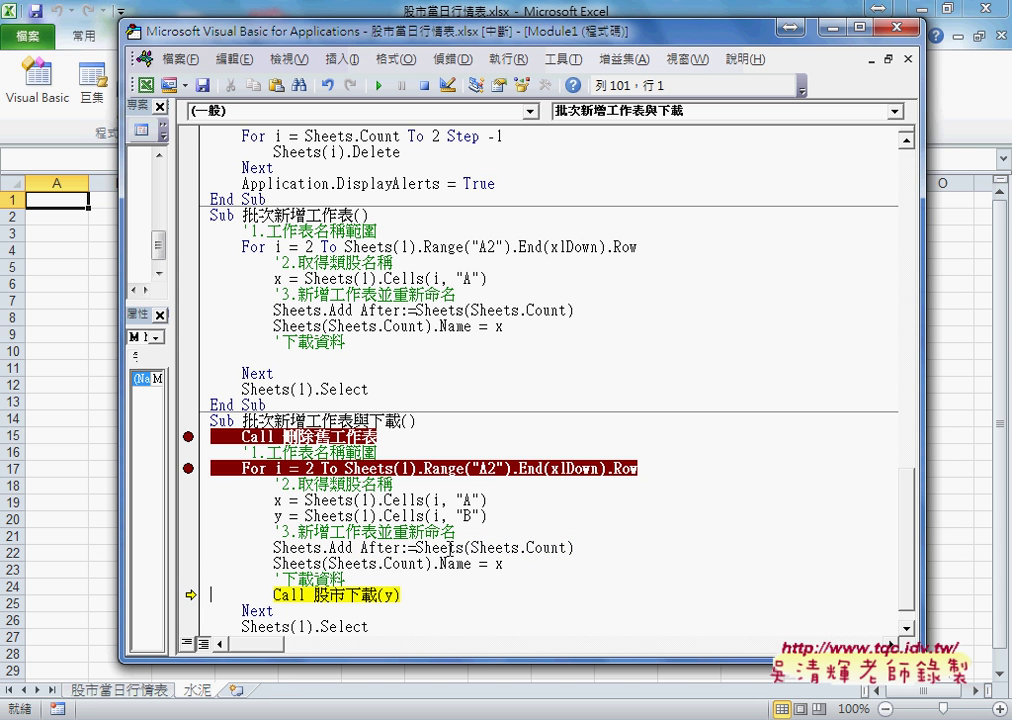
Step into the 股市下載 routine's web query setup for the 水泥 sheet
left_click(392, 548)
key("F8")
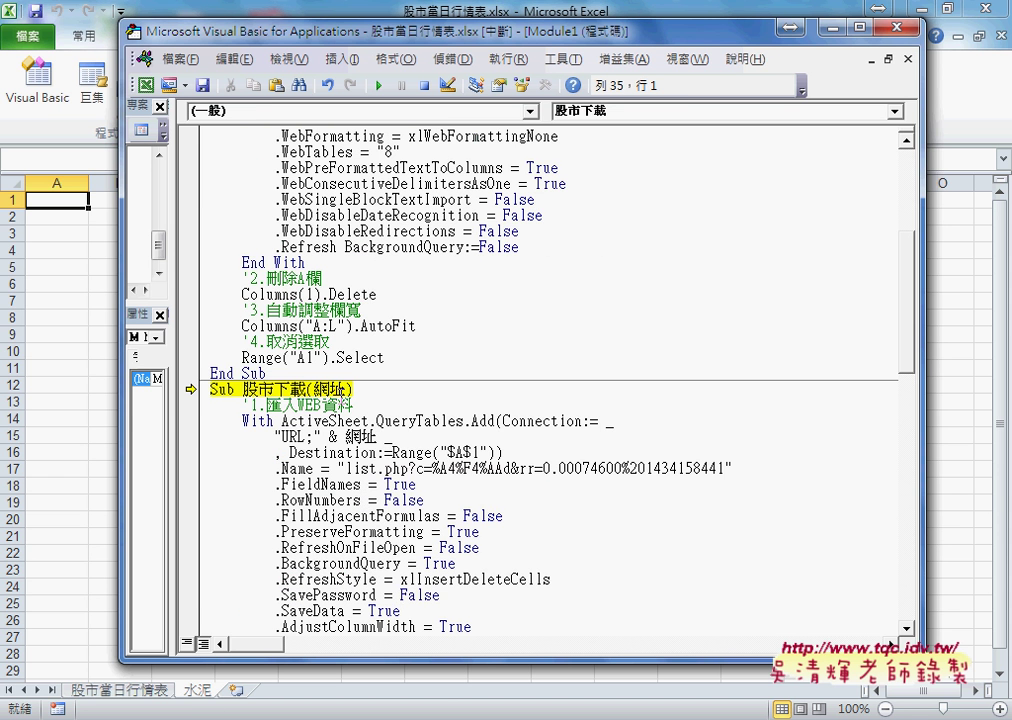
mouse_move(330, 390)
mouse_move(362, 437)
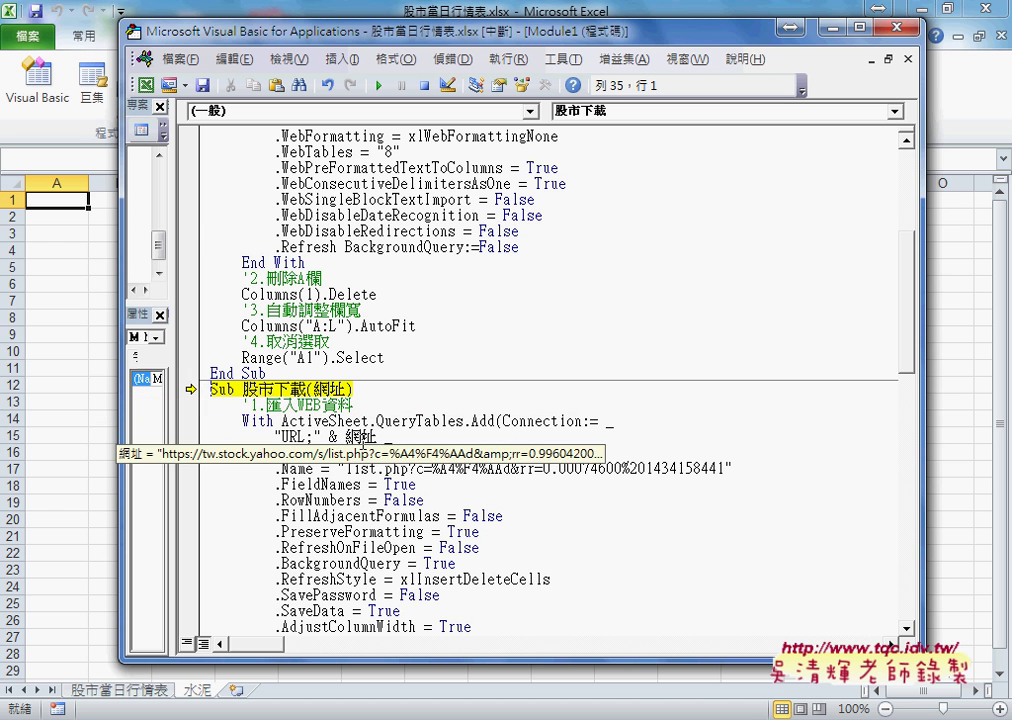
key("F8")
key("F8")
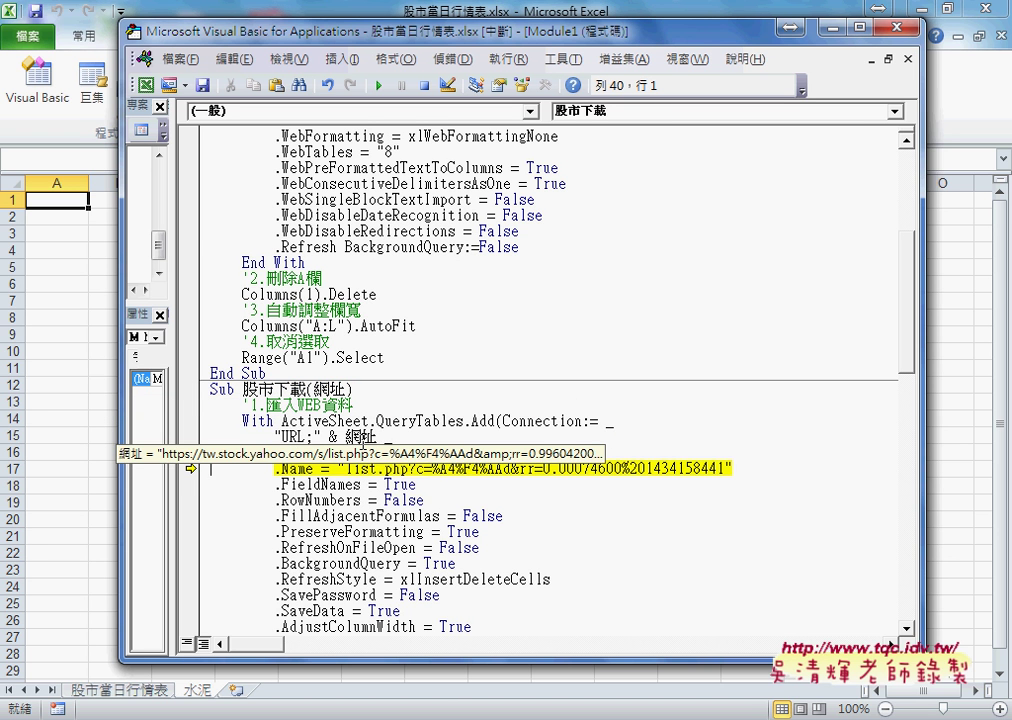
key("F8")
key("F8")
key("F8")
key("F8")
key("F8")
key("F8")
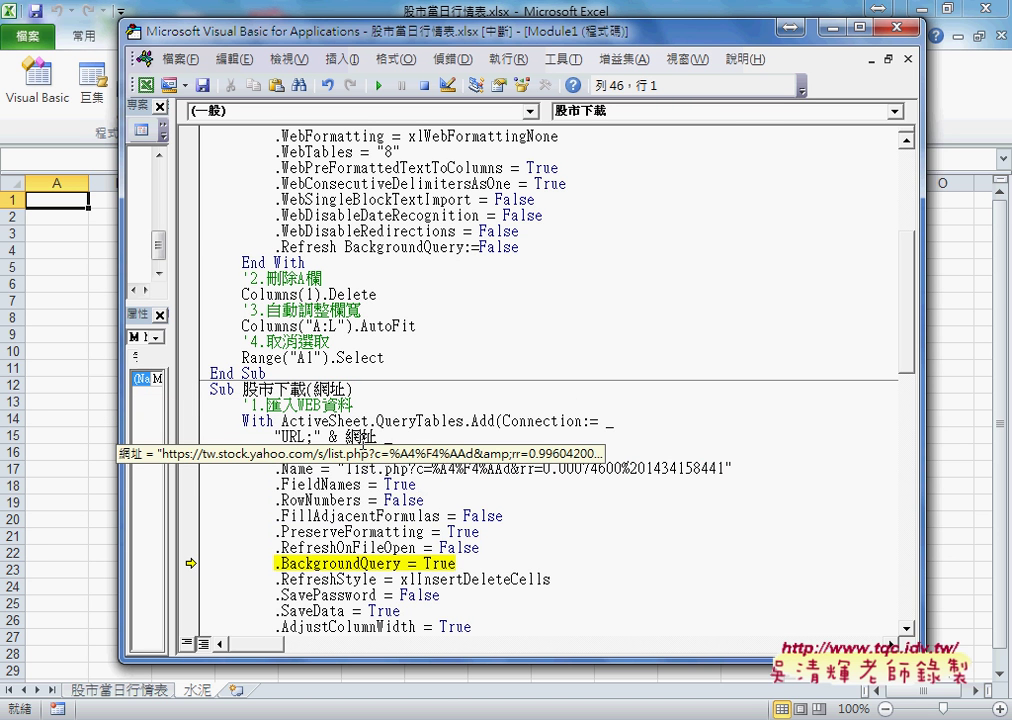
Resume the macro so it finishes creating the 食品, 塑膠, 紡織 and 電機 sheets
scroll(413, 505, "down", 1)
scroll(413, 505, "down", 2)
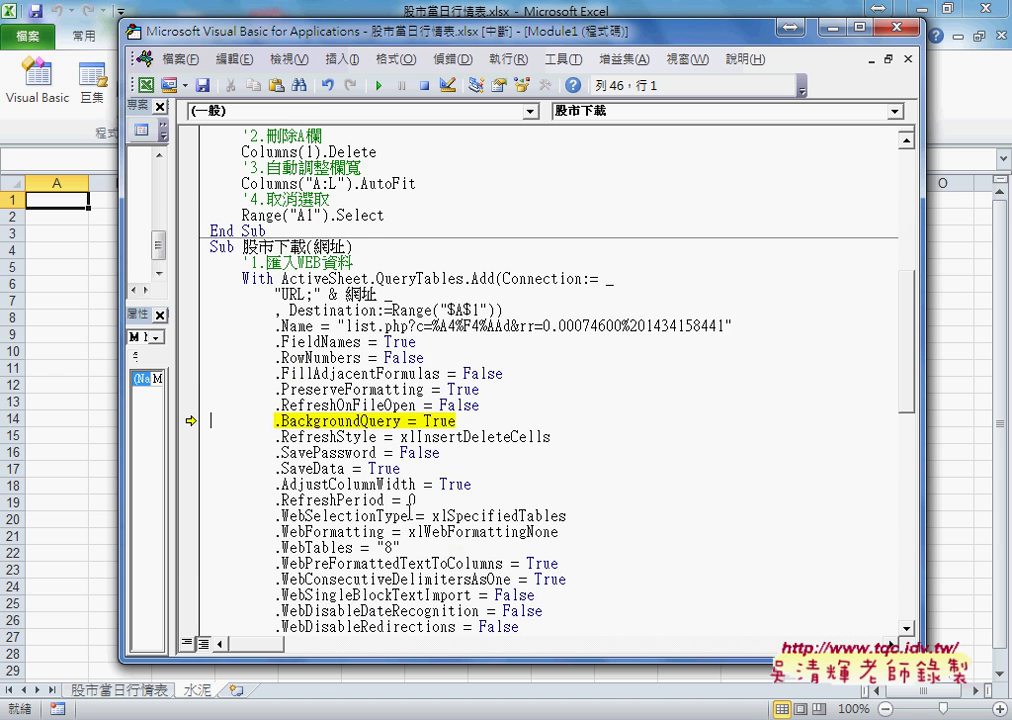
scroll(413, 512, "down", 1)
scroll(413, 512, "down", 6)
scroll(410, 513, "down", 5)
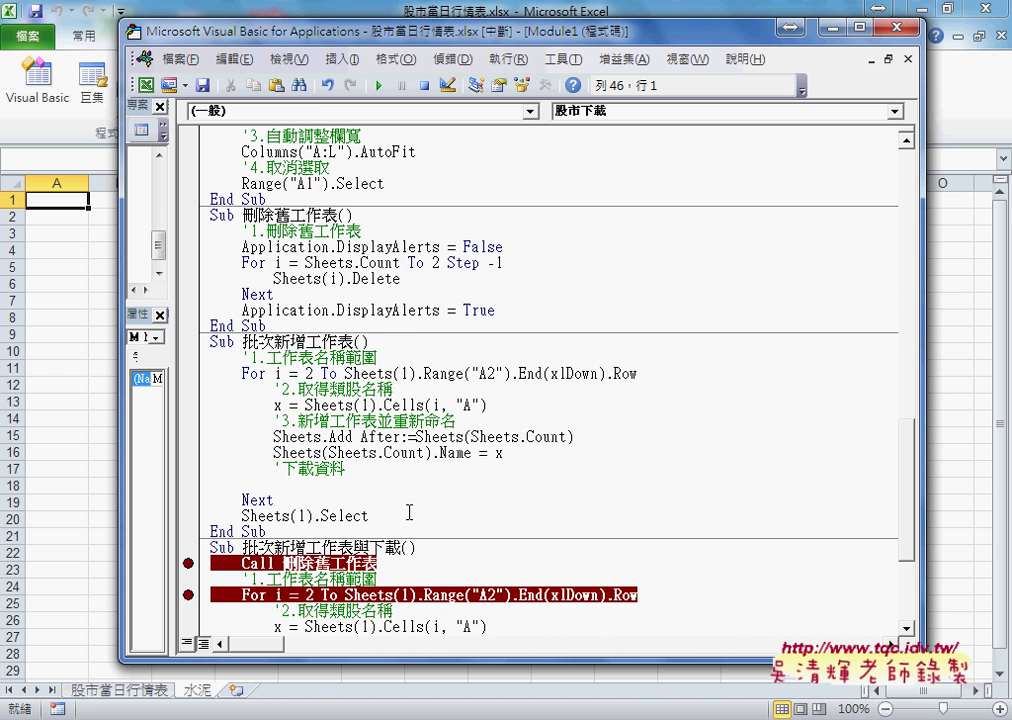
scroll(408, 514, "down", 2)
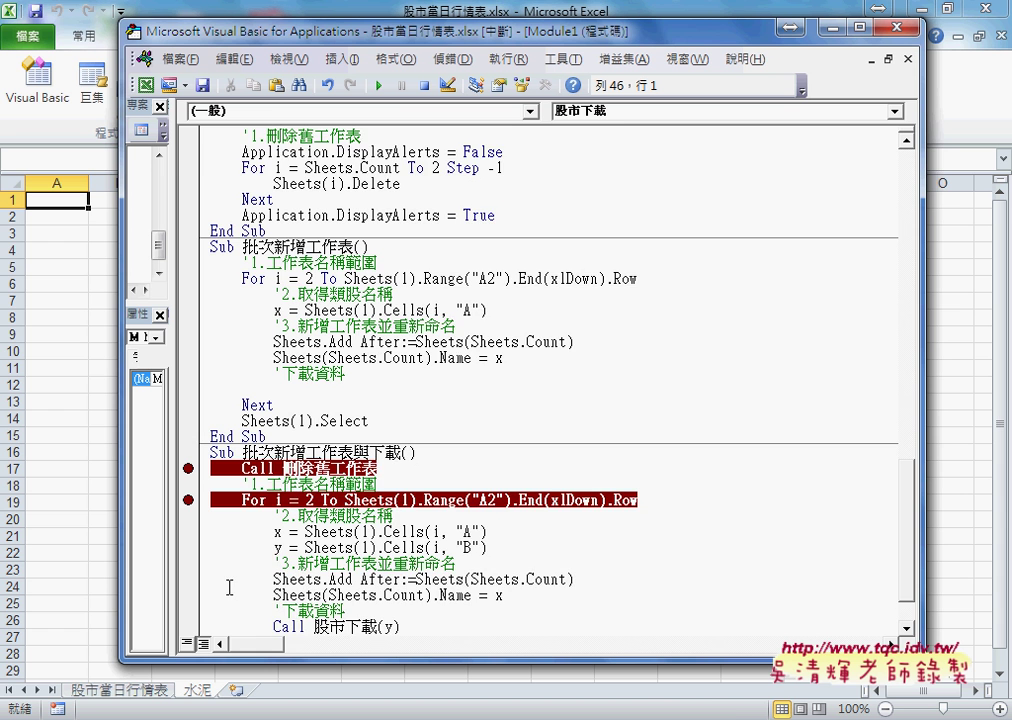
scroll(228, 586, "down", 1)
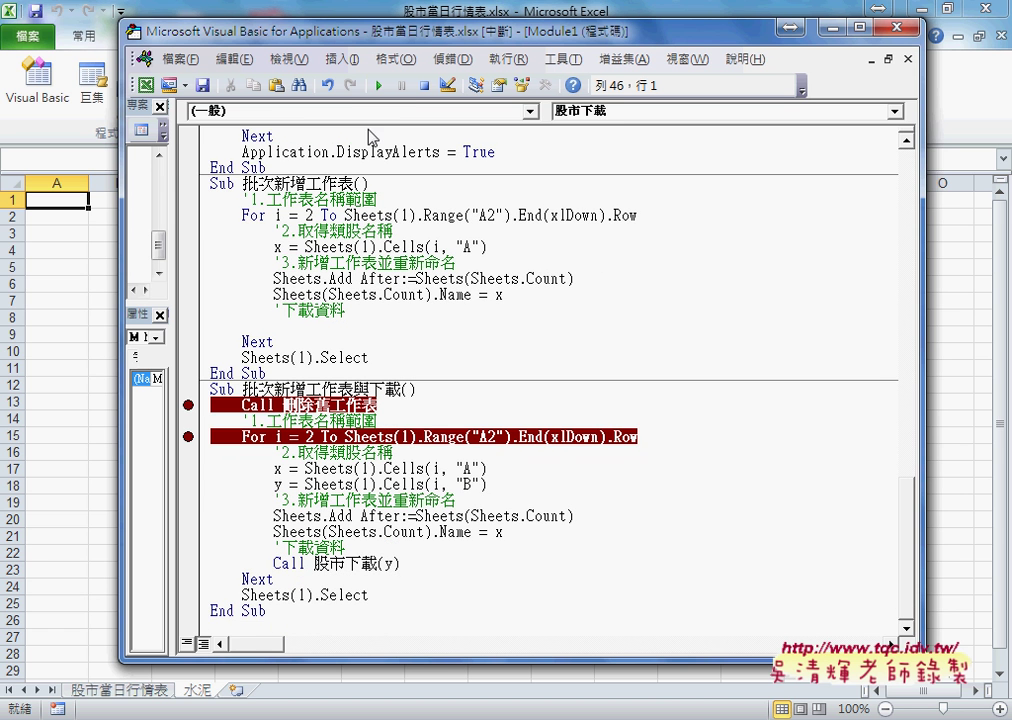
key("F5")
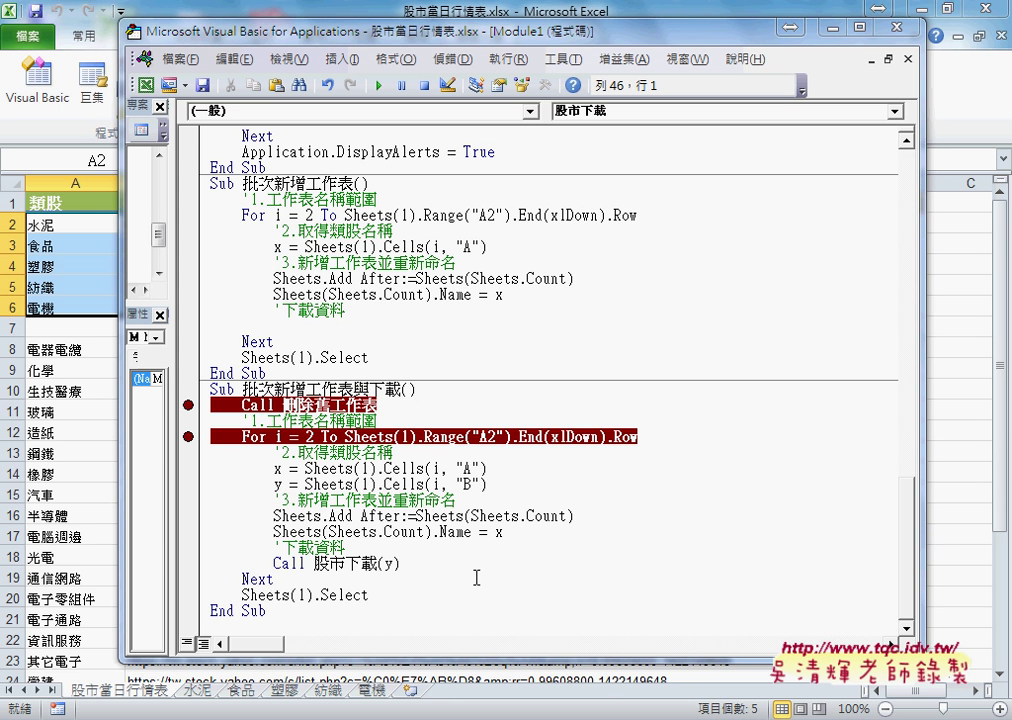
Bring Excel forward and page through the new category sheets, ending on 水泥
left_click_drag(242, 595, 371, 597)
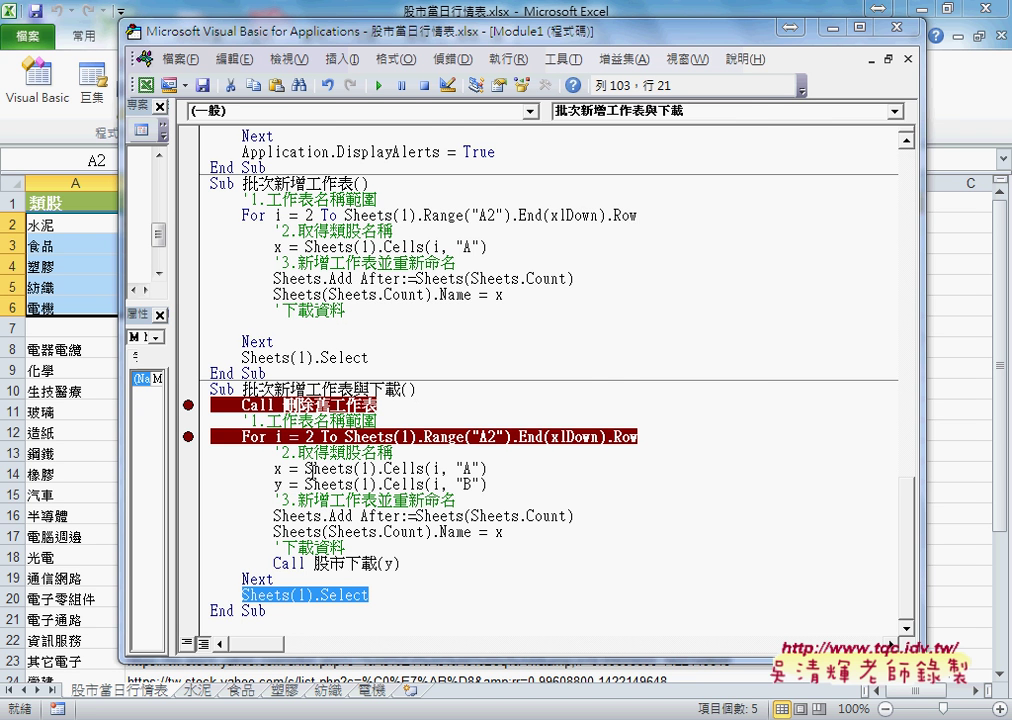
left_click(60, 453)
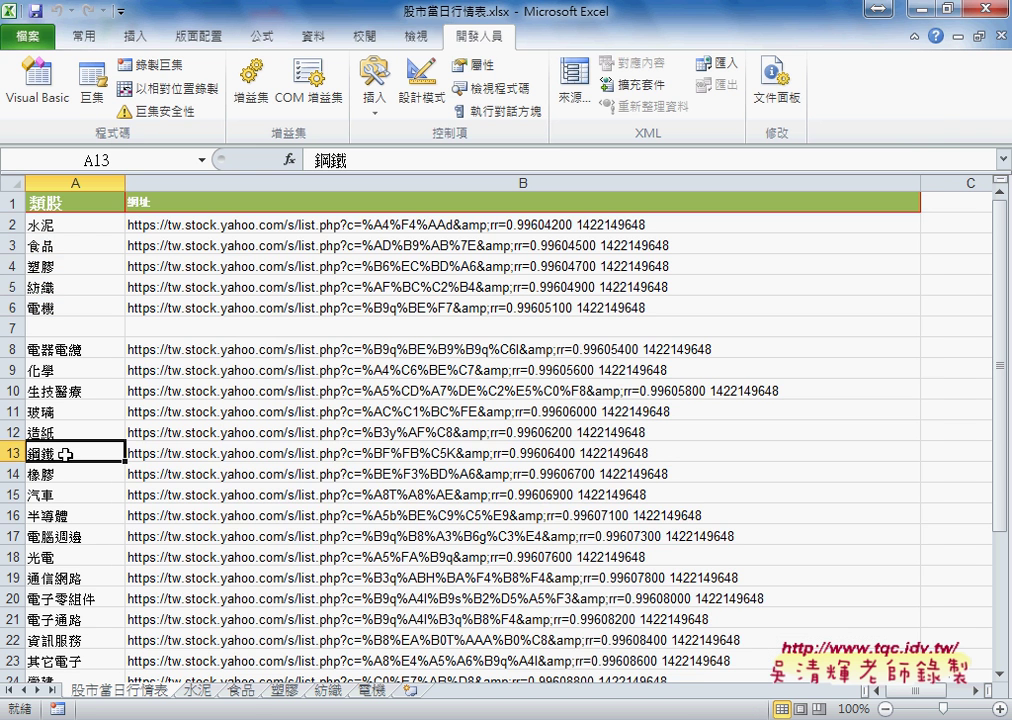
left_click(240, 690)
key("ctrl+Page_Down")
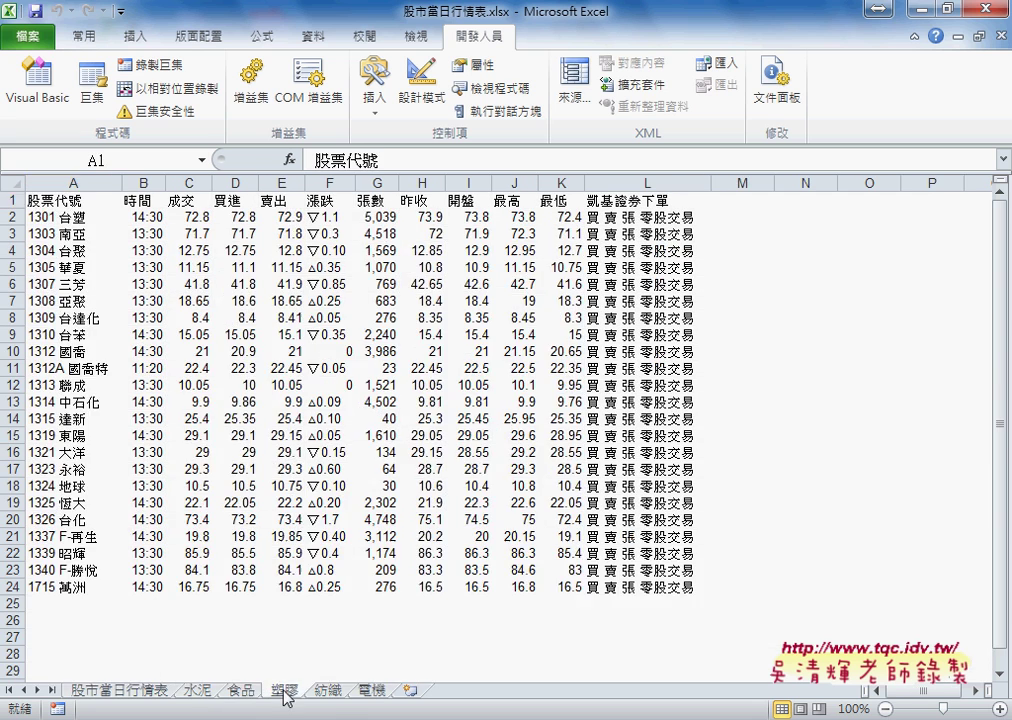
key("ctrl+Page_Down")
key("ctrl+Page_Down")
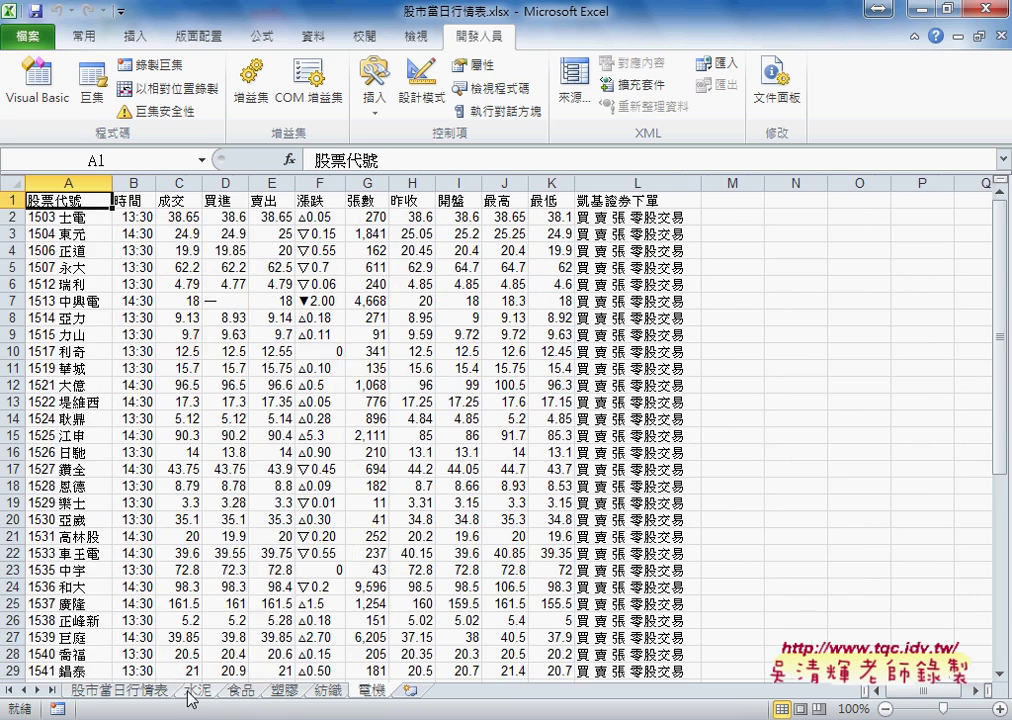
key("ctrl+Page_Up")
key("ctrl+Page_Up")
key("ctrl+Page_Up")
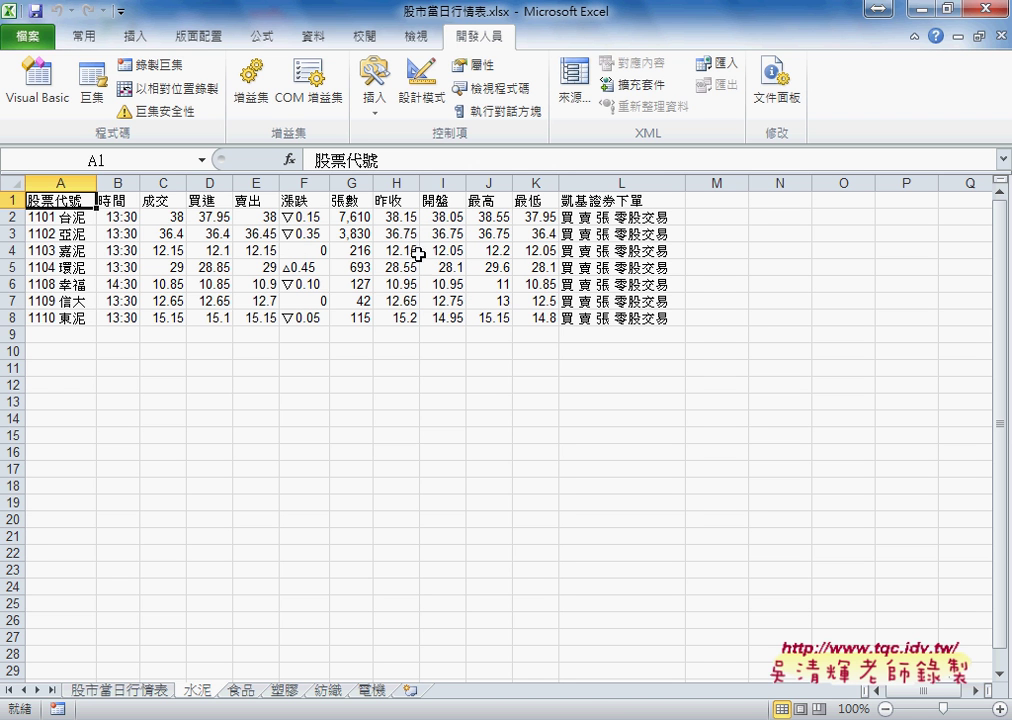
Inspect the 水泥 sheet's 漲跌 values, checking the ▽ symbols in cells F2 and F6
left_click(312, 234)
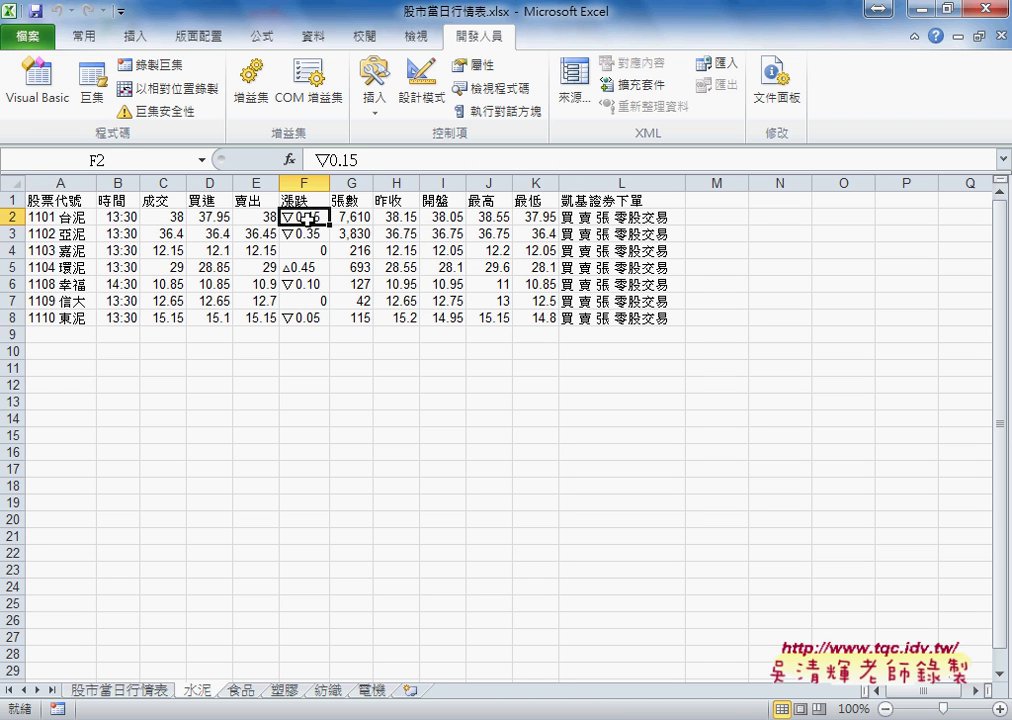
left_click_drag(305, 217, 305, 318)
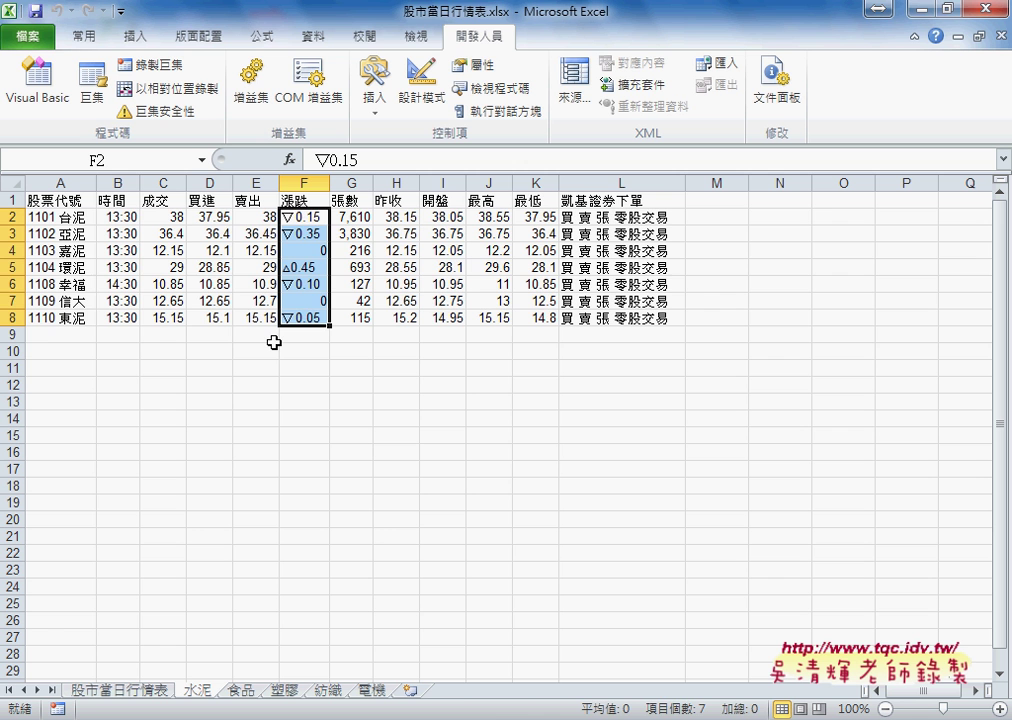
left_click_drag(12, 217, 25, 321)
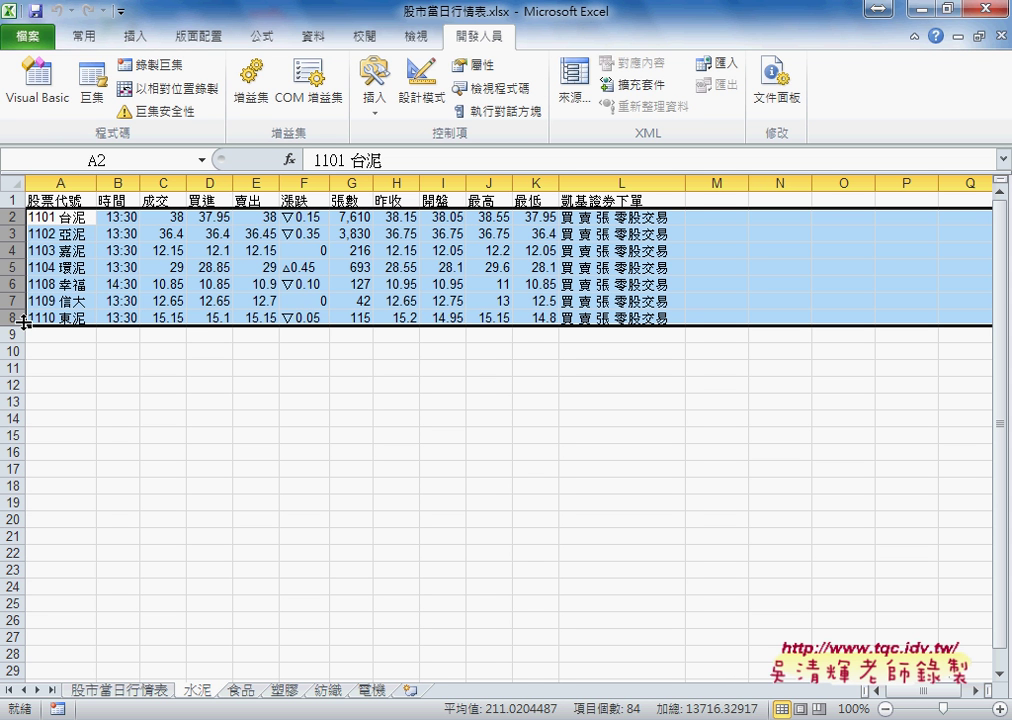
left_click(289, 218)
double_click(289, 218)
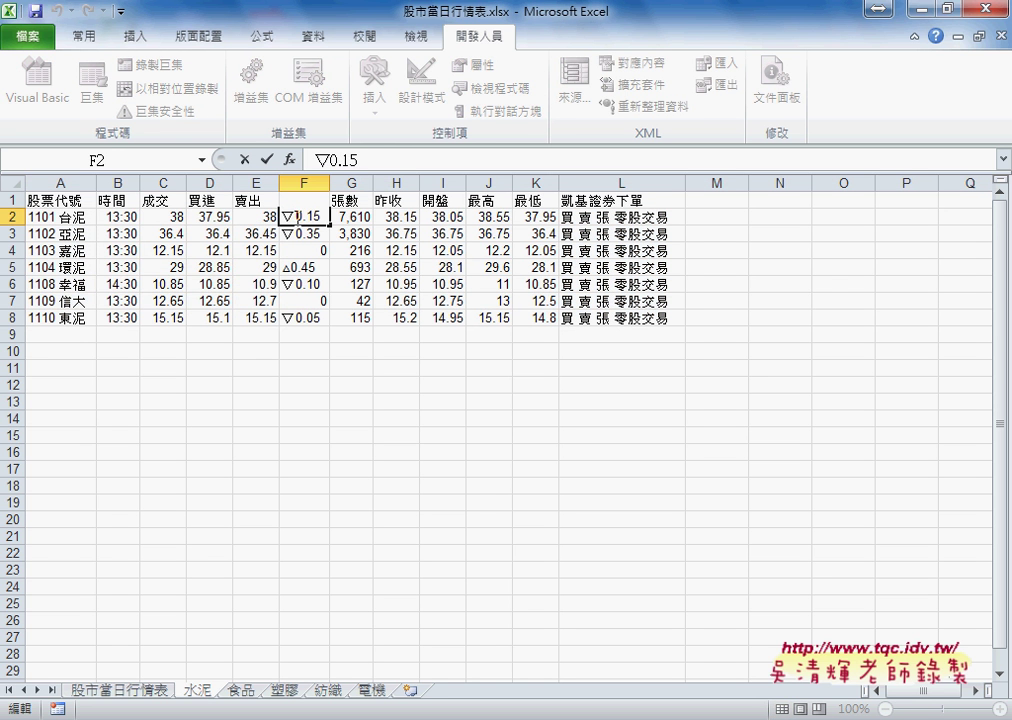
left_click_drag(283, 217, 292, 217)
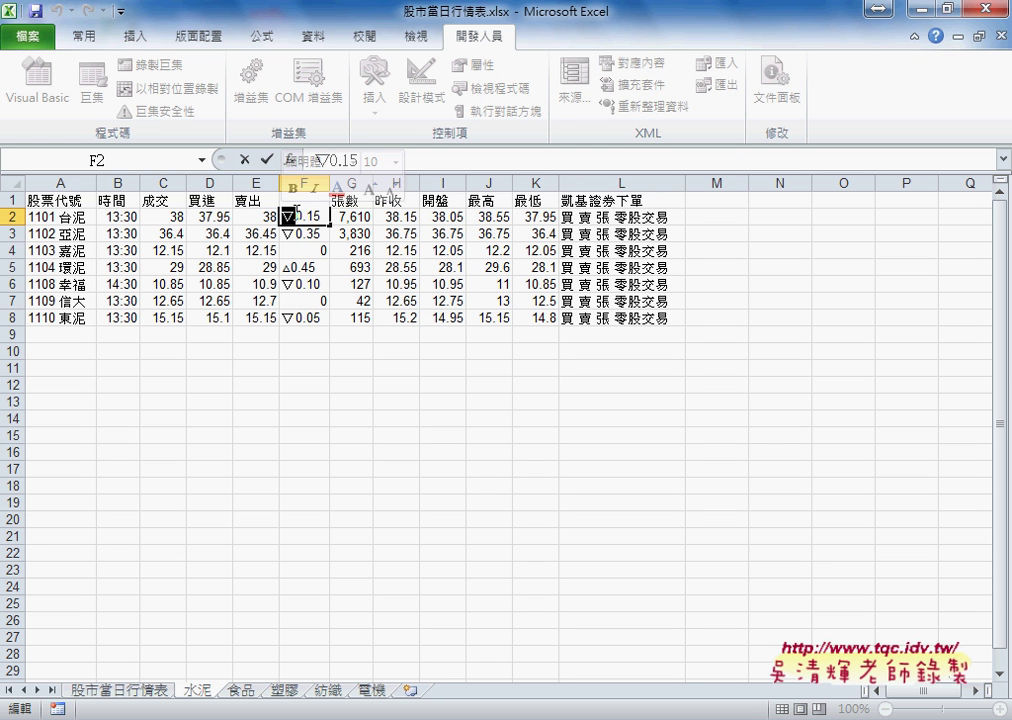
double_click(299, 283)
left_click_drag(296, 286, 282, 286)
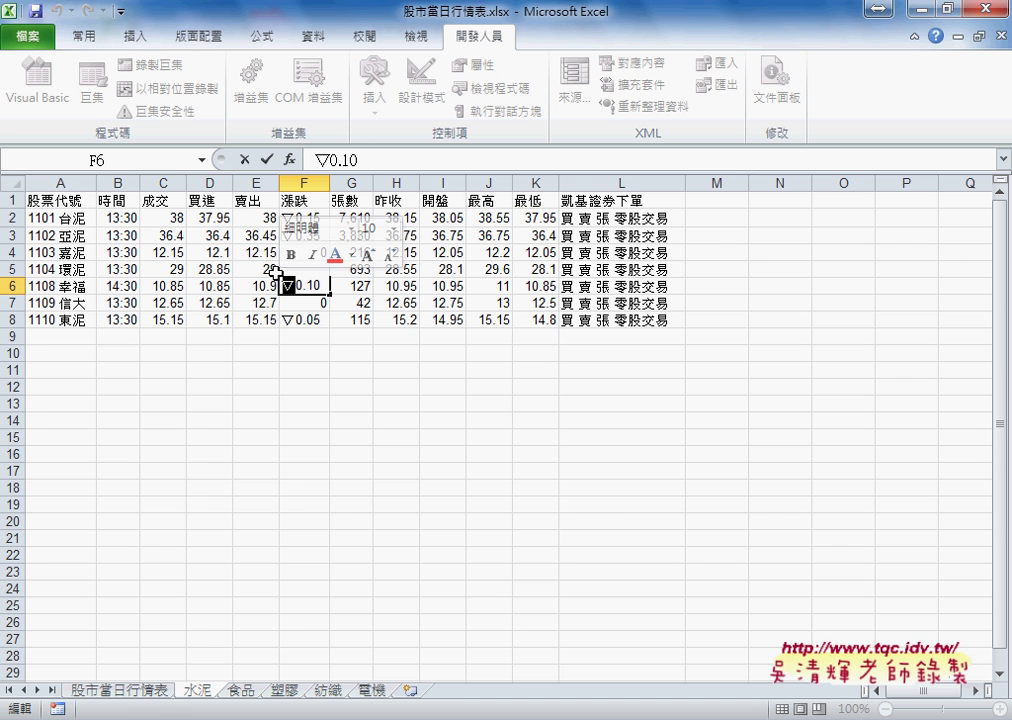
Remove the breakpoints on the Call 刪除舊工作表 and For loop lines
left_click(168, 691)
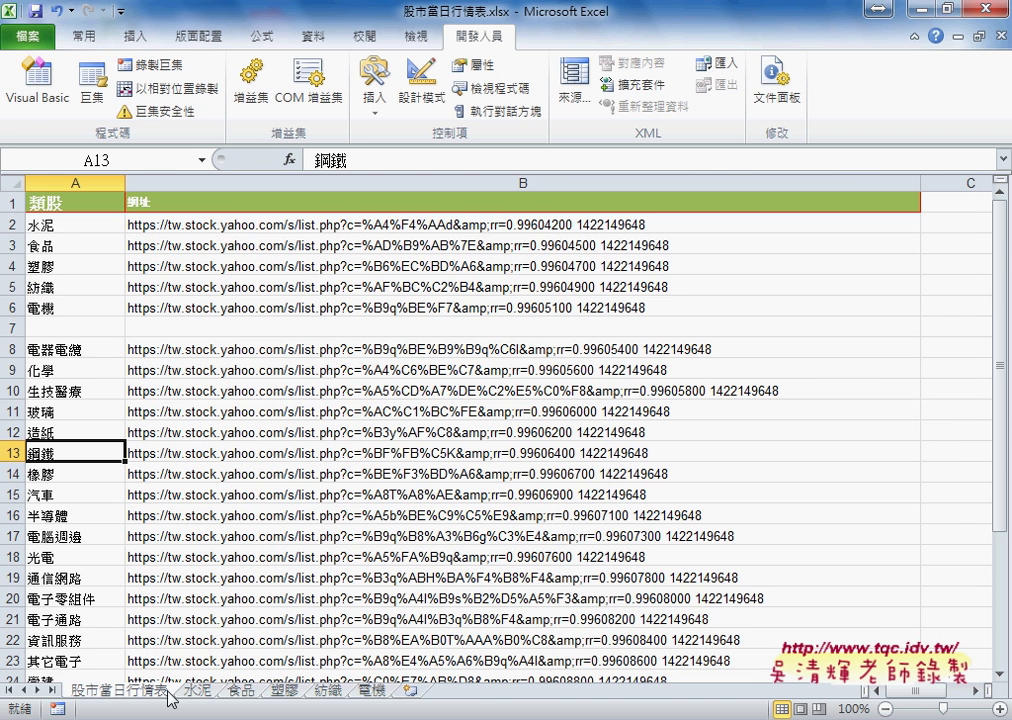
key("alt+Tab")
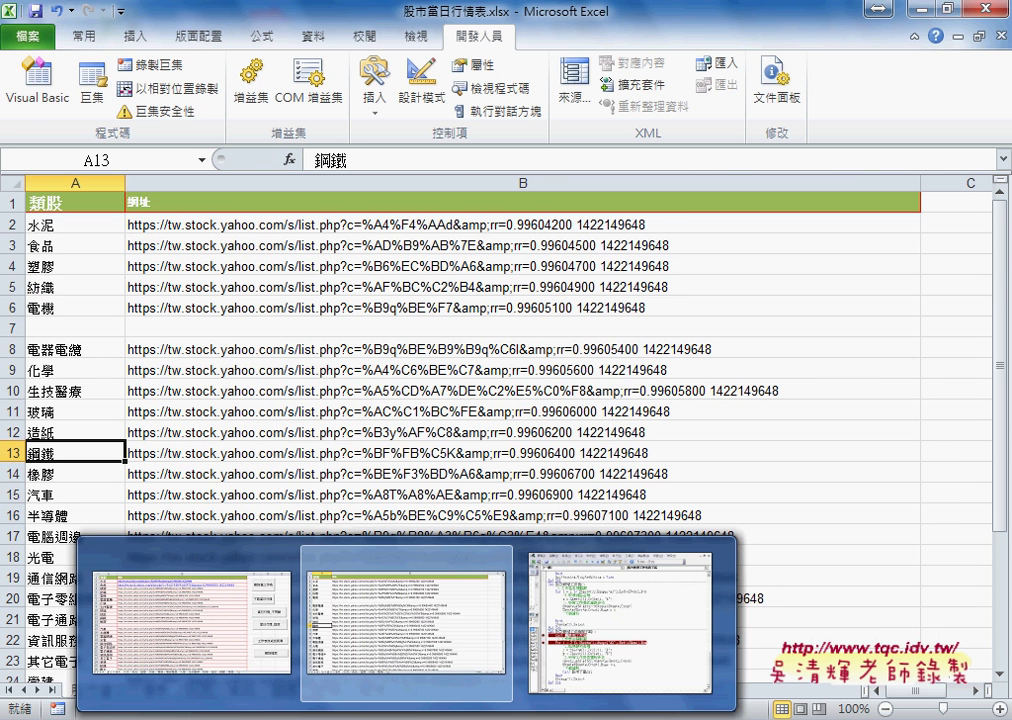
left_click(655, 625)
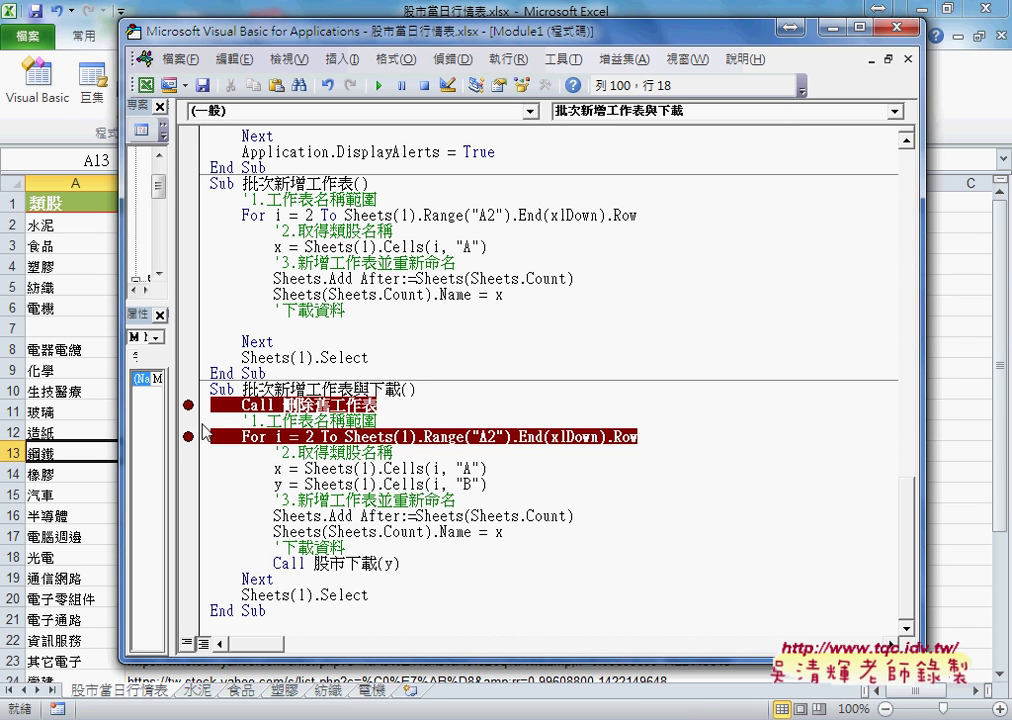
left_click(190, 405)
left_click(195, 437)
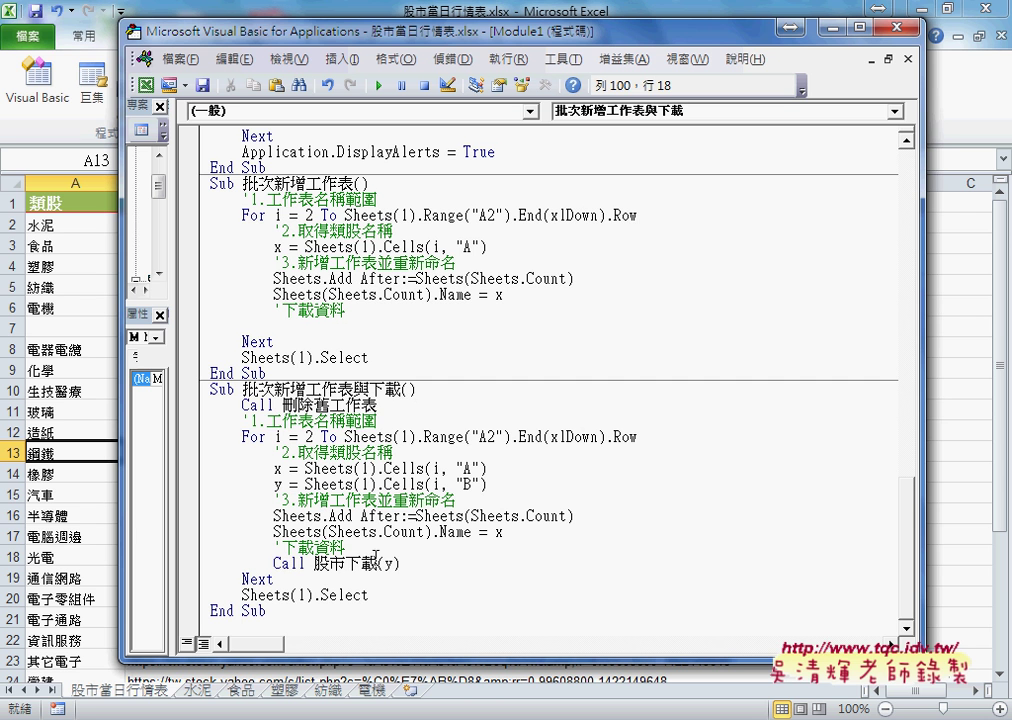
Review the finished sub, highlighting the Call 刪除舊工作表, Call 股市下載(y) and loop lines
left_click_drag(401, 564, 274, 564)
left_click_drag(377, 405, 243, 405)
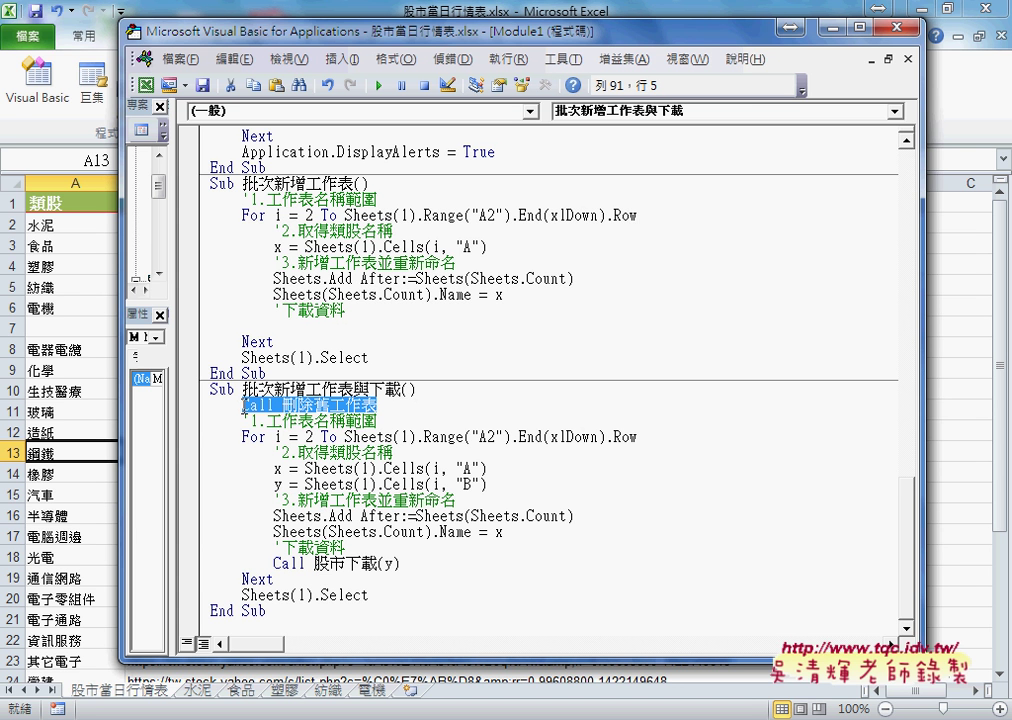
left_click_drag(267, 611, 200, 403)
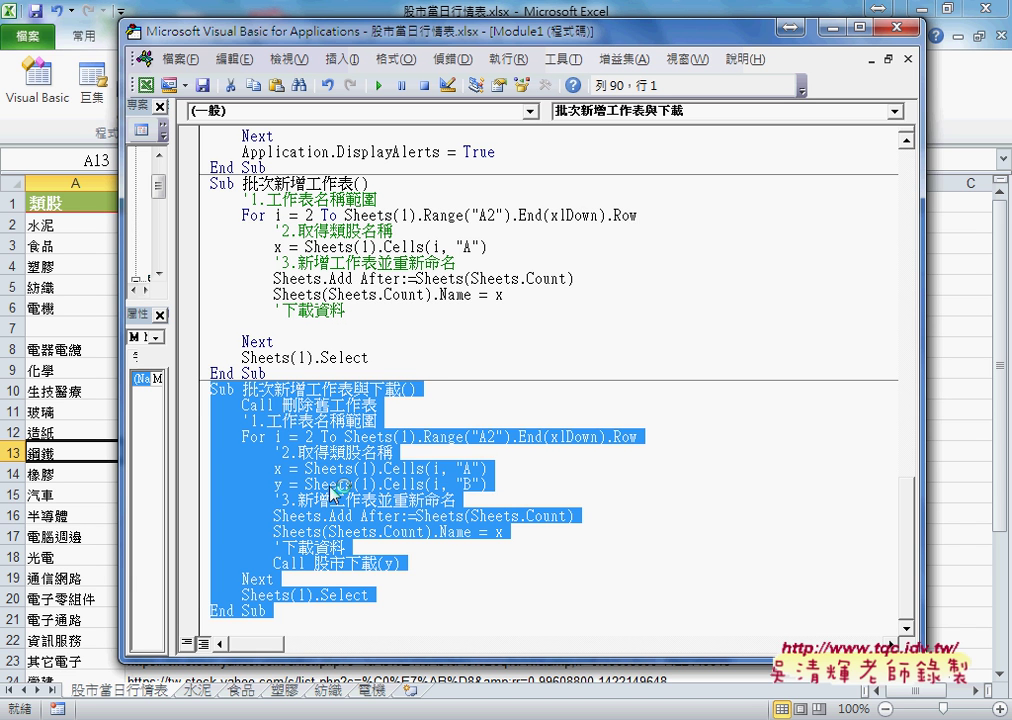
left_click(274, 396)
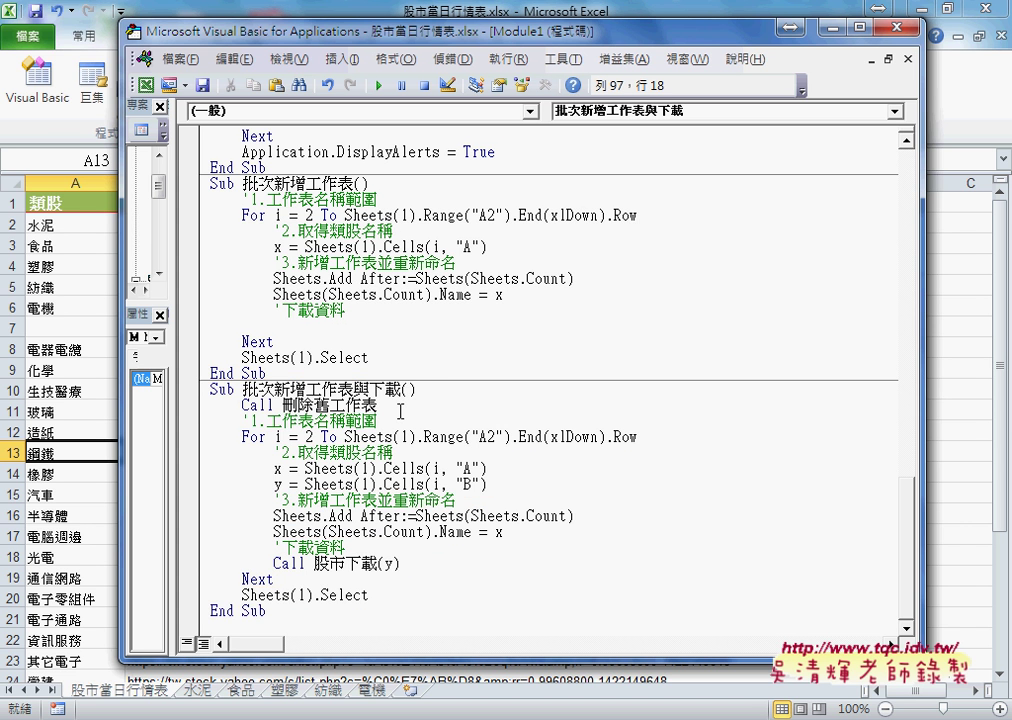
left_click_drag(377, 405, 236, 405)
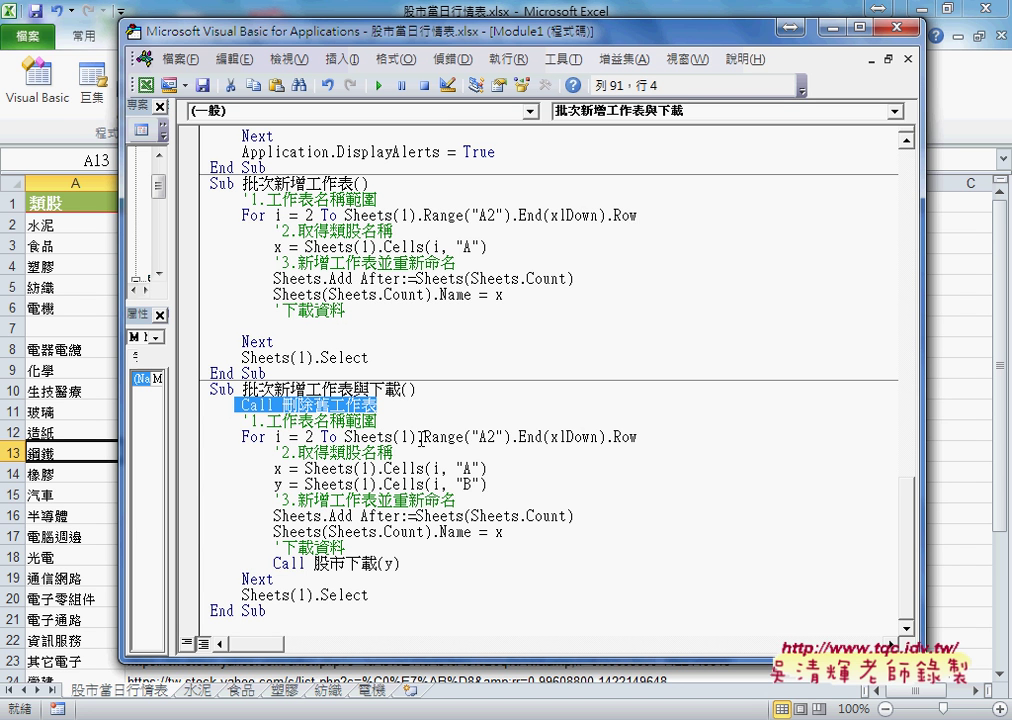
left_click_drag(488, 484, 274, 484)
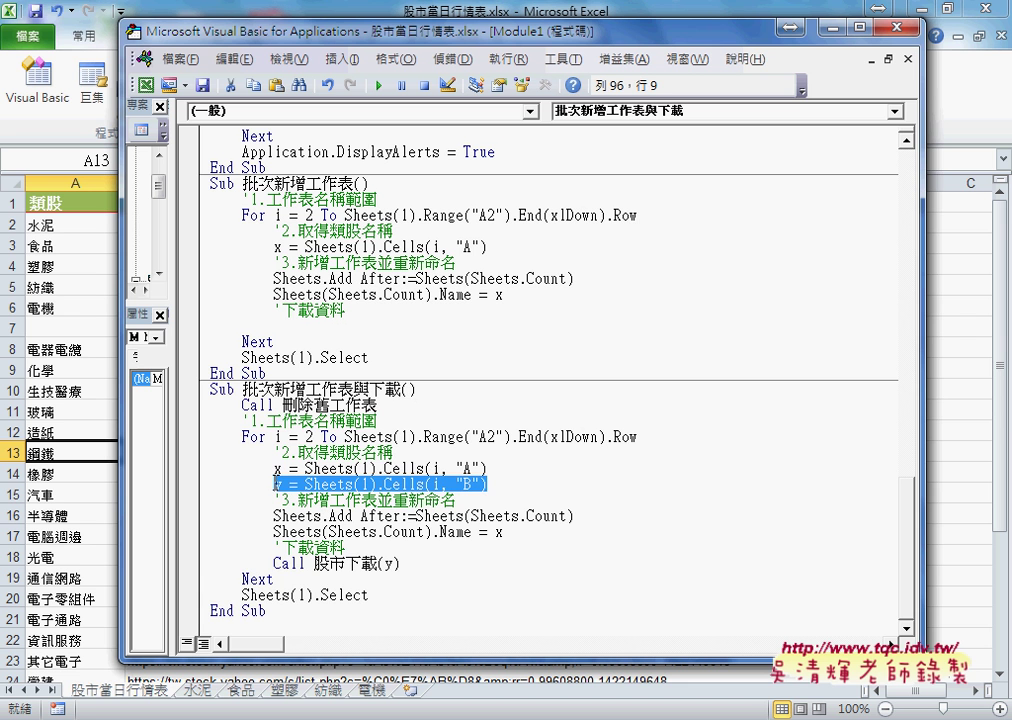
left_click_drag(266, 610, 210, 389)
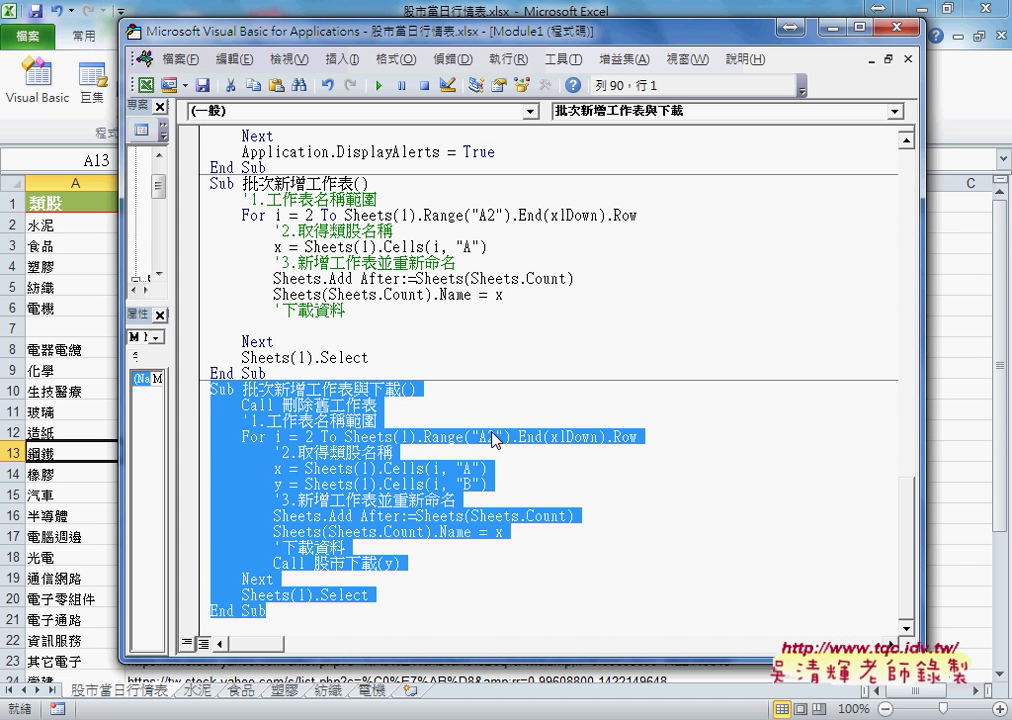